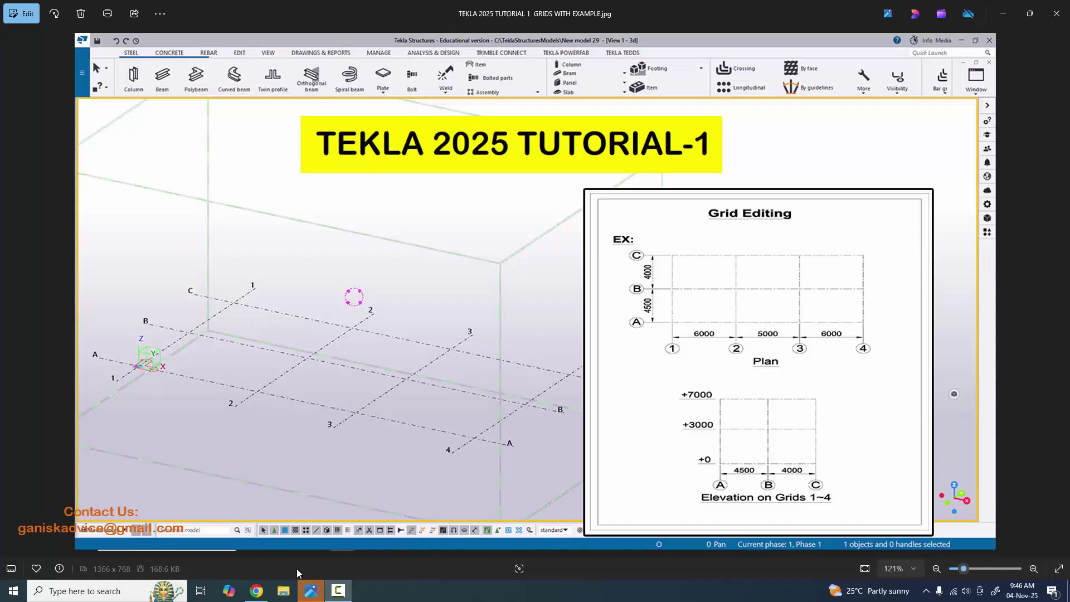
# - Bring up Chrome's YouTube results for the Tekla tutorial channel and focus the search box
pyautogui.click(256, 590)
pyautogui.click(392, 64)
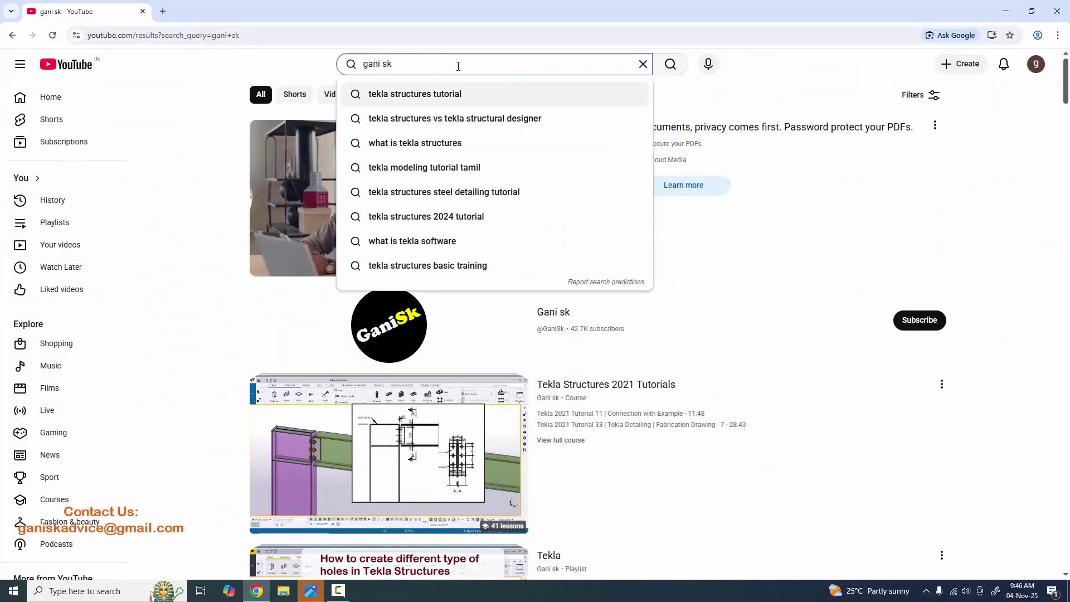
# - Open the tutorial channel, view its Tekla 2025 PDF Examples membership, then cancel the ₹599/month checkout
pyautogui.click(229, 114)
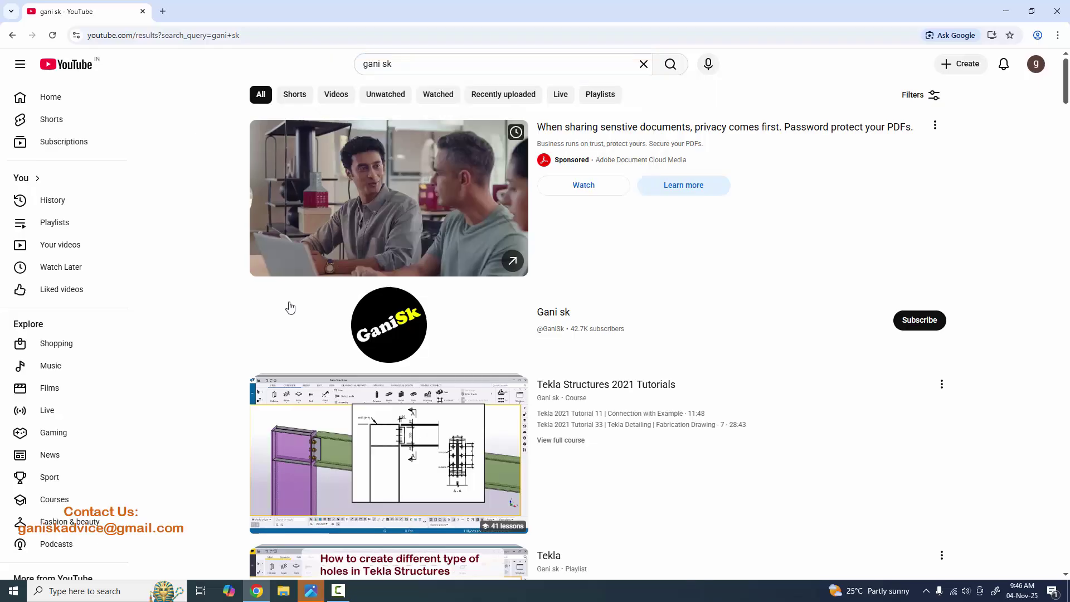
pyautogui.click(554, 314)
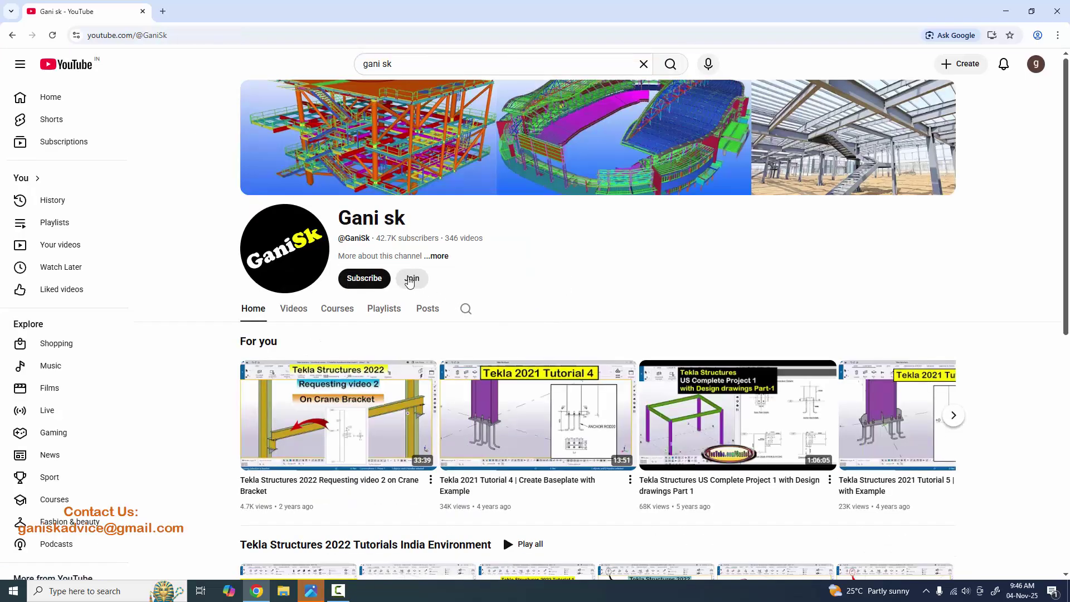
pyautogui.click(410, 280)
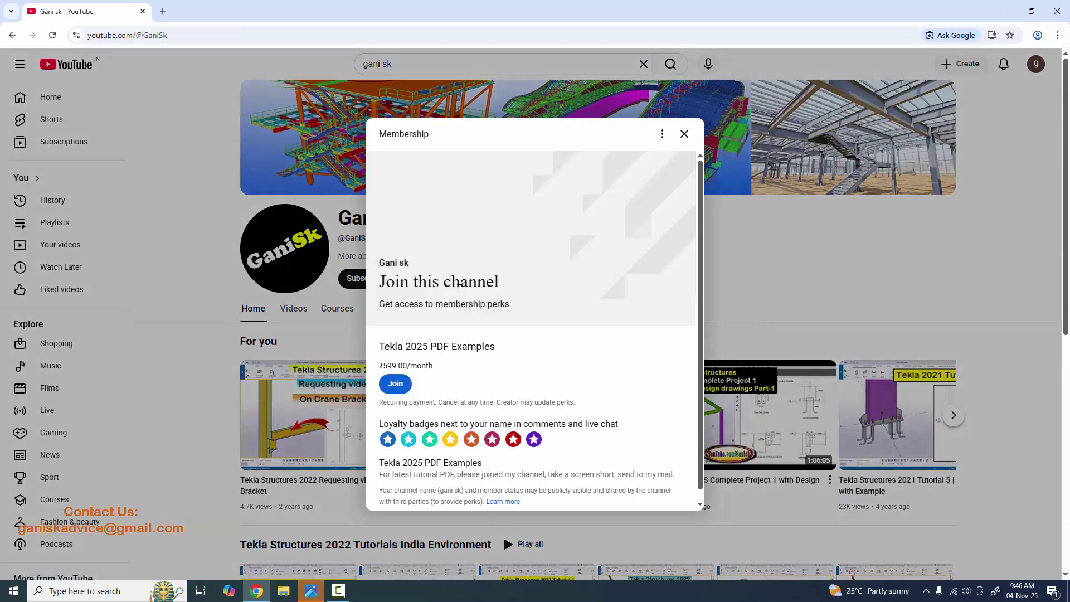
pyautogui.click(397, 386)
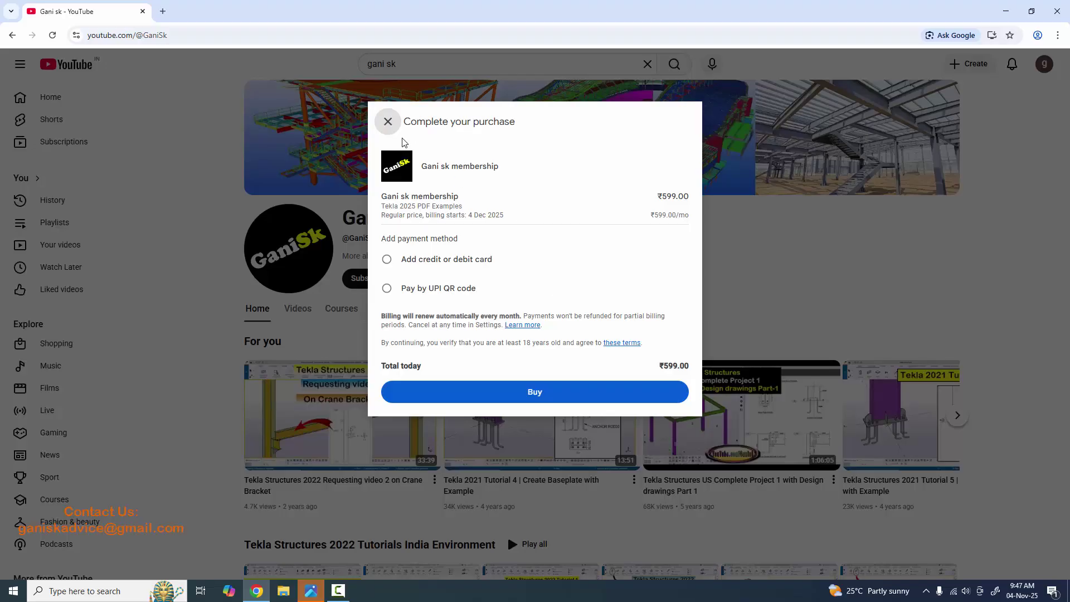
pyautogui.click(388, 122)
# - Minimize Chrome, close the Photos viewer and launch Tekla Structures 2025
pyautogui.click(1006, 10)
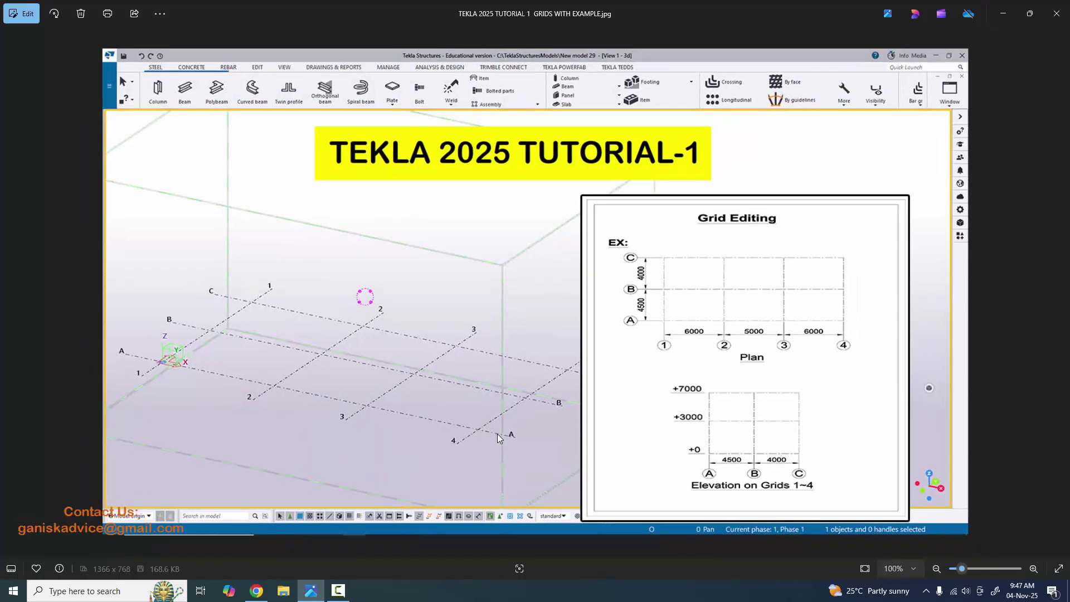
pyautogui.hotkey('alt', 'F4')
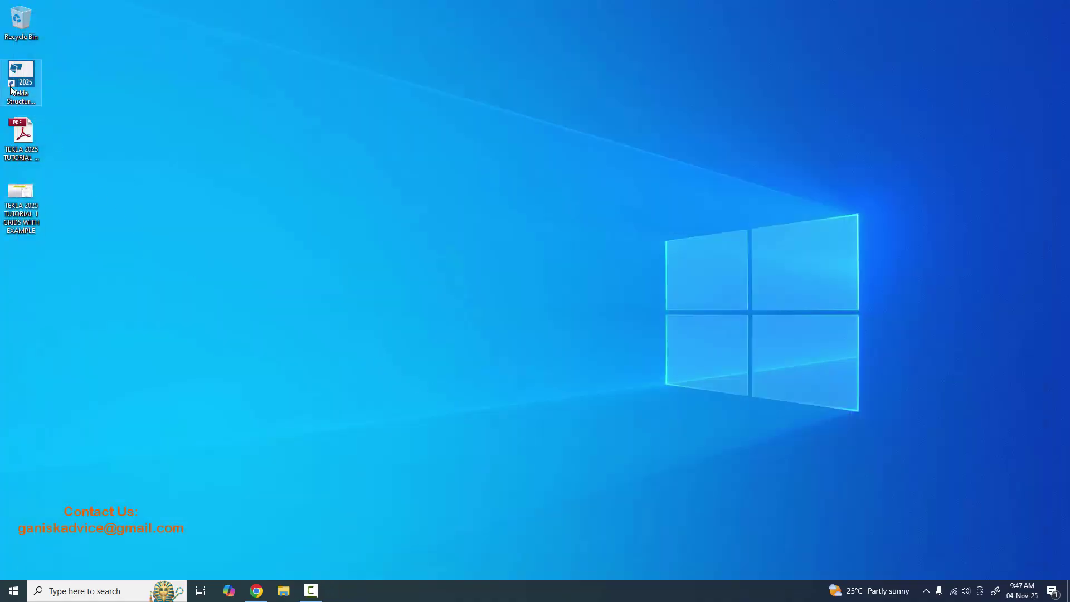
pyautogui.doubleClick(31, 78)
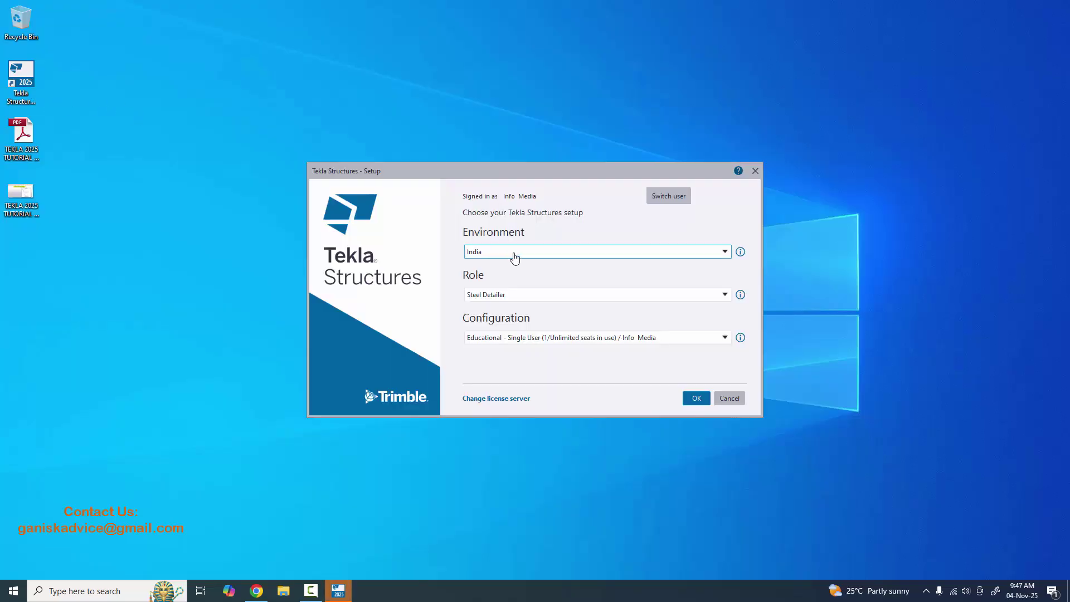
# - Choose India environment, Steel Detailer role and Educational configuration, and confirm
pyautogui.click(510, 252)
pyautogui.click(504, 281)
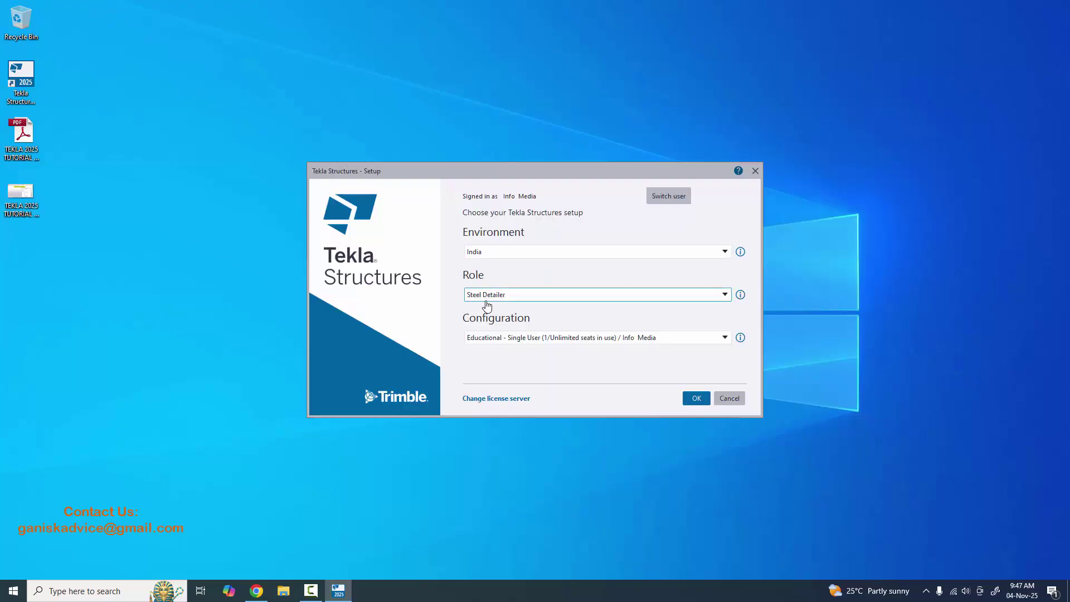
pyautogui.click(510, 297)
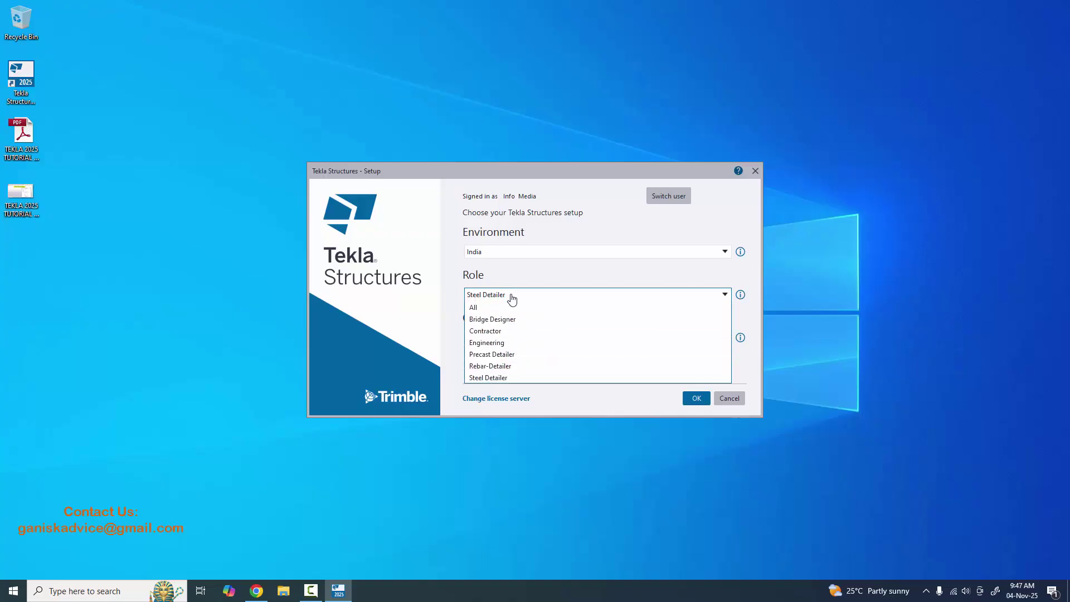
pyautogui.click(490, 377)
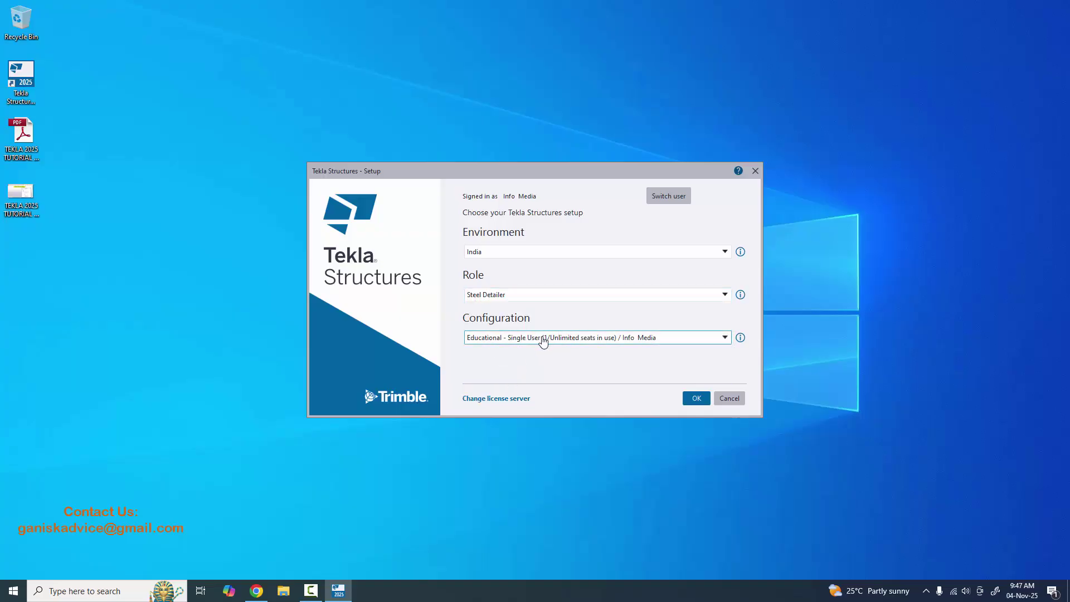
pyautogui.click(545, 338)
pyautogui.click(539, 348)
pyautogui.click(694, 398)
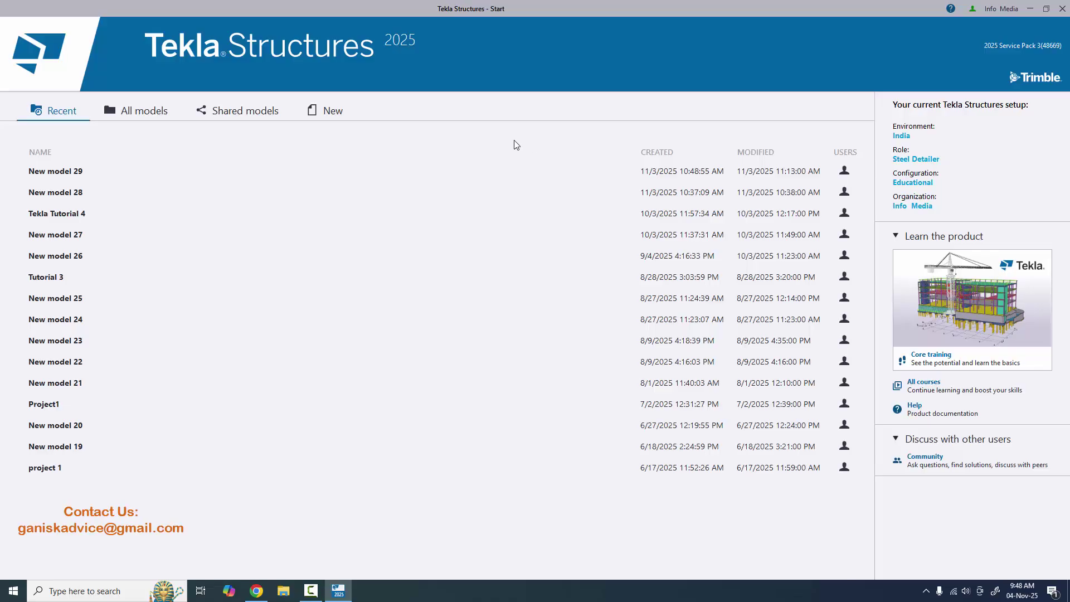
# - Start a new model and name it 'Tekla 2025 Tutorial 1'
pyautogui.click(335, 111)
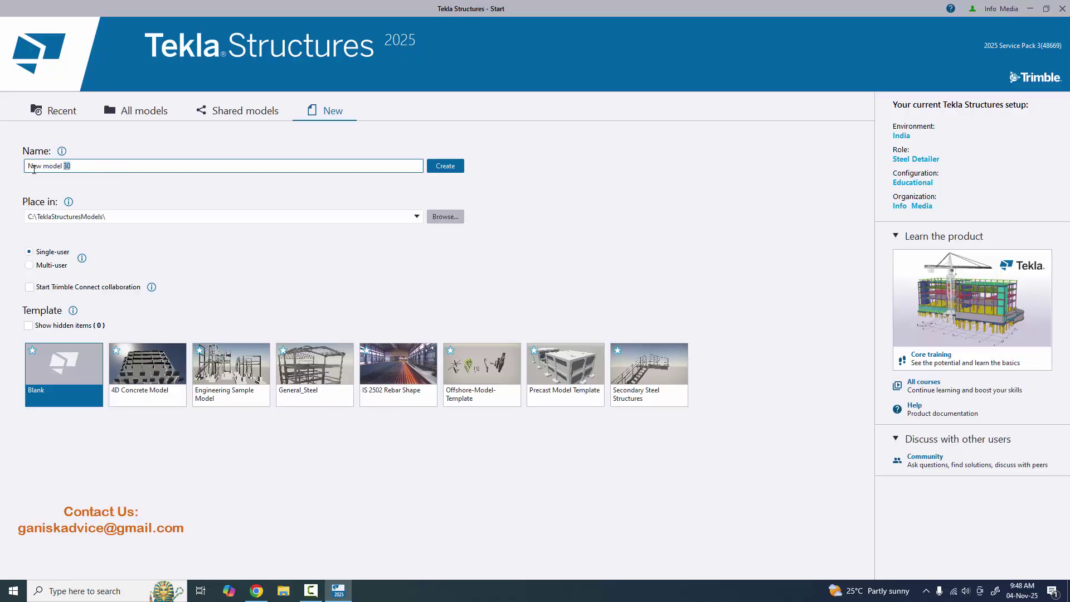
pyautogui.moveTo(33, 169); pyautogui.dragTo(2, 175)
pyautogui.write('Tekla 2025 Tutorial 1')
pyautogui.moveTo(87, 165); pyautogui.dragTo(5, 176)
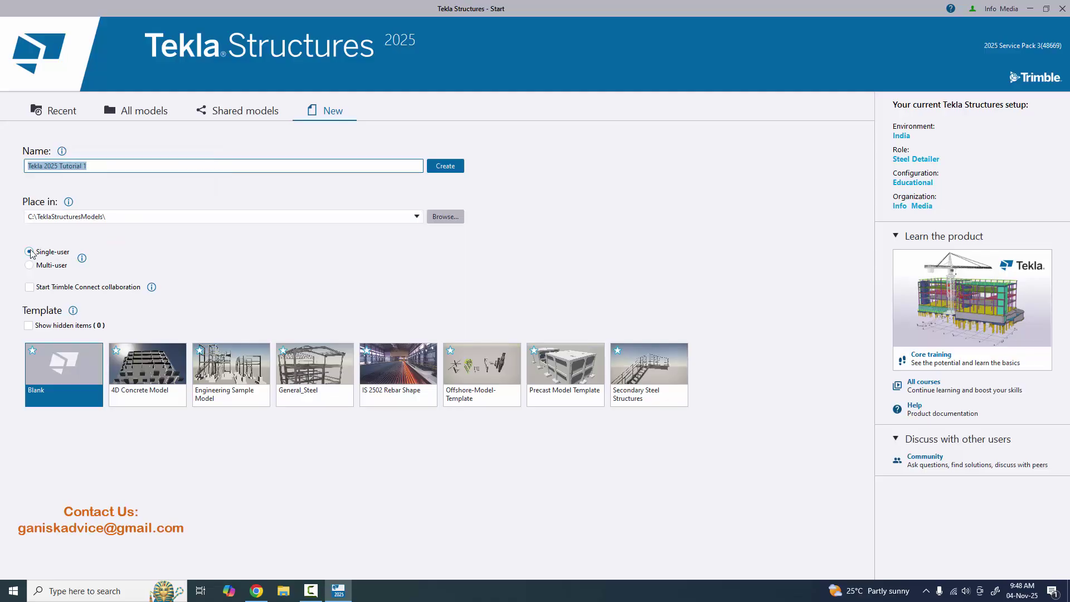
pyautogui.click(52, 386)
# - Create the blank model, agree to save it, and minimize everything to the desktop
pyautogui.click(445, 167)
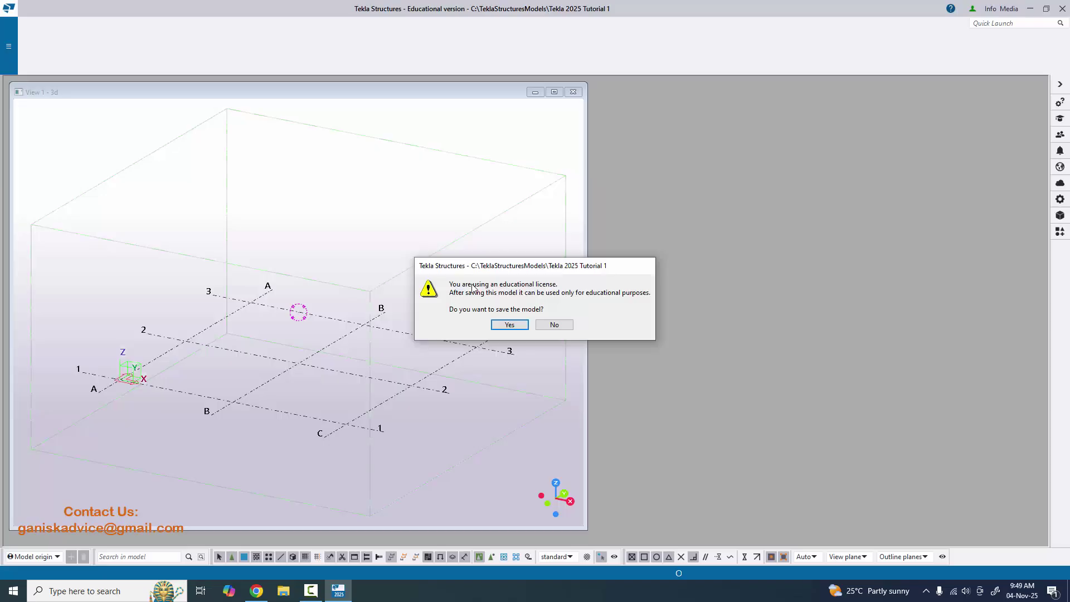
pyautogui.click(512, 325)
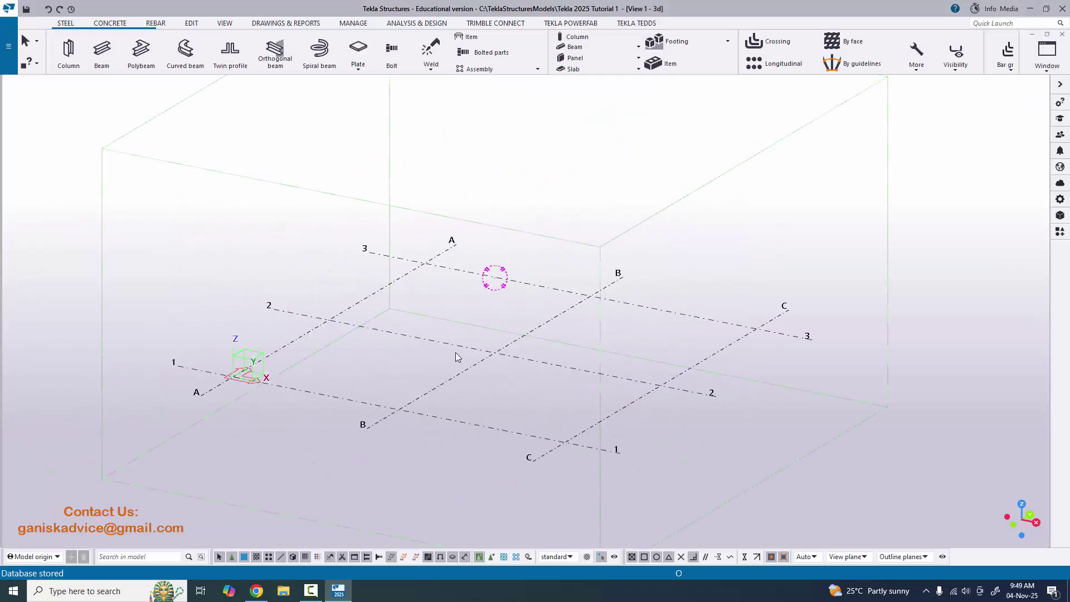
pyautogui.scroll(-3, 470, 366)
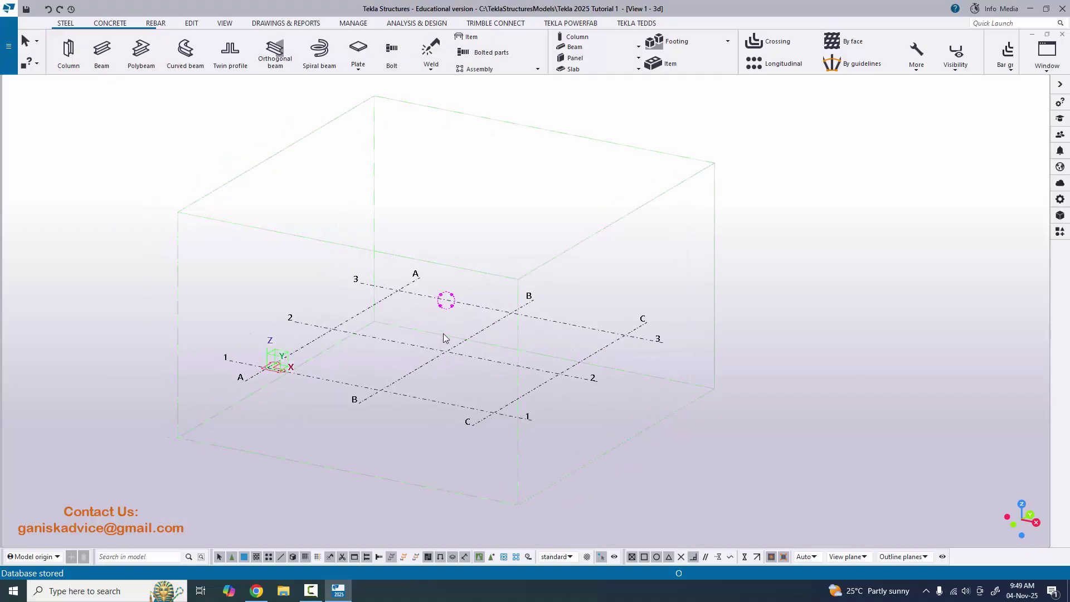
pyautogui.press('super+d')
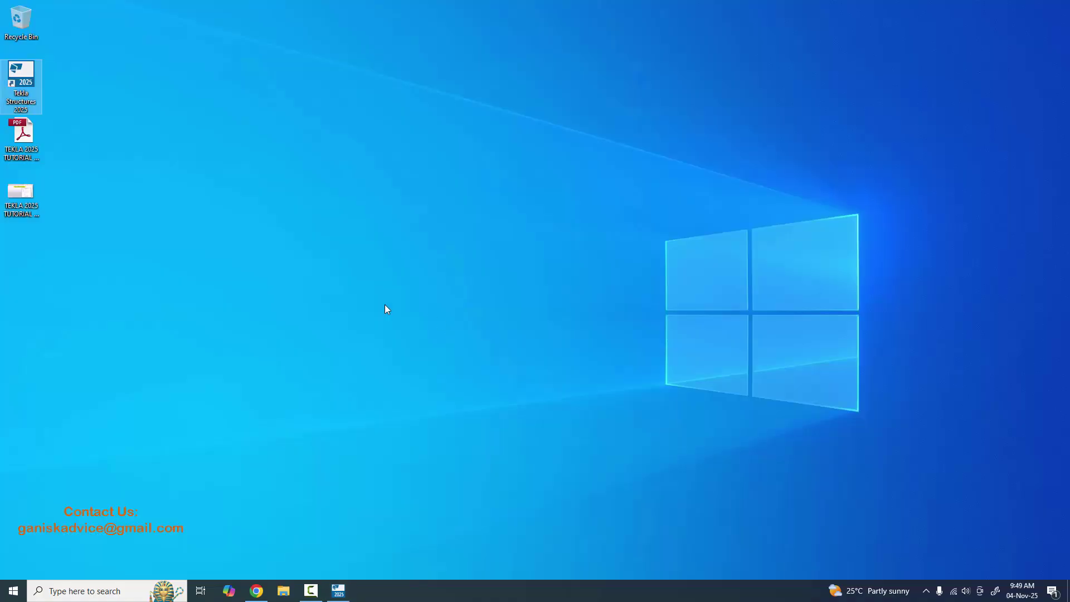
# - Open the grid editing PDF in Adobe Reader fitted to the page, then return to Tekla
pyautogui.doubleClick(27, 154)
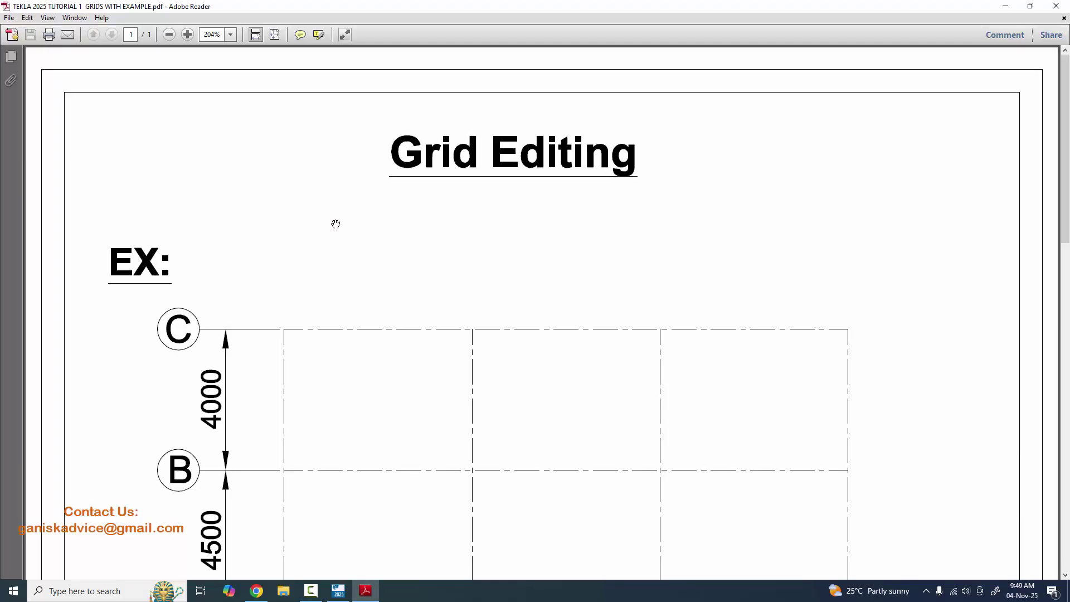
pyautogui.click(275, 36)
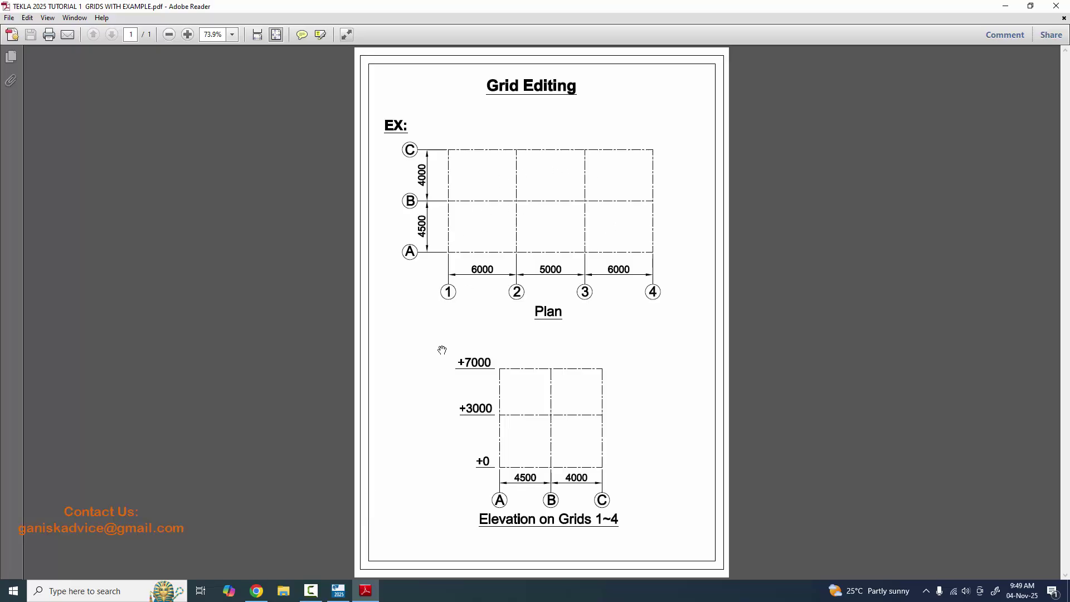
pyautogui.click(339, 590)
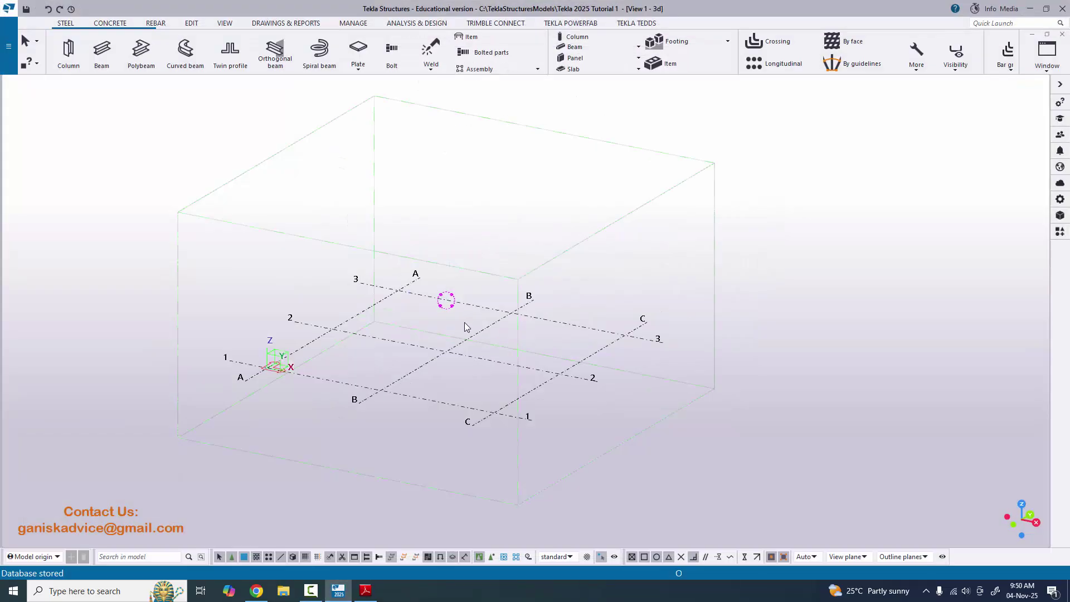
# - Open the default grid's properties showing X/Y 0.00 2*6000.00 and Z 0.00 3000.00 5000.00
pyautogui.doubleClick(428, 403)
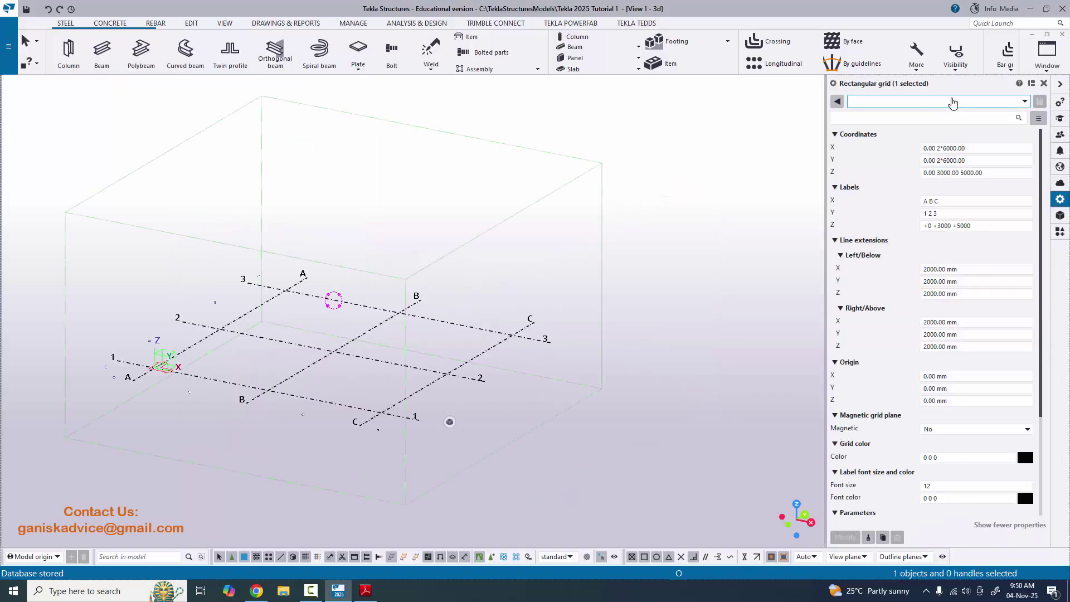
pyautogui.click(1044, 83)
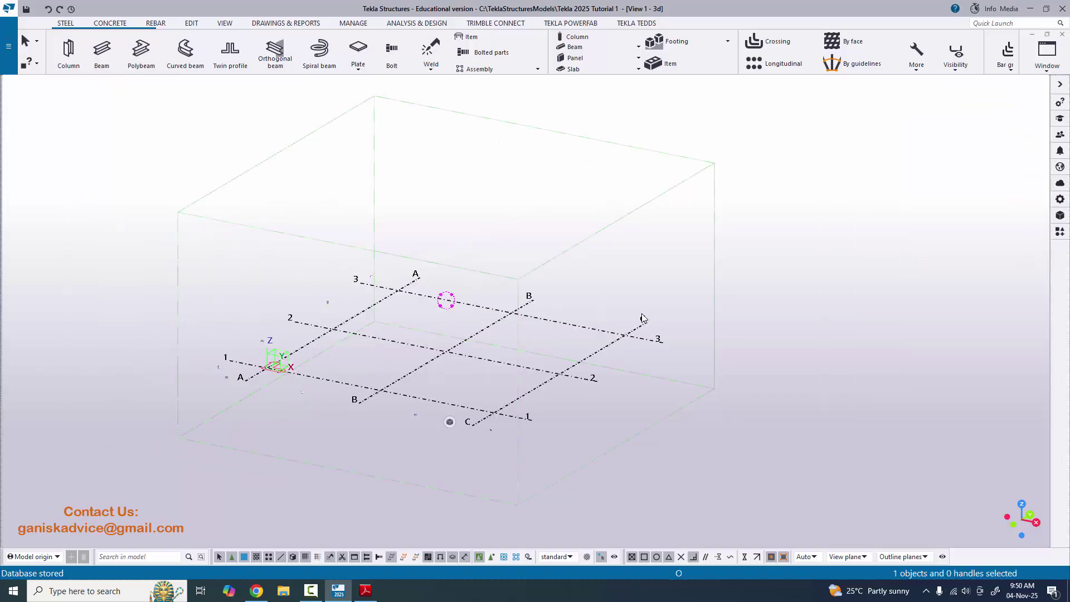
pyautogui.rightClick(448, 401)
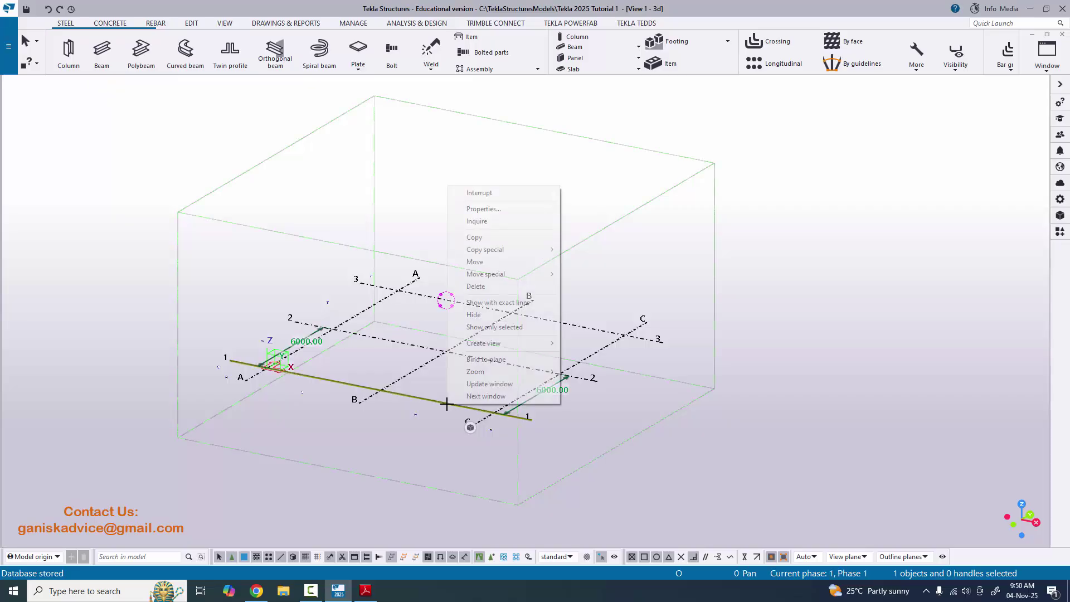
pyautogui.click(504, 209)
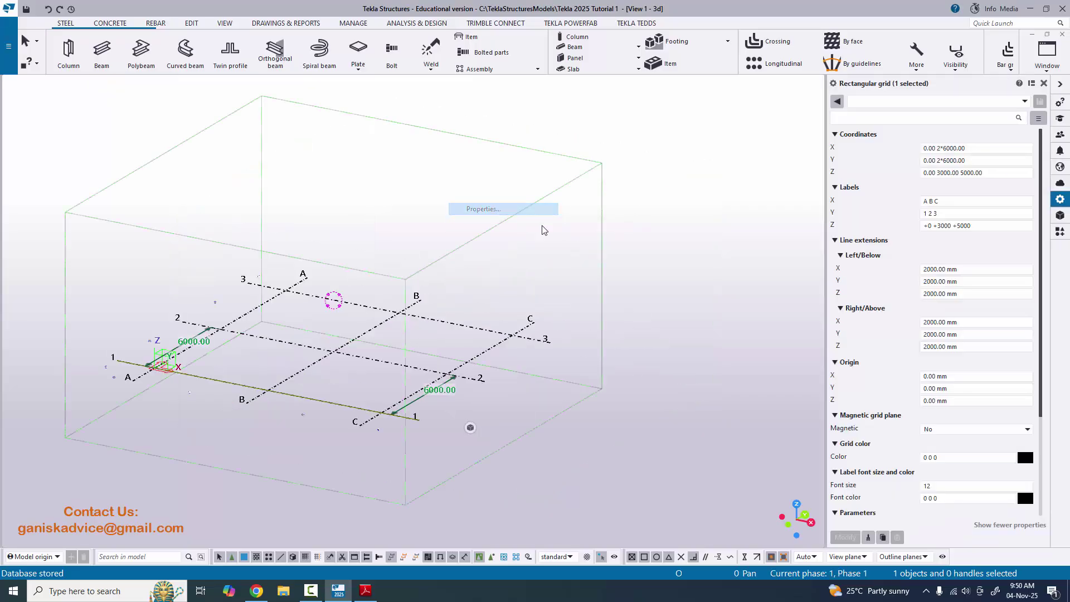
pyautogui.click(1043, 83)
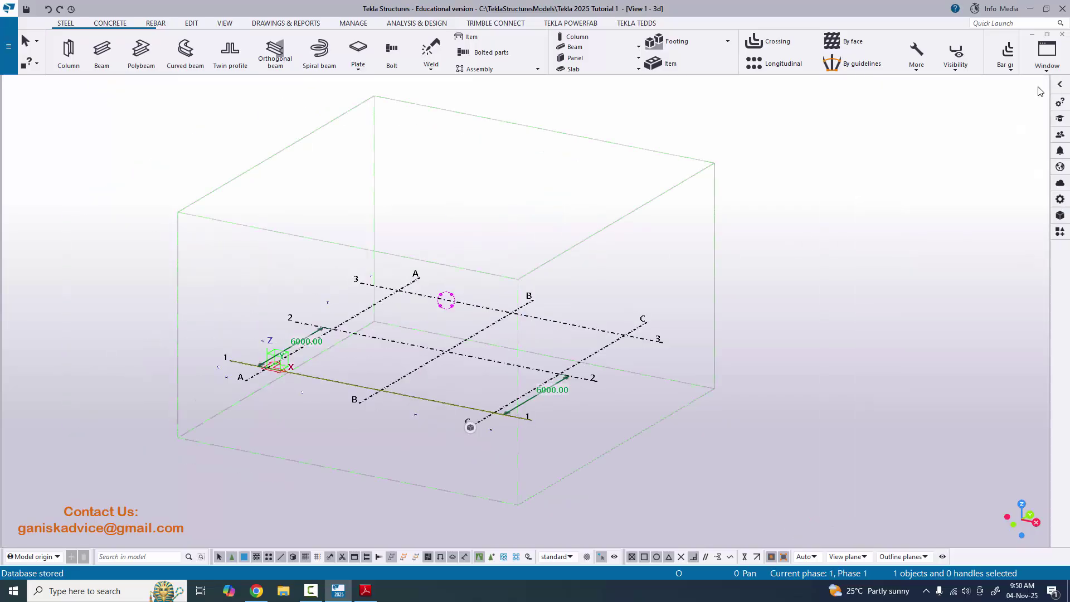
pyautogui.click(584, 337)
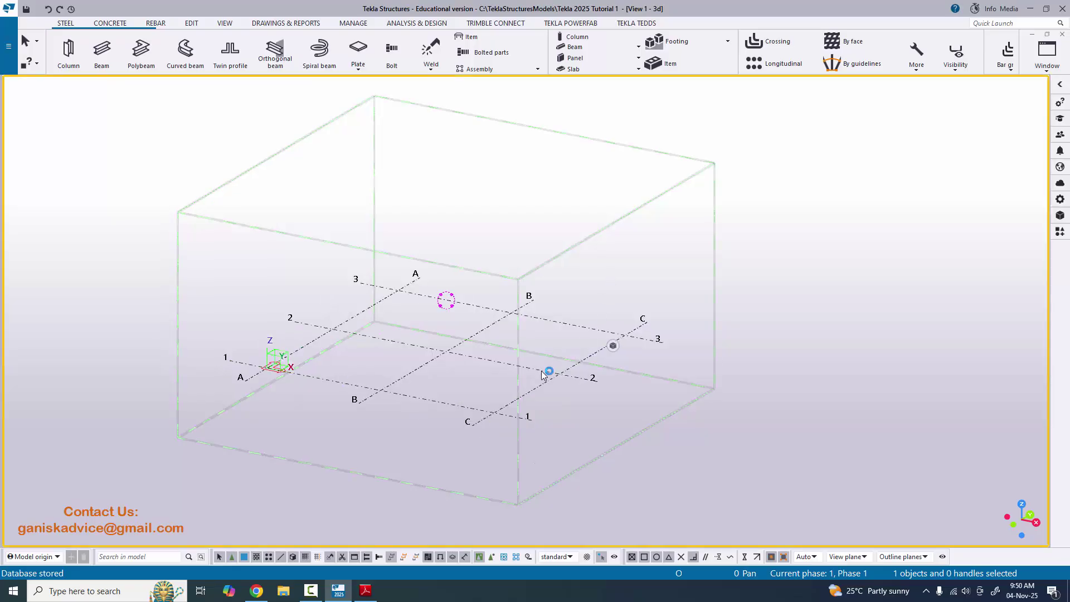
pyautogui.doubleClick(580, 339)
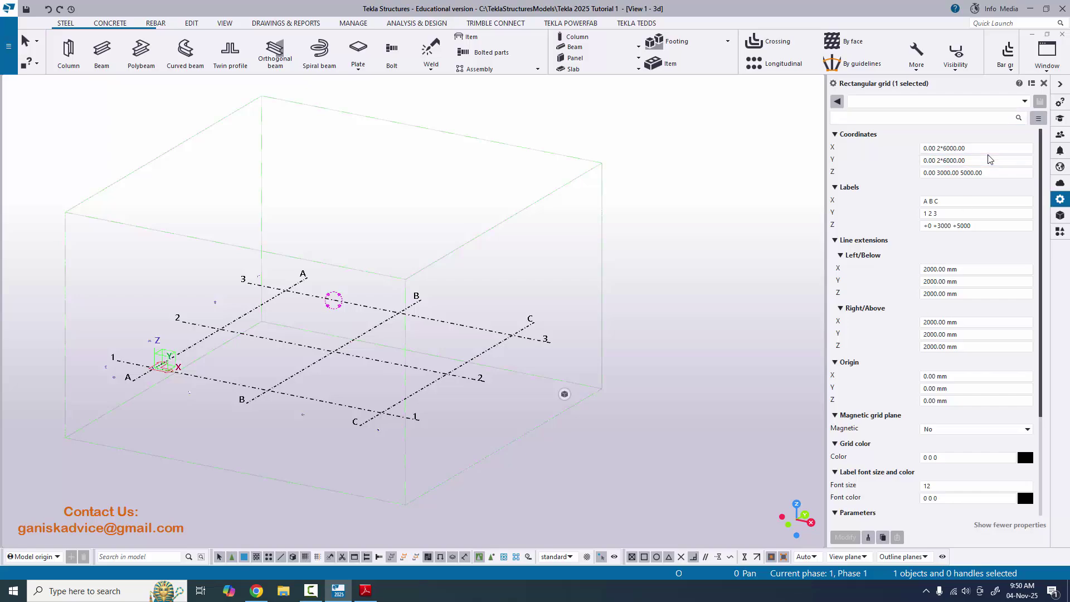
pyautogui.click(1043, 83)
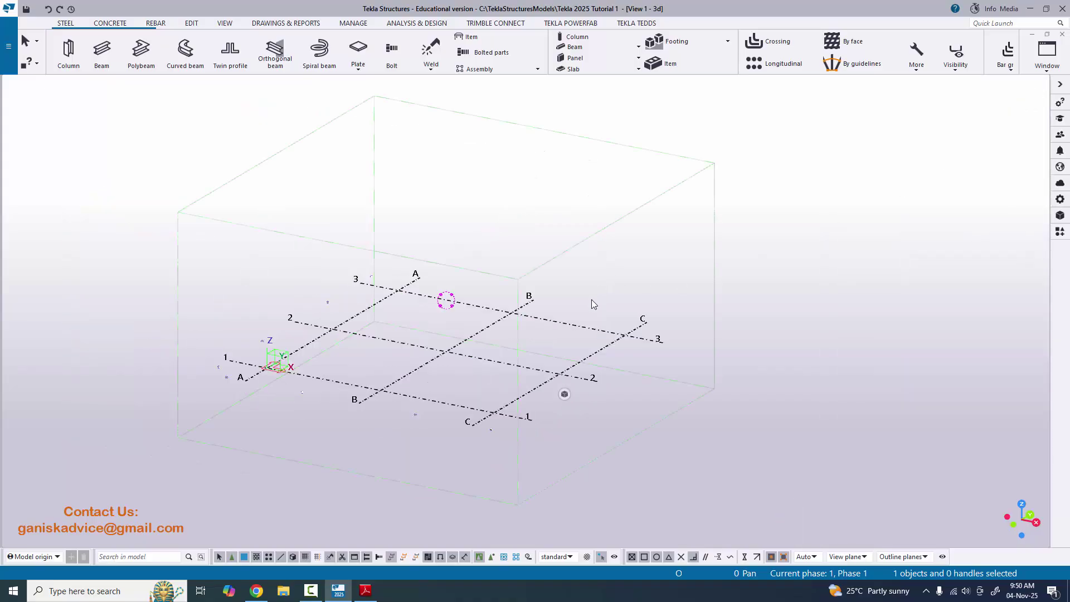
pyautogui.doubleClick(580, 363)
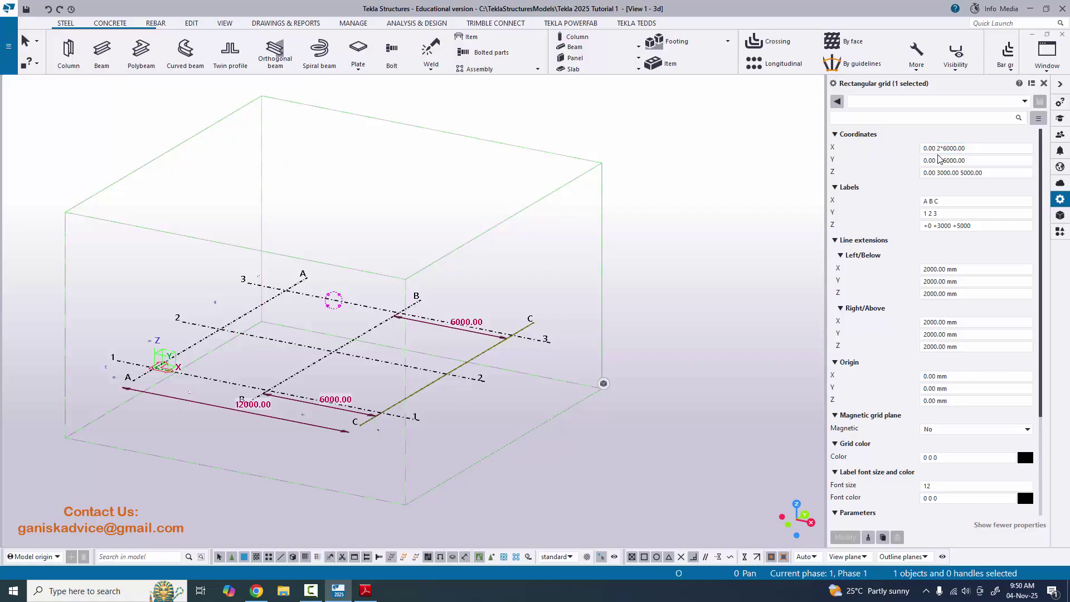
# - Clear the grid's existing X, Y and Z coordinate values
pyautogui.click(917, 147)
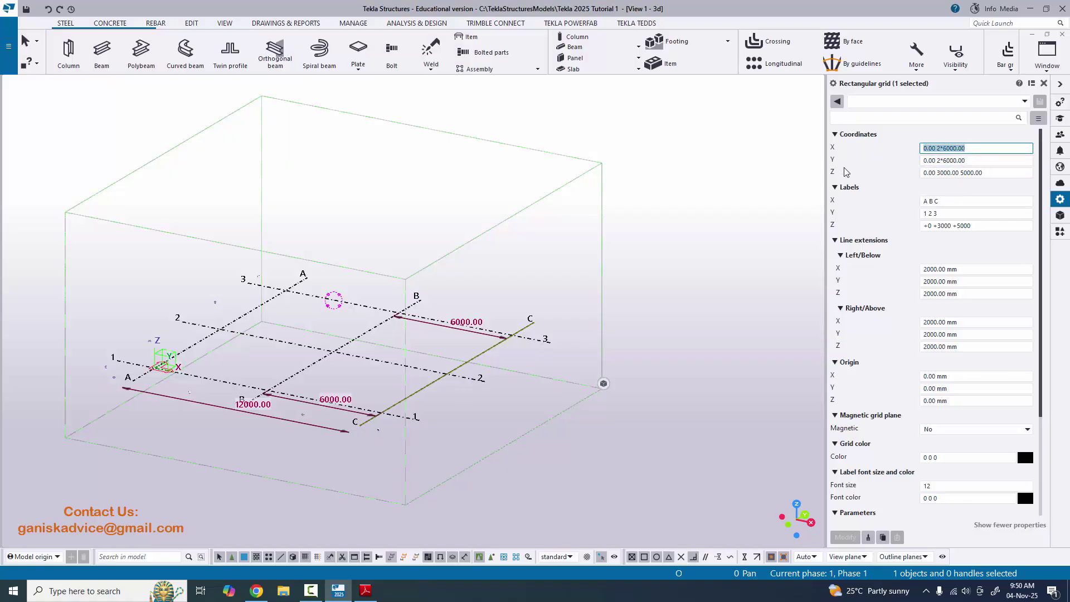
pyautogui.press('Delete')
pyautogui.press('Tab')
pyautogui.press('Delete')
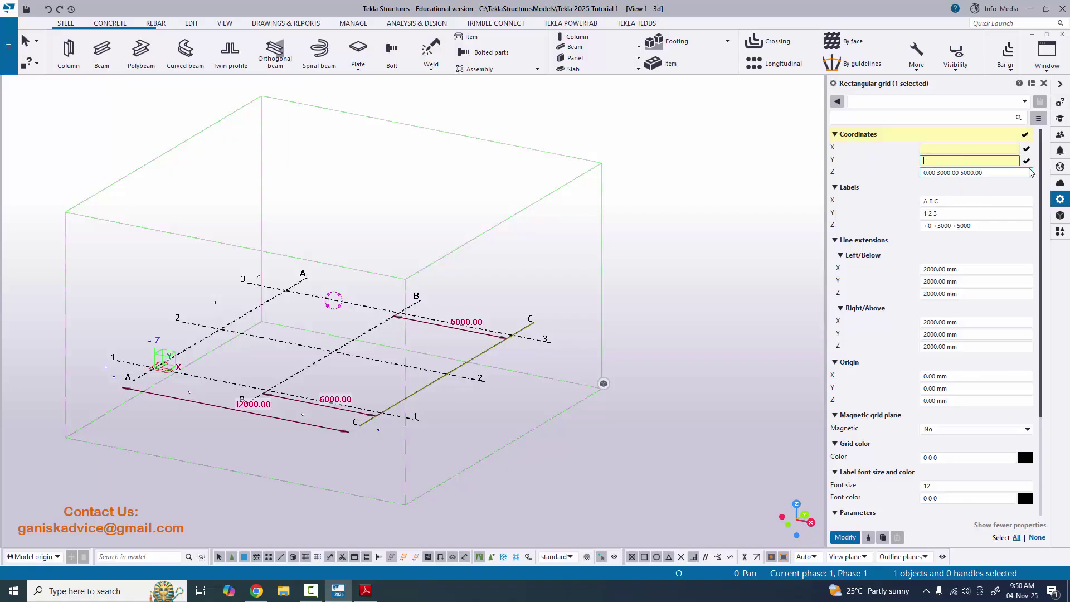
pyautogui.press('Delete')
pyautogui.click(946, 149)
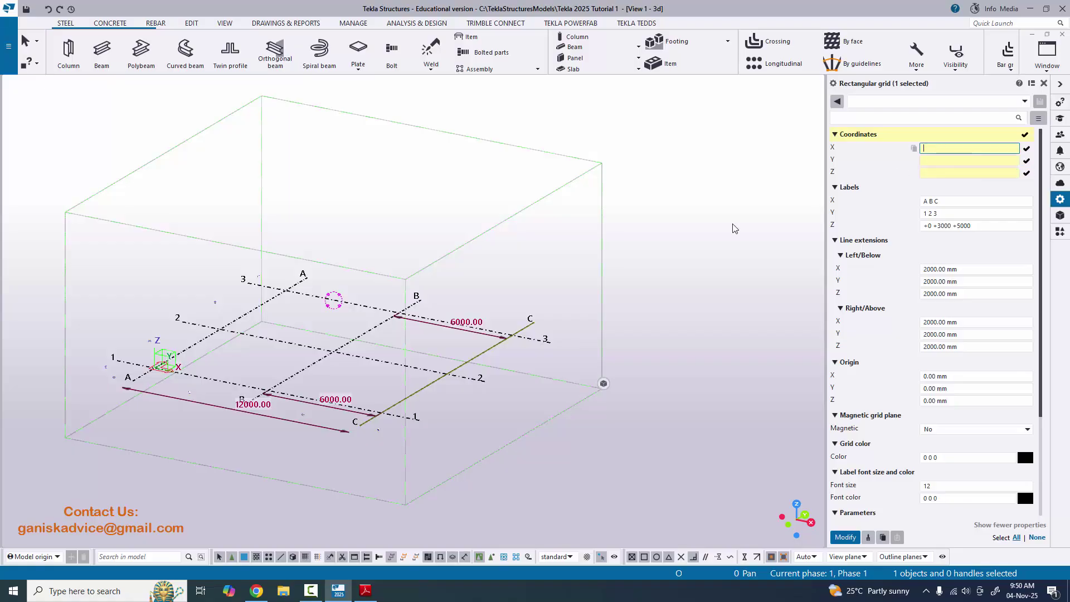
# - Enter 0 in the grid coordinate fields, referring to the Grid Editing PDF plan
pyautogui.click(365, 590)
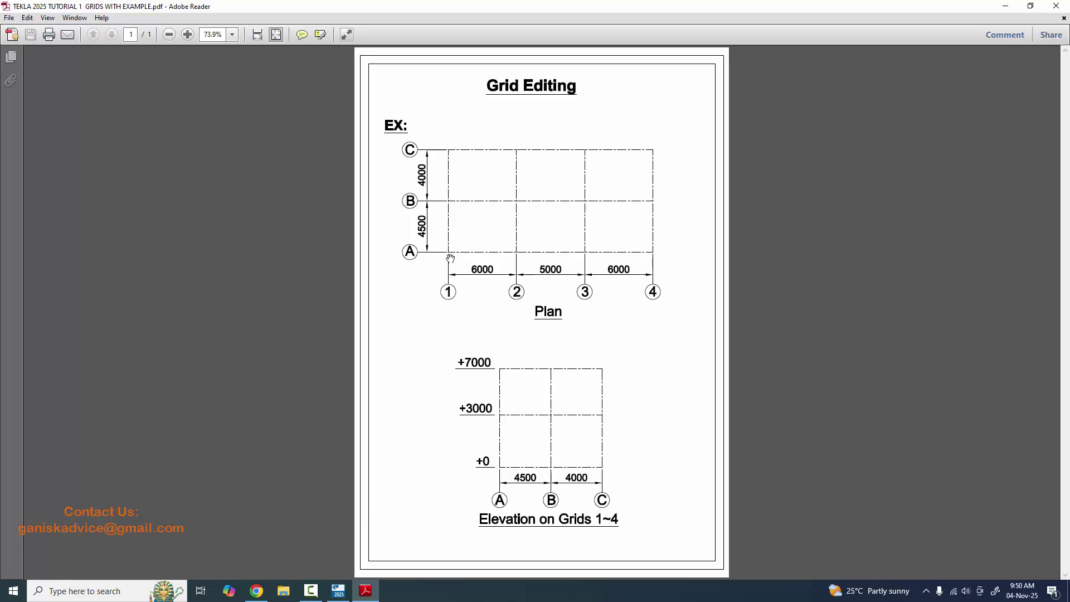
pyautogui.click(339, 590)
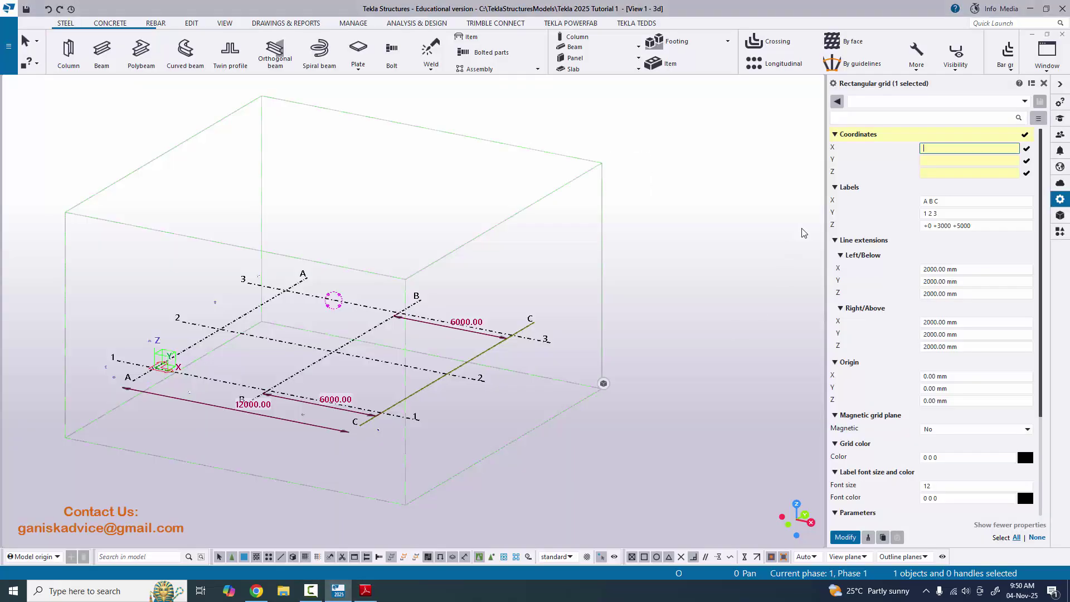
pyautogui.click(927, 150)
pyautogui.write('0')
pyautogui.press('Tab')
pyautogui.write('0')
pyautogui.press('Tab')
pyautogui.write('0')
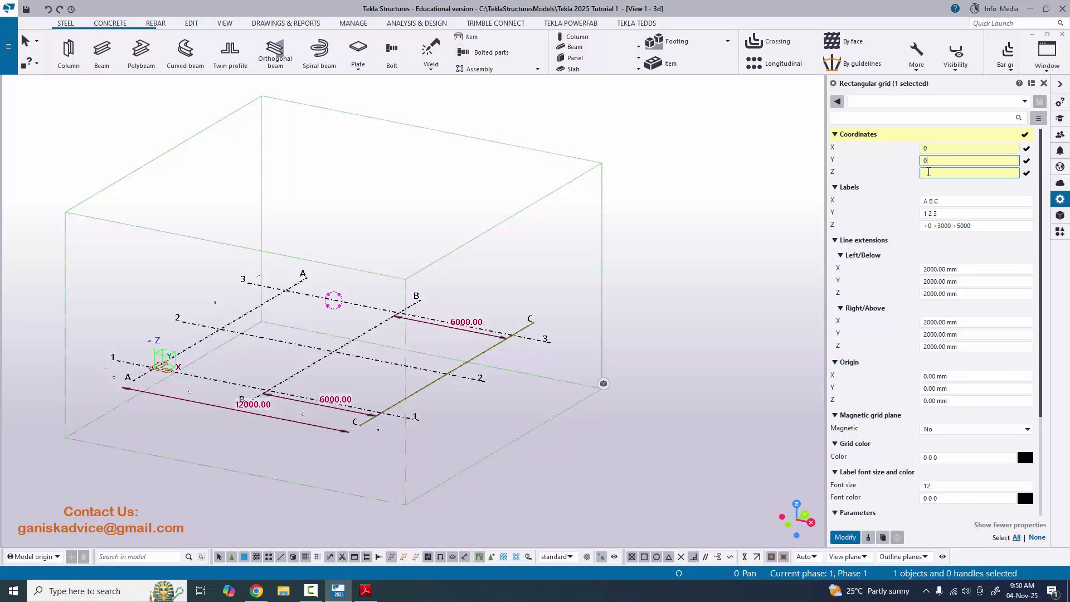
pyautogui.click(935, 148)
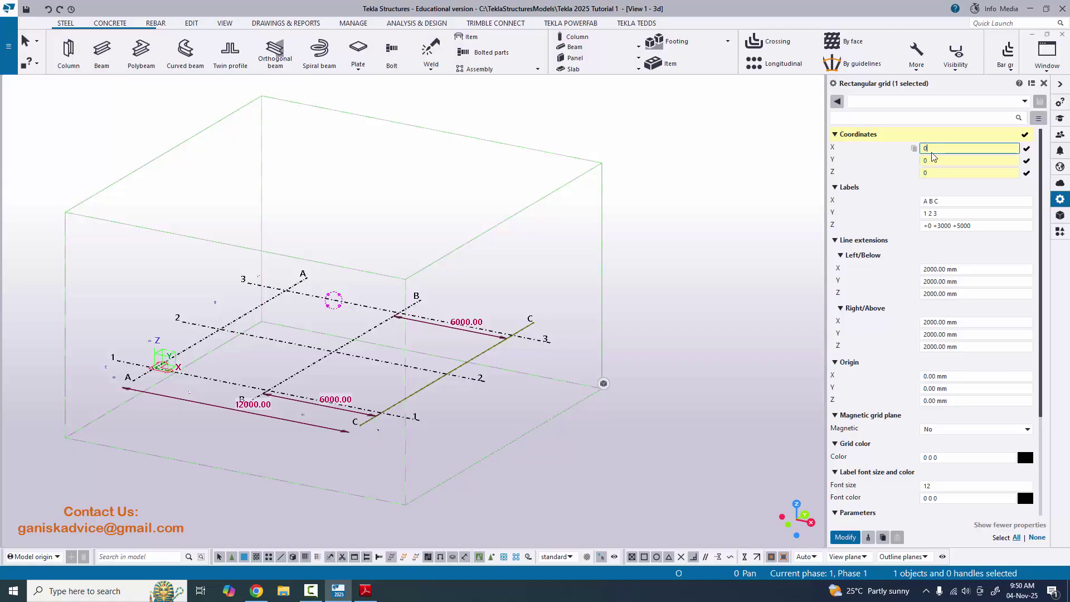
pyautogui.click(365, 591)
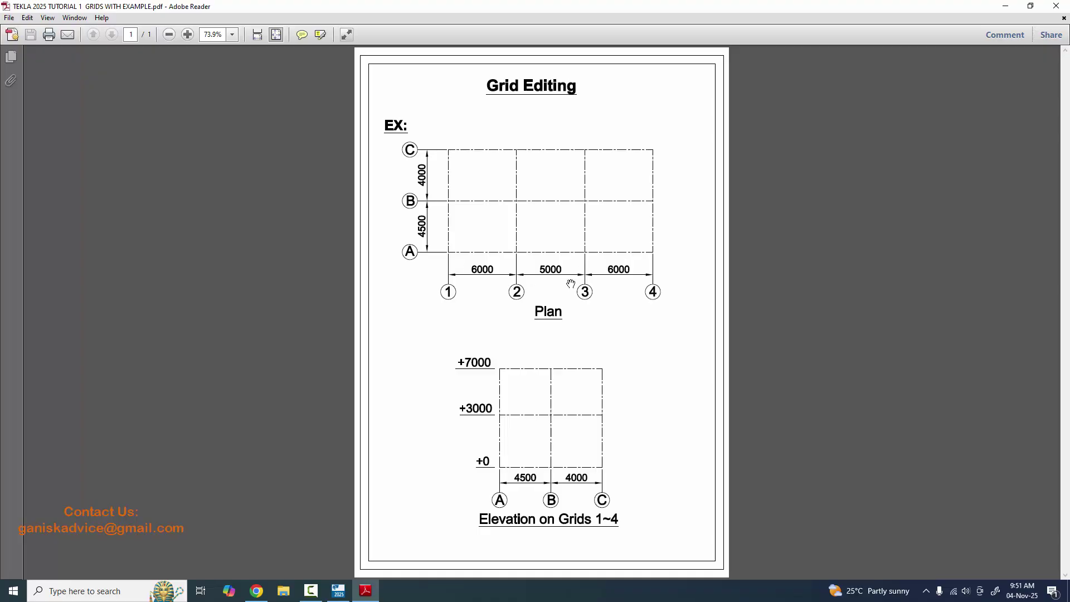
pyautogui.hotkey('alt', 'Tab')
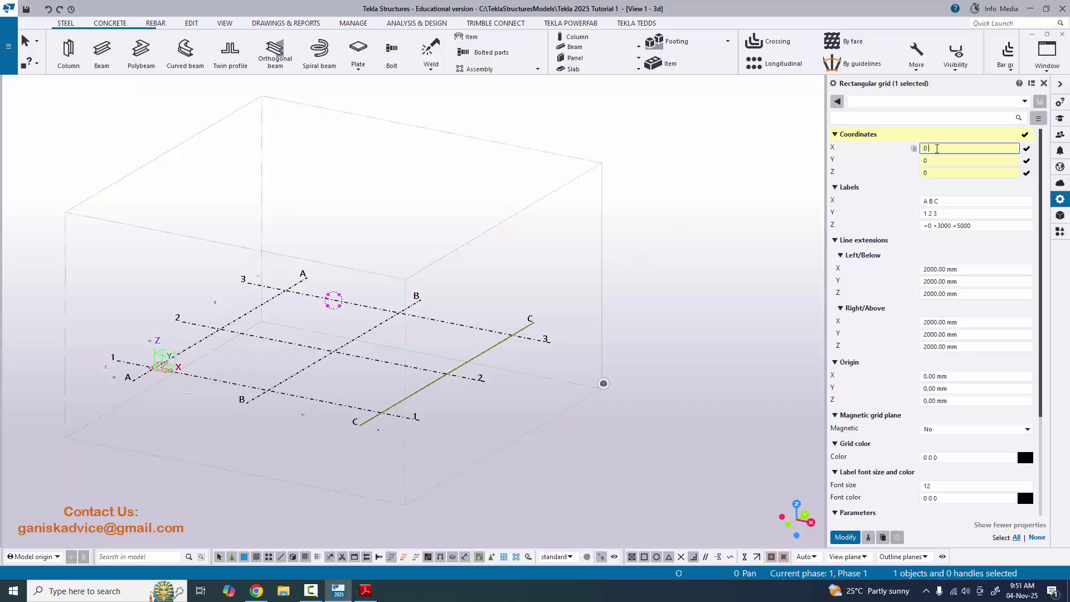
pyautogui.write('6000 5000 6000')
pyautogui.click(366, 590)
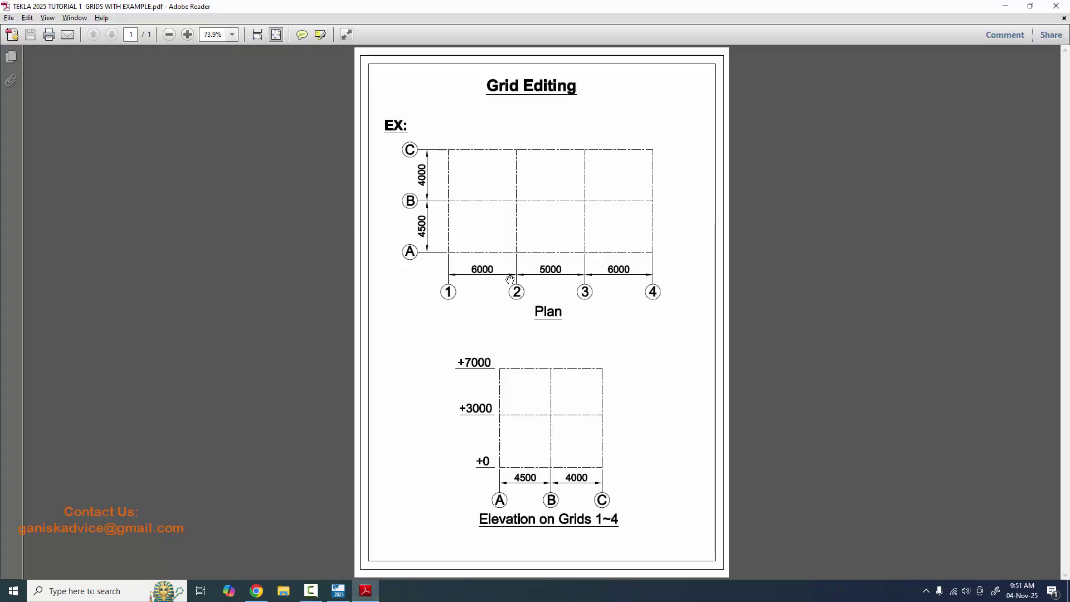
pyautogui.hotkey('alt', 'Tab')
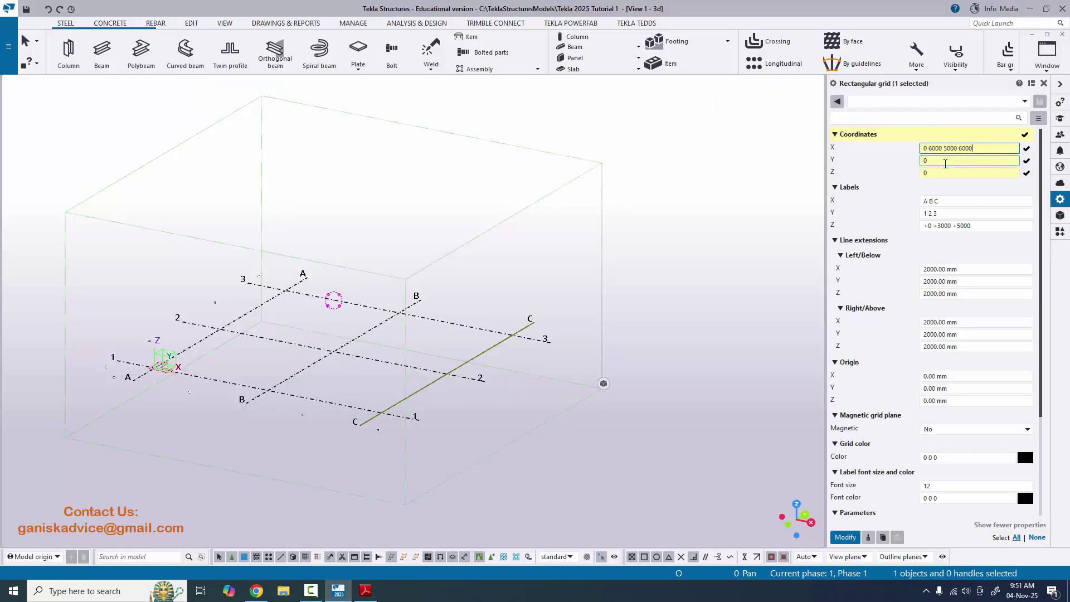
pyautogui.hotkey('alt', 'Tab')
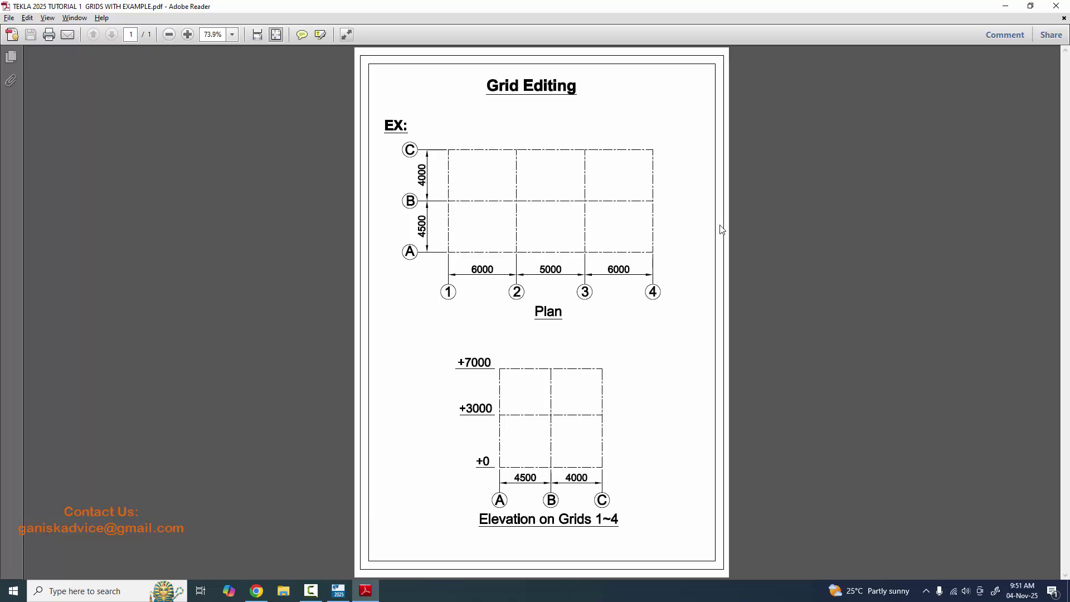
pyautogui.hotkey('alt', 'Tab')
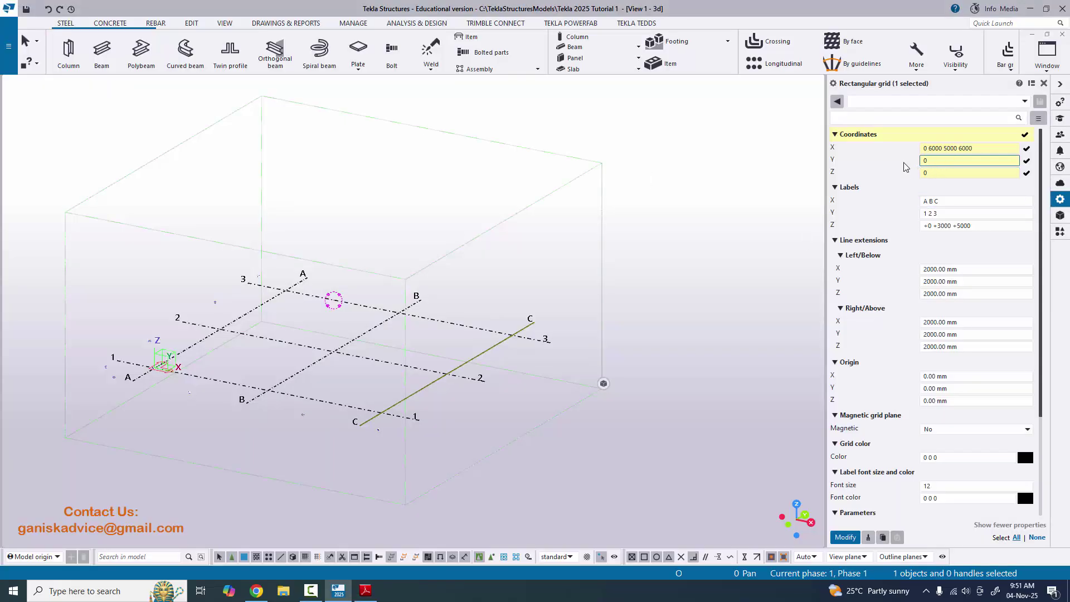
pyautogui.write('4500 4000')
pyautogui.press('Tab')
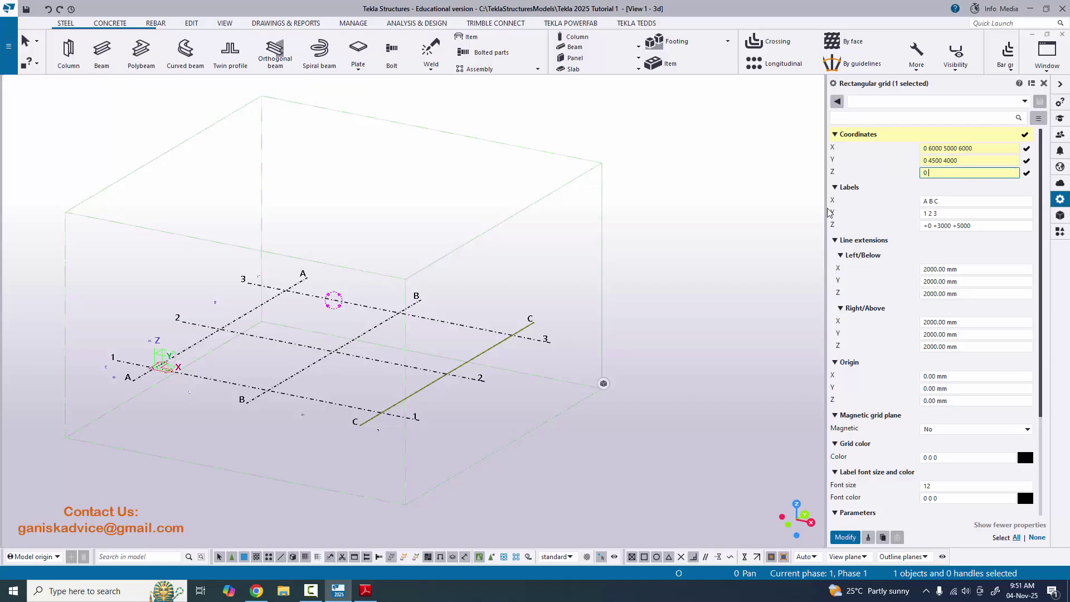
# - Review the X values and keep the Z coordinate at 0
pyautogui.click(925, 149)
pyautogui.click(928, 173)
pyautogui.scroll(10, 165, 340)
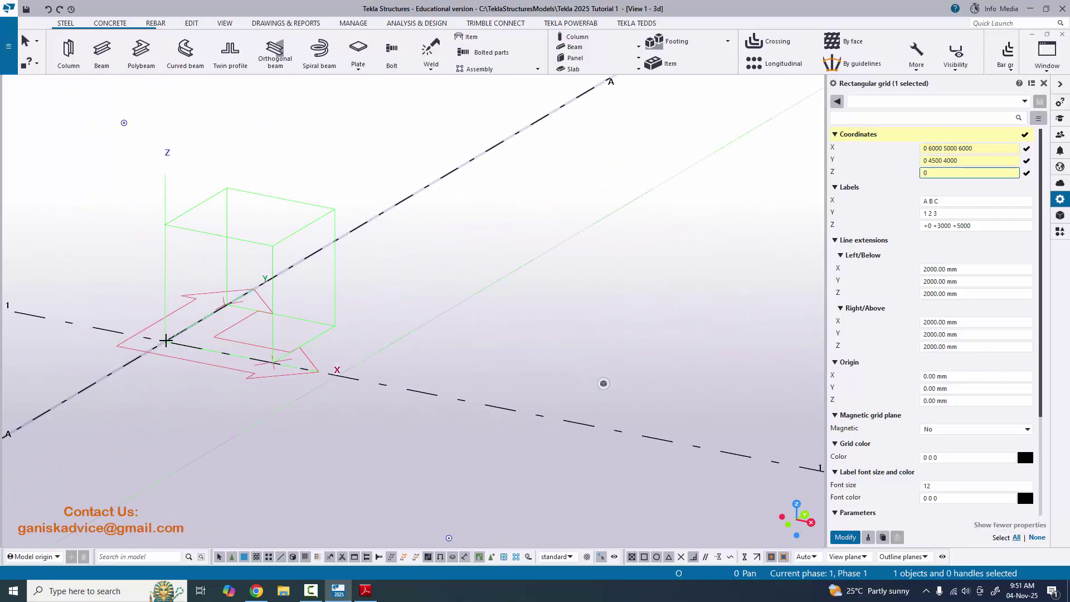
pyautogui.scroll(3, 166, 340)
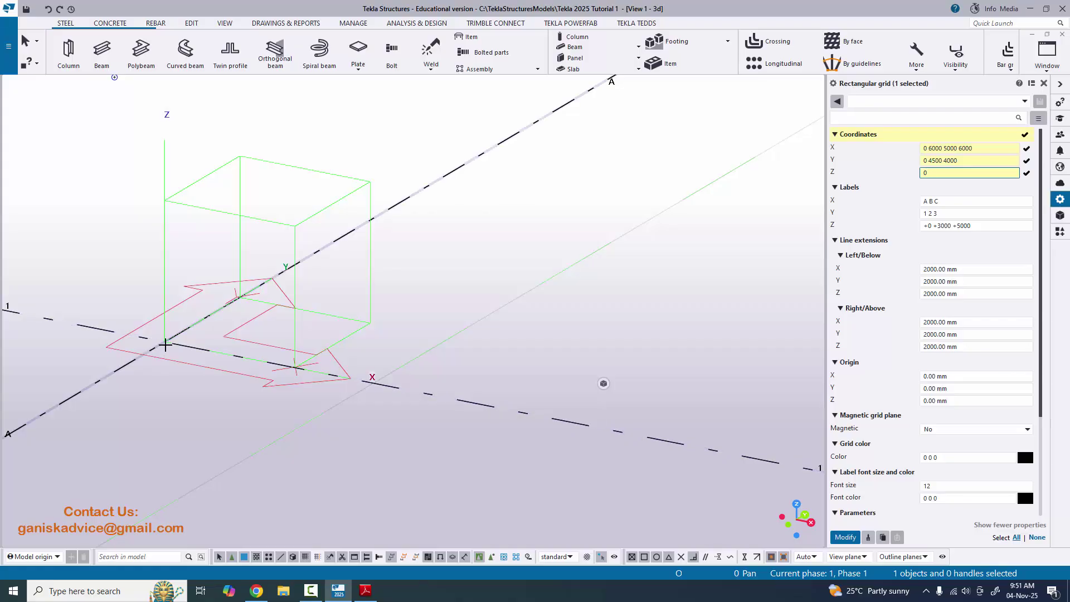
pyautogui.scroll(-10, 165, 345)
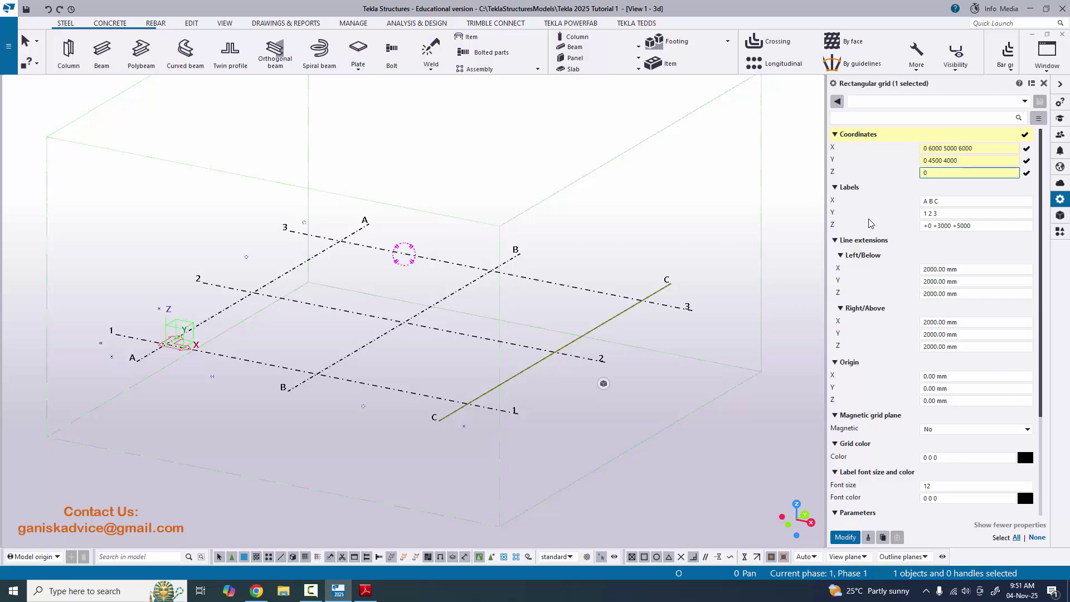
pyautogui.click(939, 201)
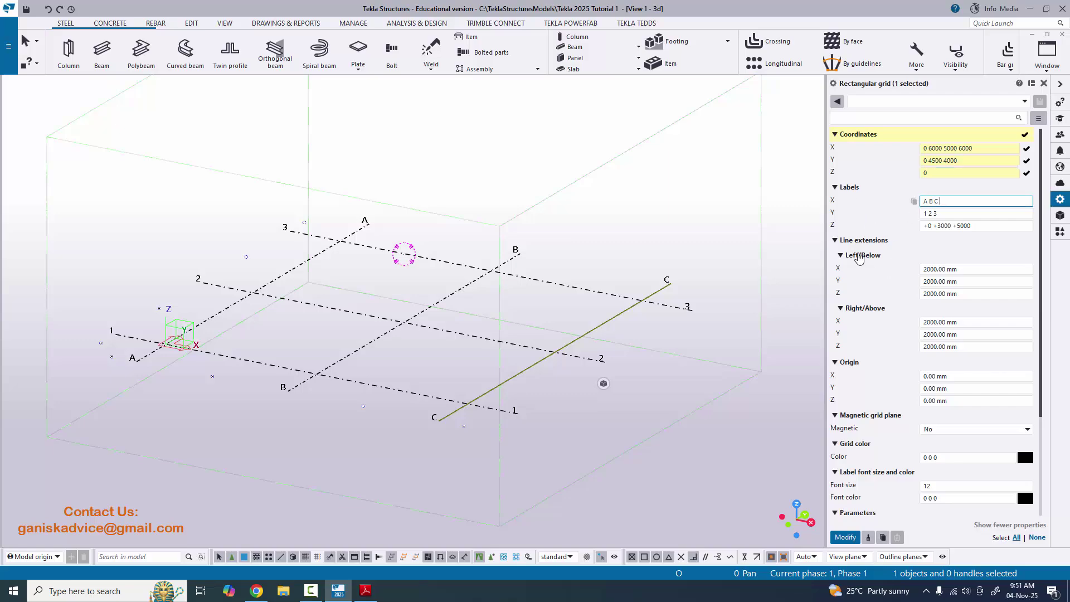
# - Rotate the model to view the grid from above and check the PDF grid labels
pyautogui.keyDown('ctrl'); pyautogui.moveTo(249, 376); pyautogui.dragTo(390, 443, button='middle'); pyautogui.keyUp('ctrl')
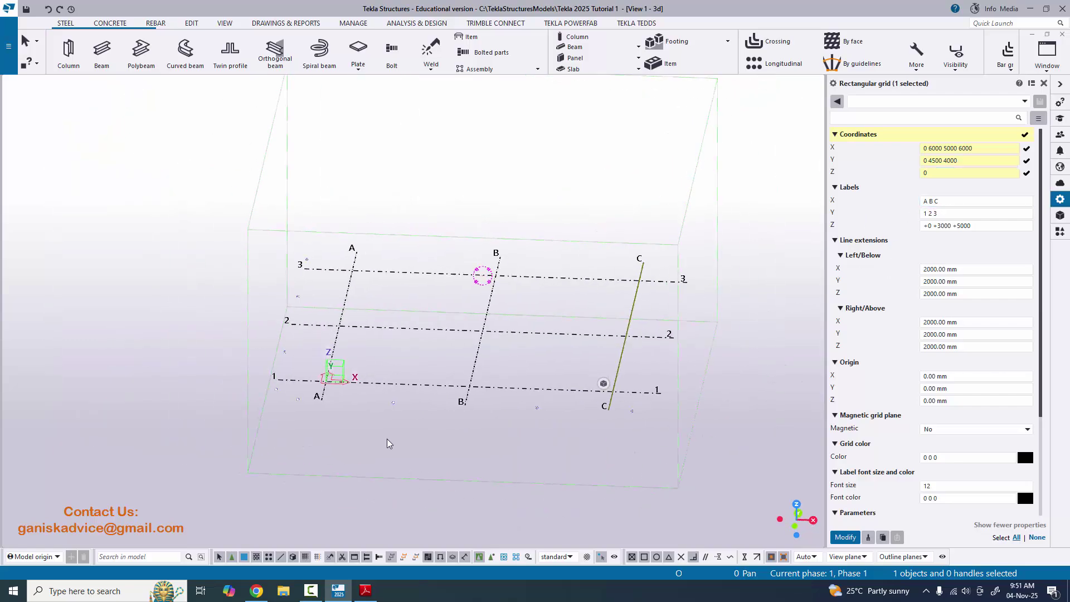
pyautogui.click(366, 591)
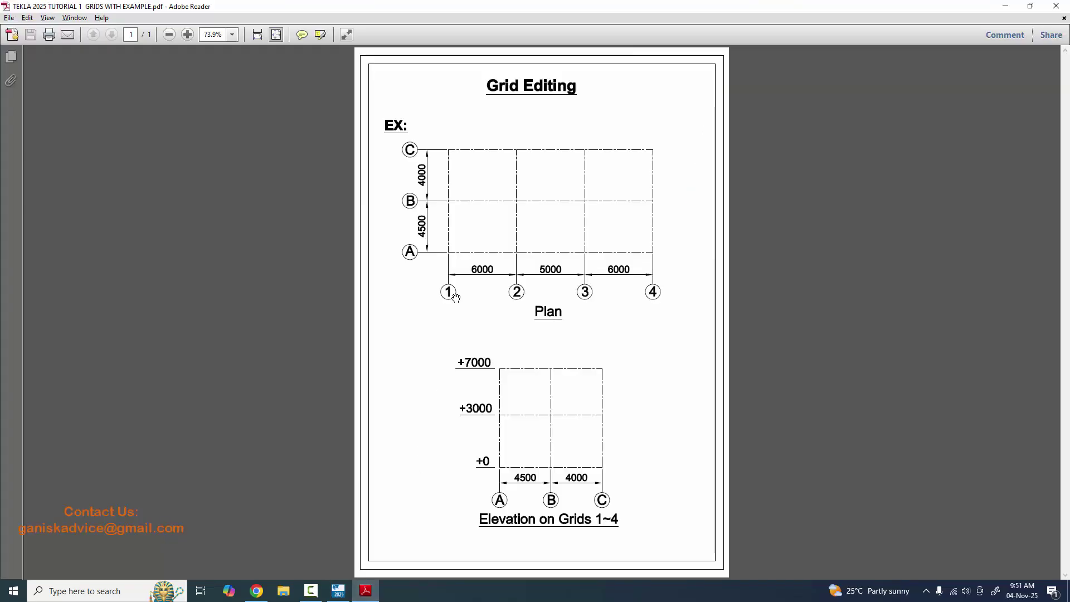
pyautogui.hotkey('alt', 'Tab')
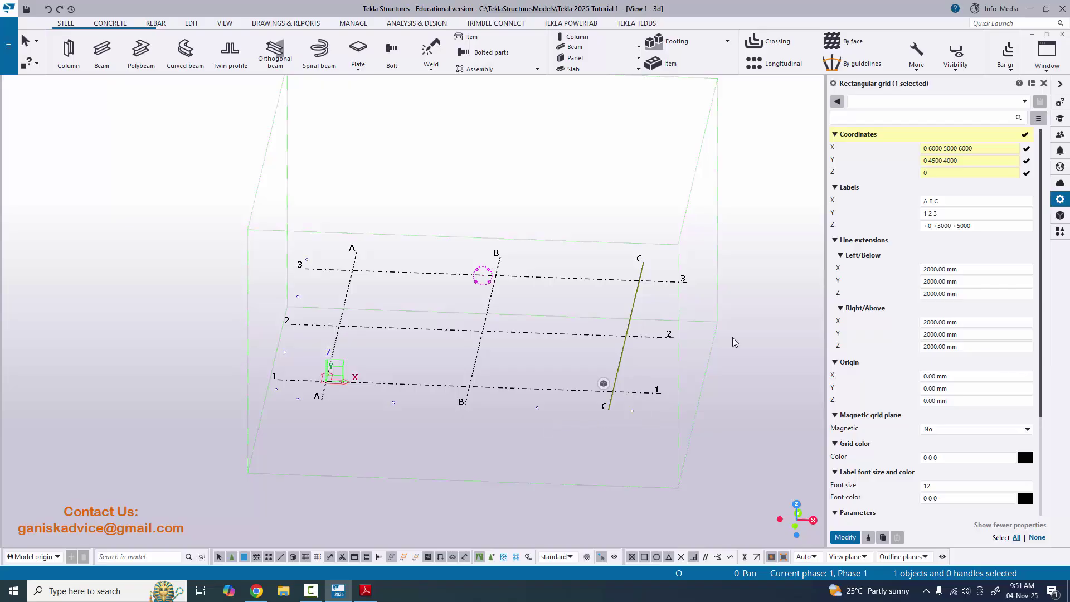
pyautogui.click(925, 201)
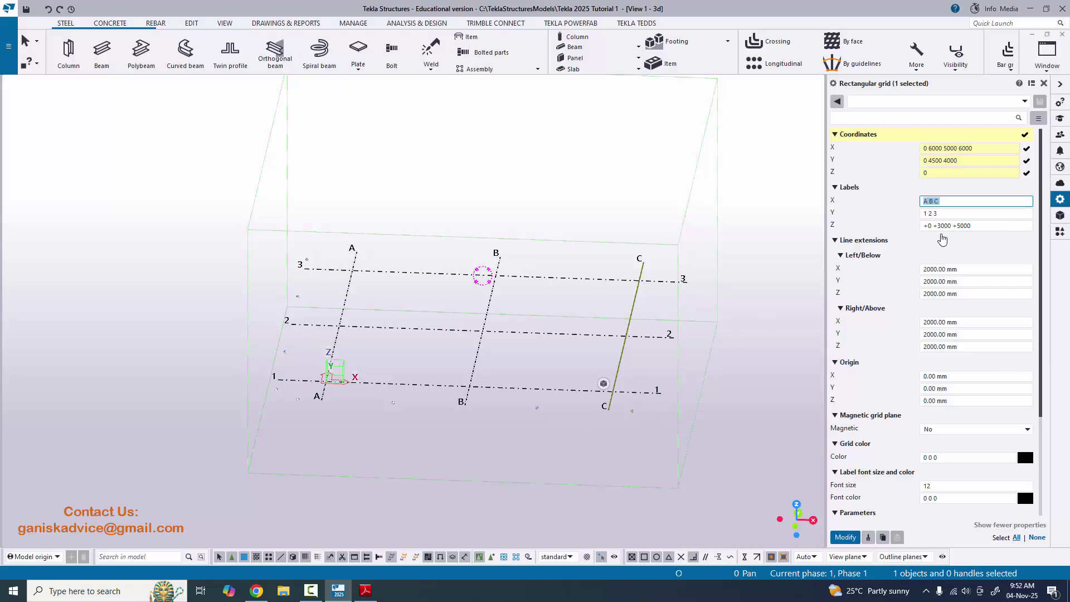
# - Clear the existing X, Y and Z axis labels
pyautogui.press('BackSpace')
pyautogui.press('Tab')
pyautogui.press('BackSpace')
pyautogui.press('Tab')
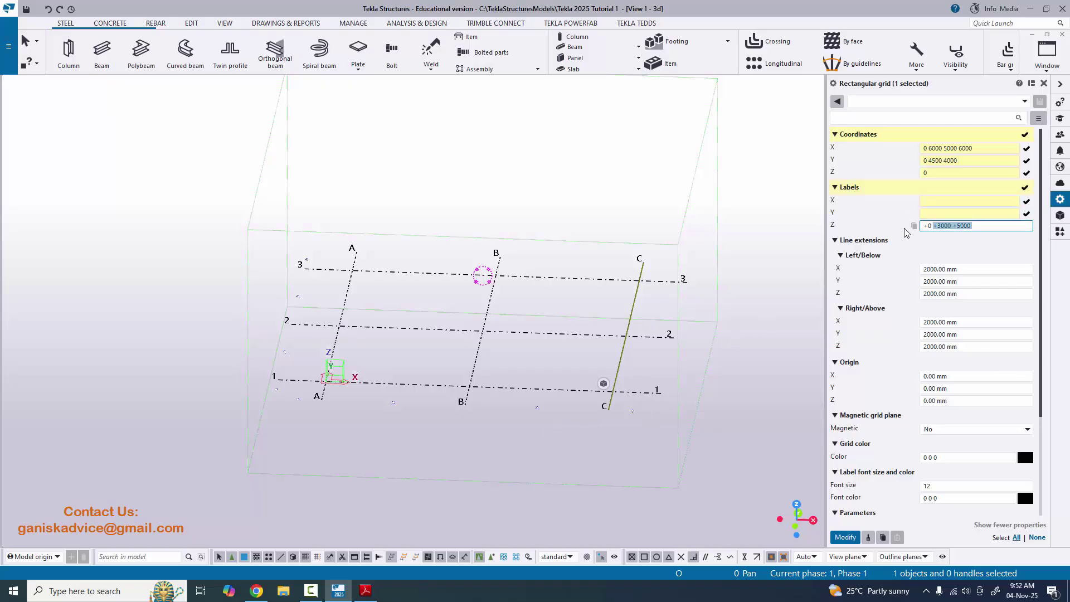
pyautogui.press('BackSpace')
pyautogui.click(938, 200)
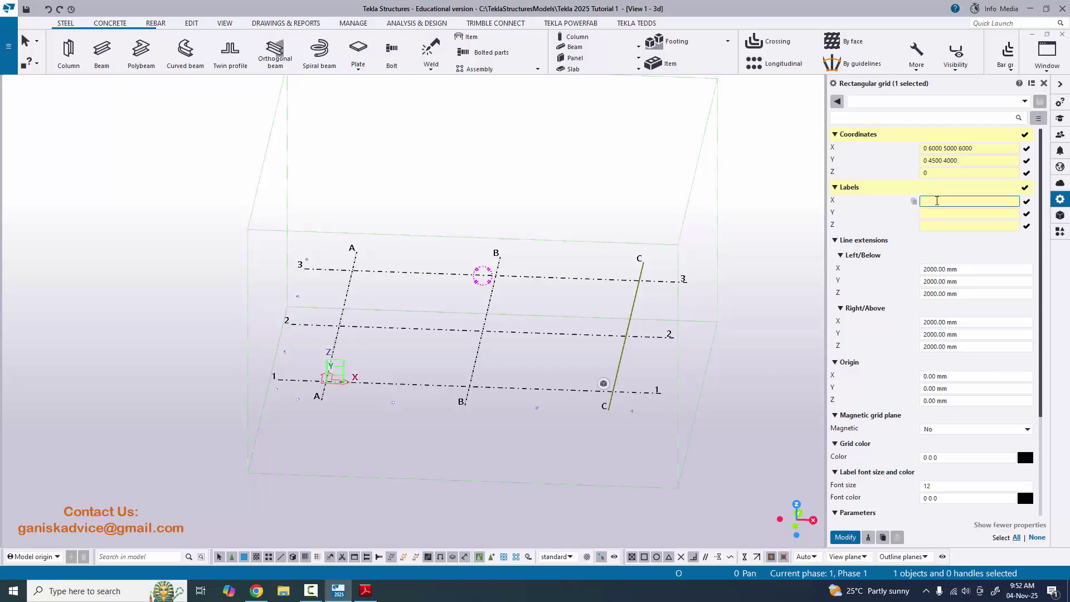
# - Label the X grid lines 1 2 3 4 and Y lines A B C from the PDF plan
pyautogui.hotkey('alt', 'Tab')
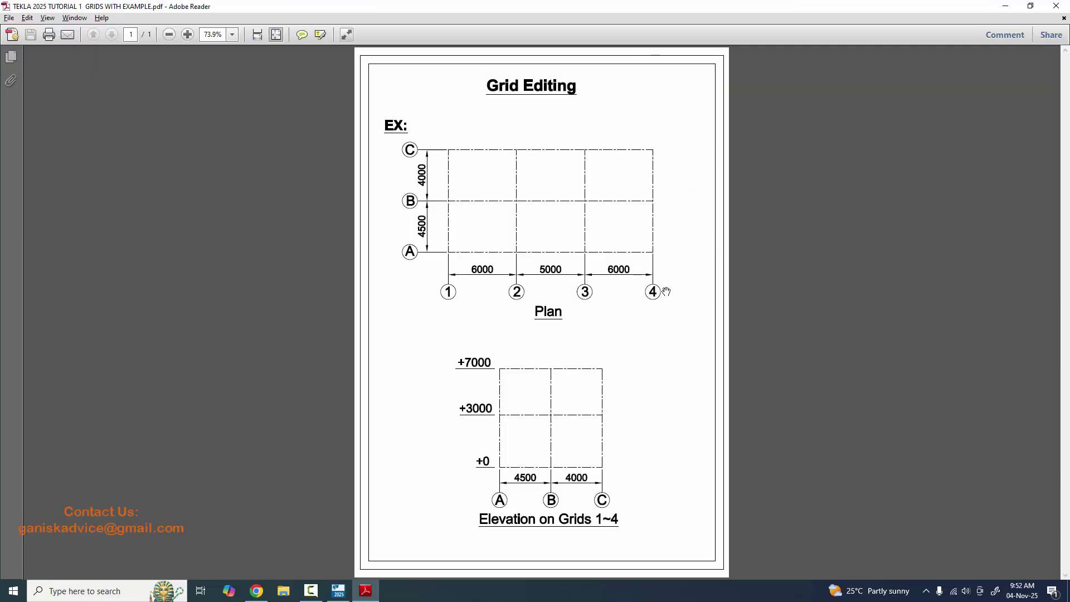
pyautogui.hotkey('alt', 'Tab')
pyautogui.write('1')
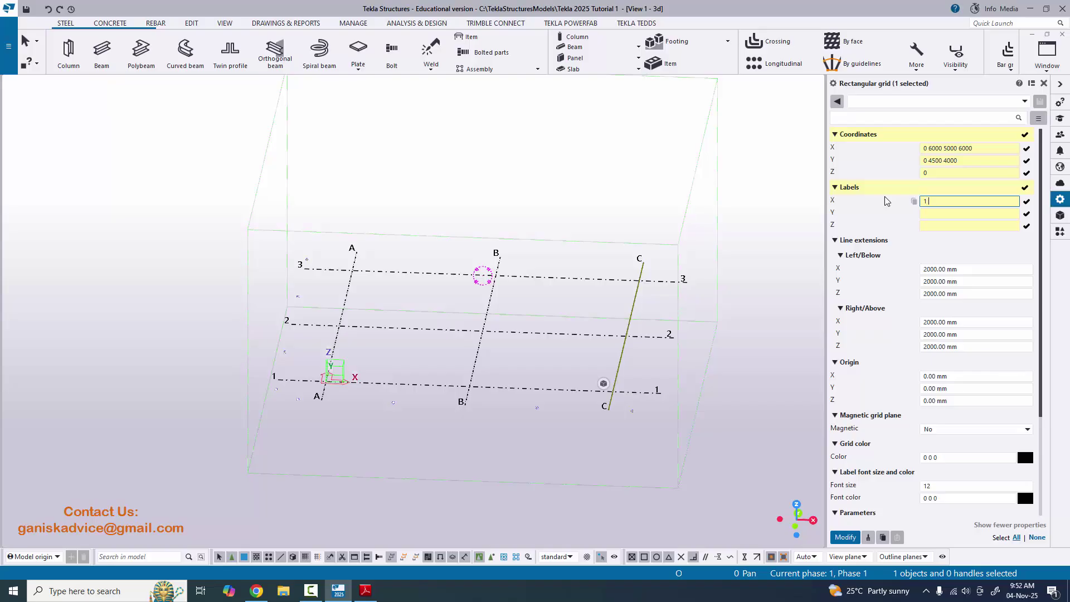
pyautogui.write(' 2 3 4')
pyautogui.hotkey('alt', 'Tab')
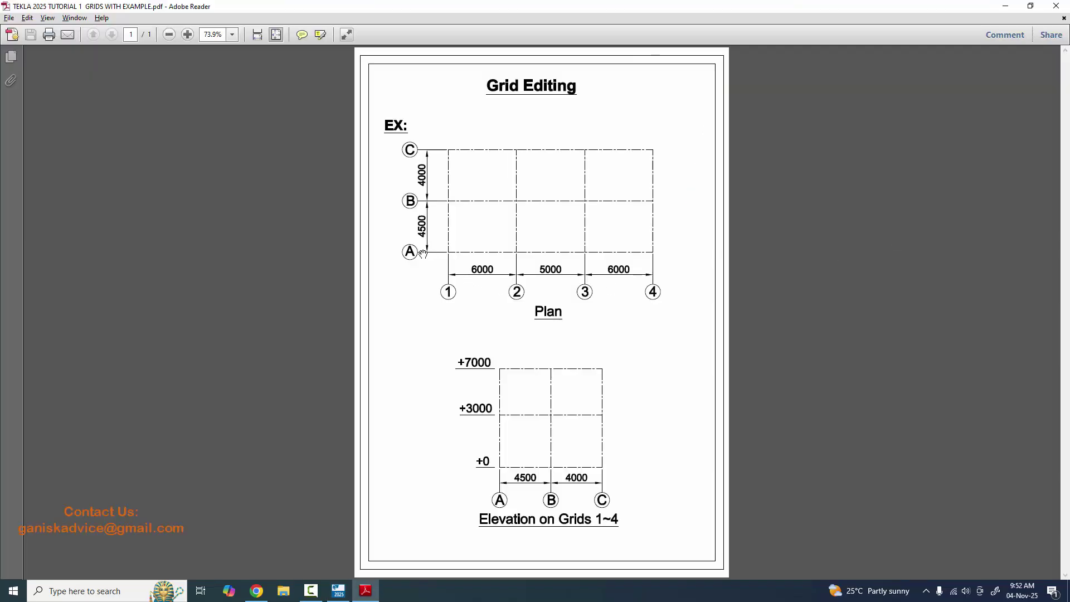
pyautogui.hotkey('alt', 'Tab')
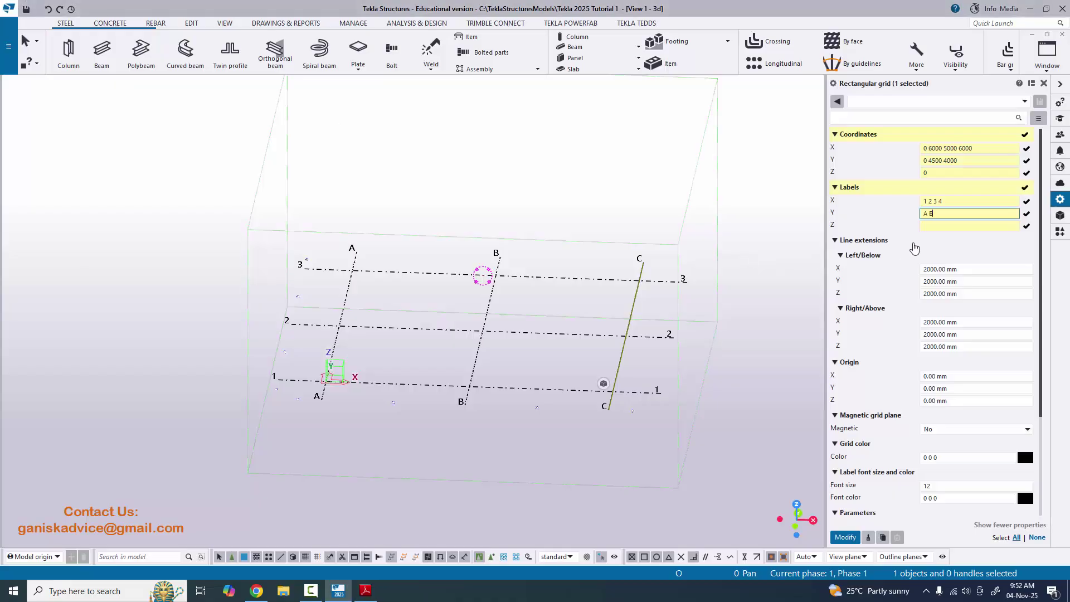
pyautogui.click(952, 226)
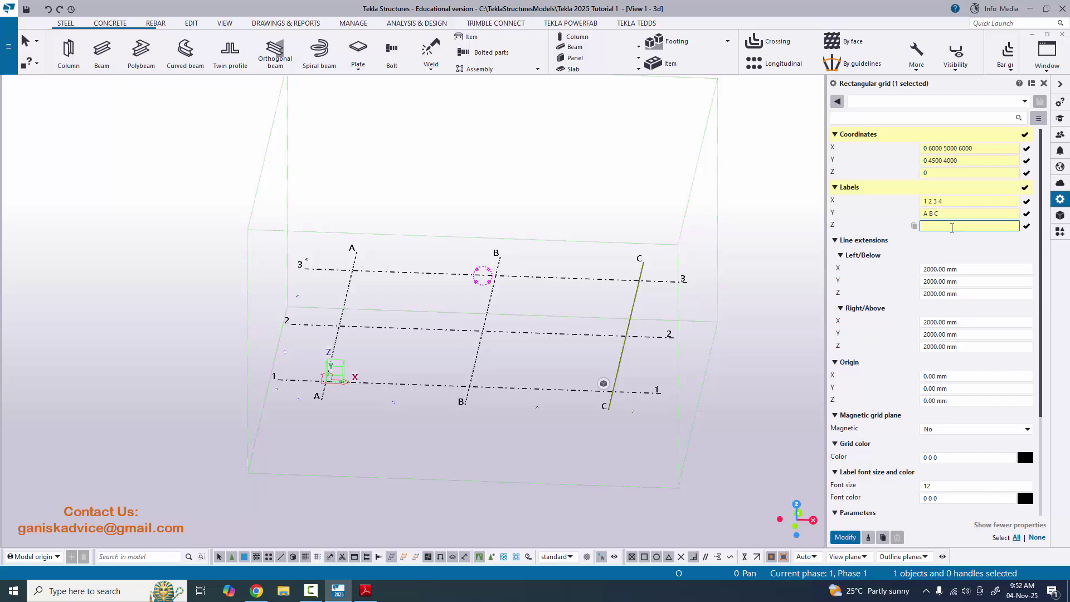
pyautogui.hotkey('alt', 'Tab')
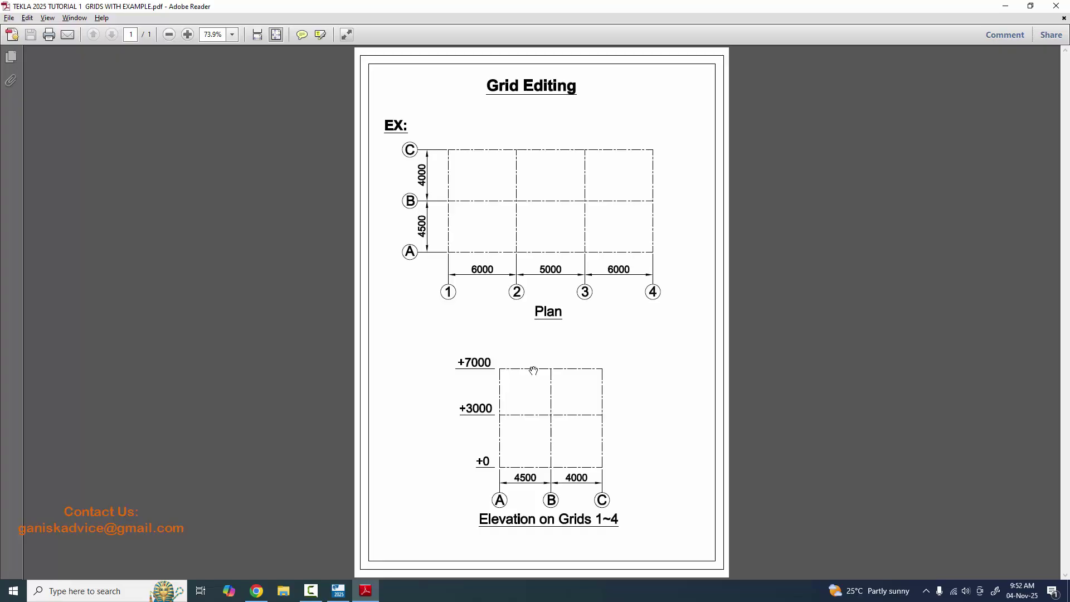
pyautogui.hotkey('alt', 'Tab')
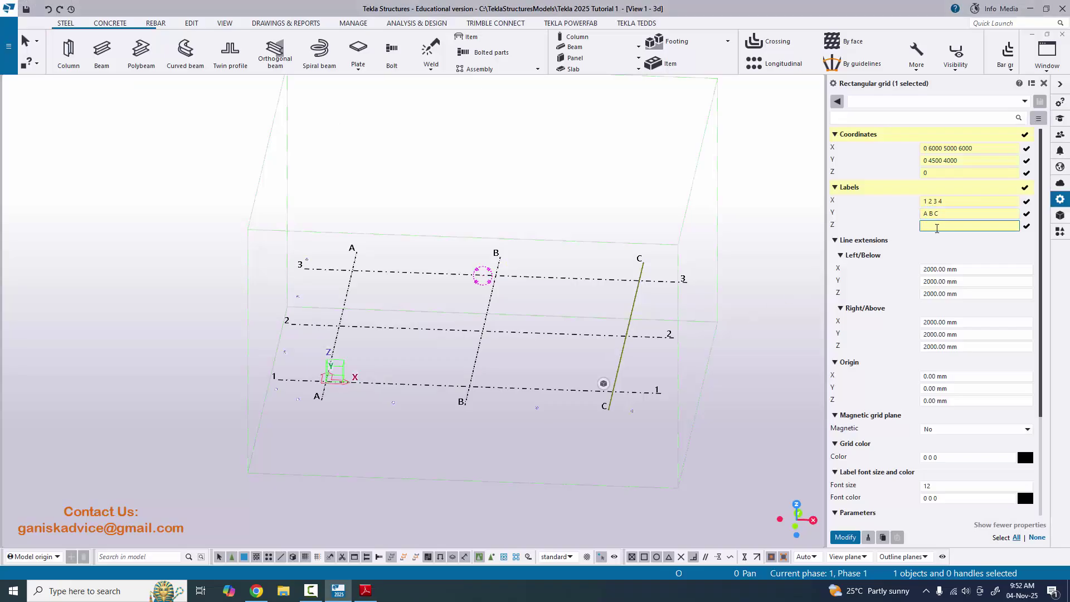
# - Enter Z levels 0 3000 7000 labelled +0 +3000 +7000 from the PDF elevation and apply with Modify
pyautogui.click(928, 173)
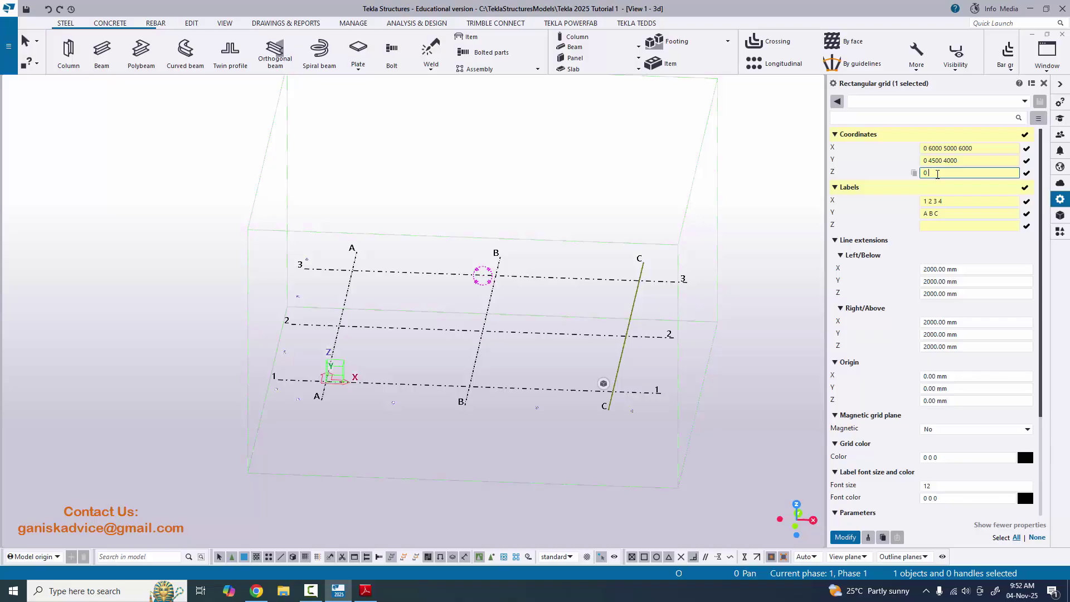
pyautogui.hotkey('alt', 'Tab')
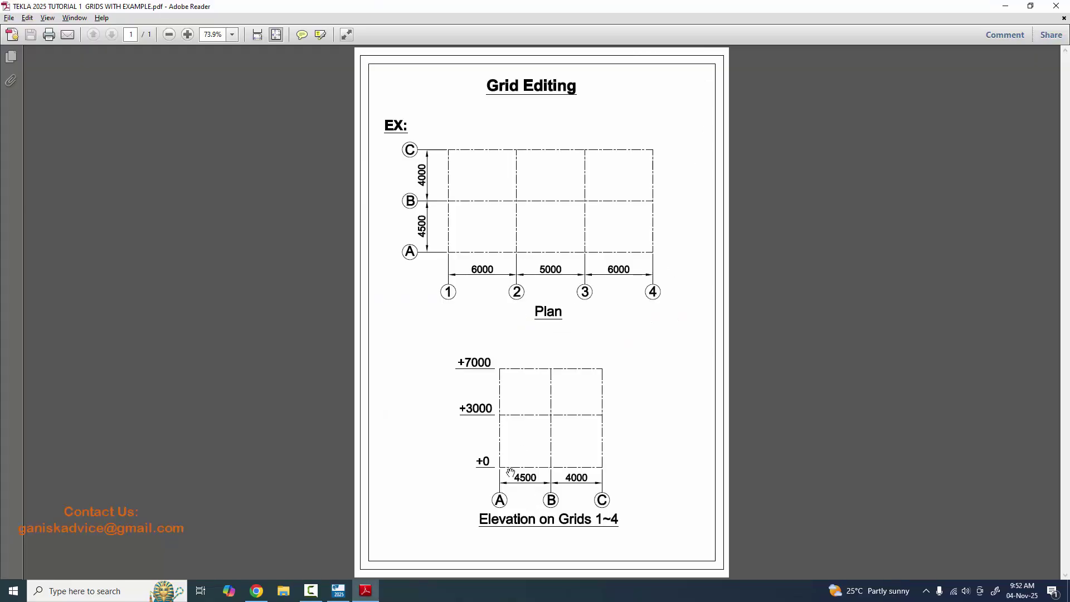
pyautogui.hotkey('alt', 'Tab')
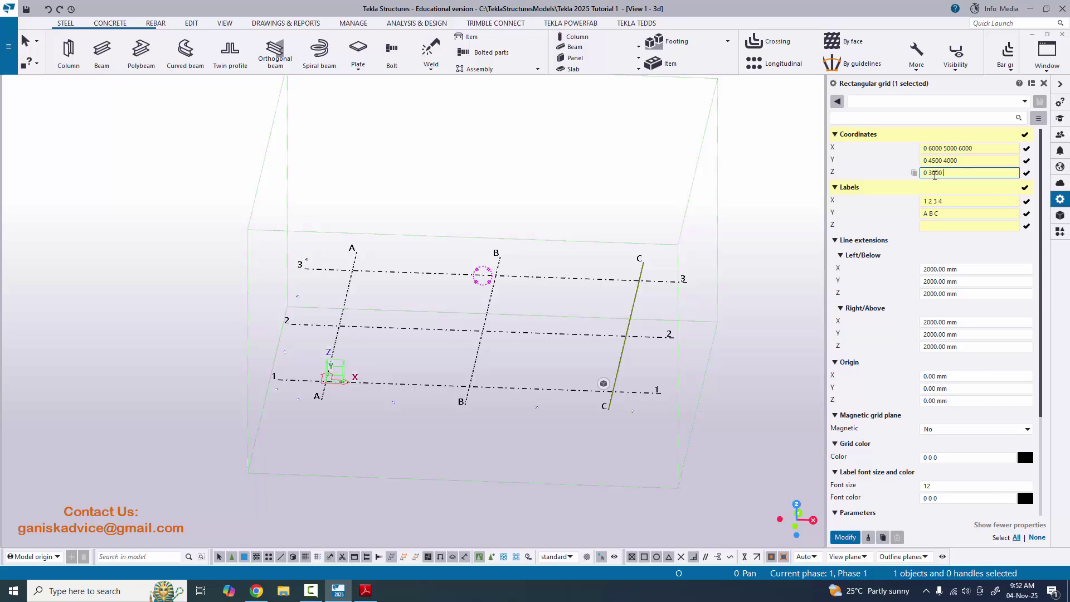
pyautogui.hotkey('alt', 'Tab')
pyautogui.hotkey('alt', 'Tab')
pyautogui.hotkey('alt', 'Tab')
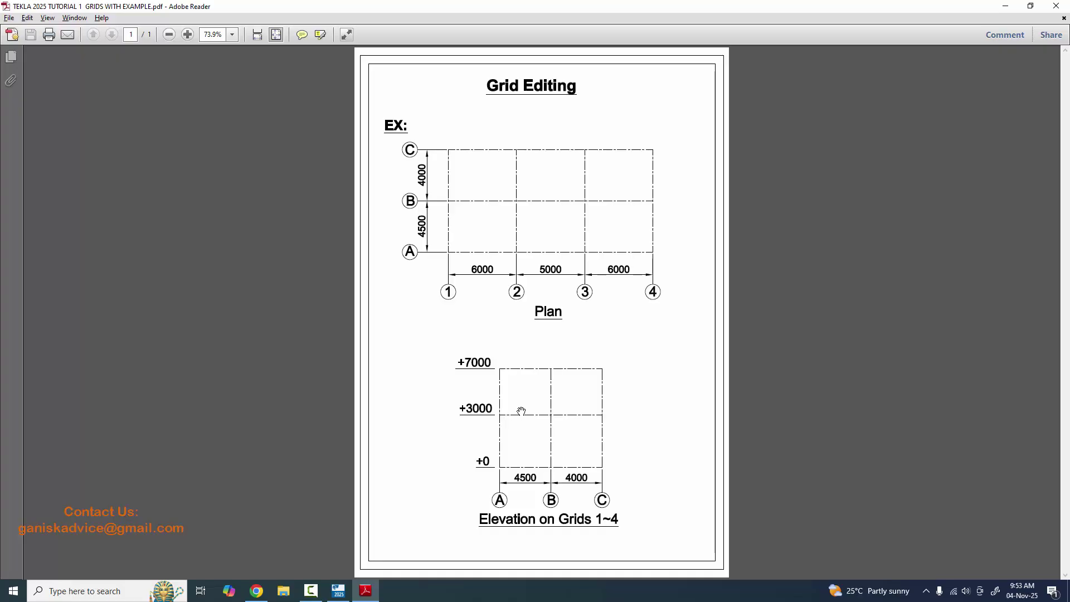
pyautogui.hotkey('alt', 'Tab')
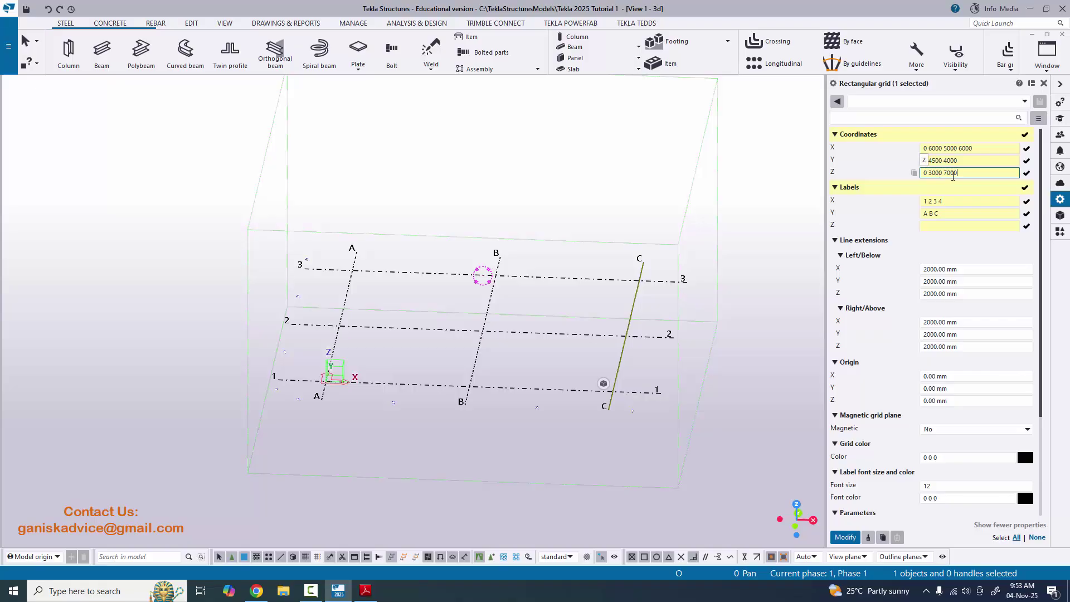
pyautogui.hotkey('alt', 'Tab')
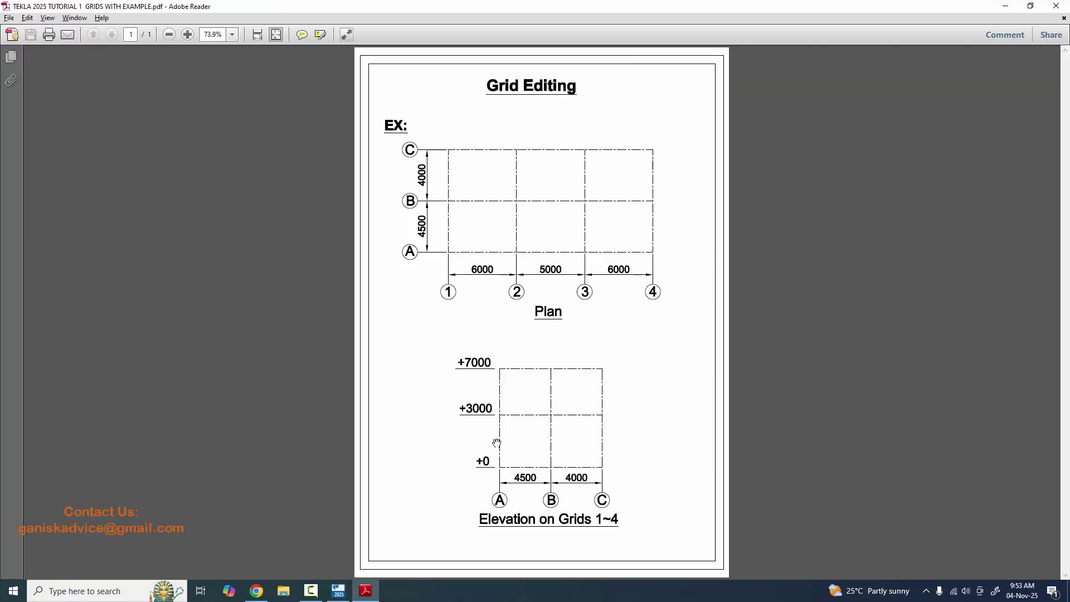
pyautogui.hotkey('alt', 'Tab')
pyautogui.click(929, 225)
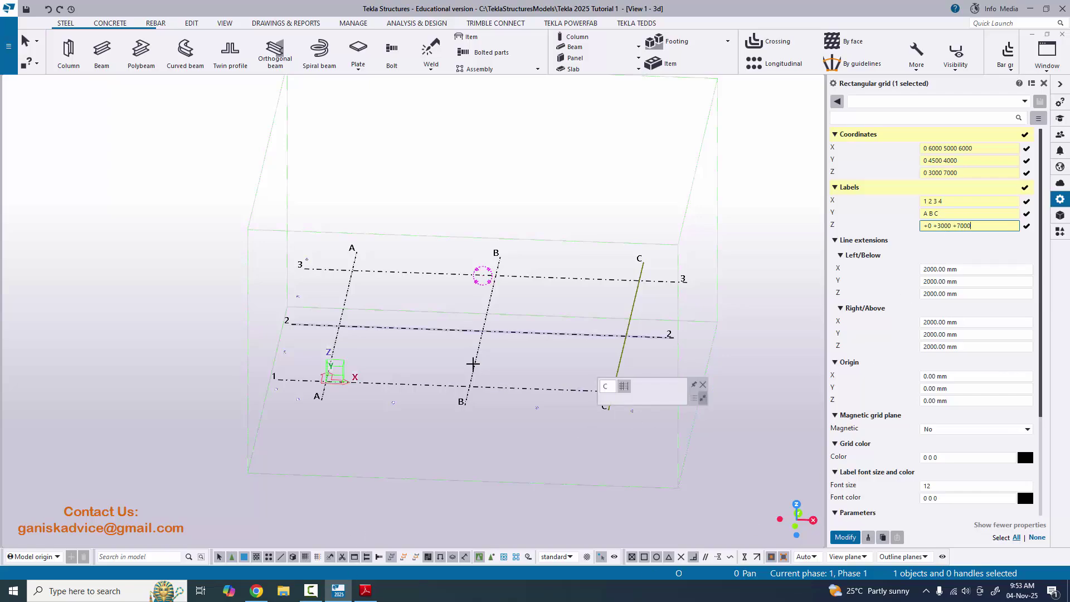
pyautogui.click(845, 536)
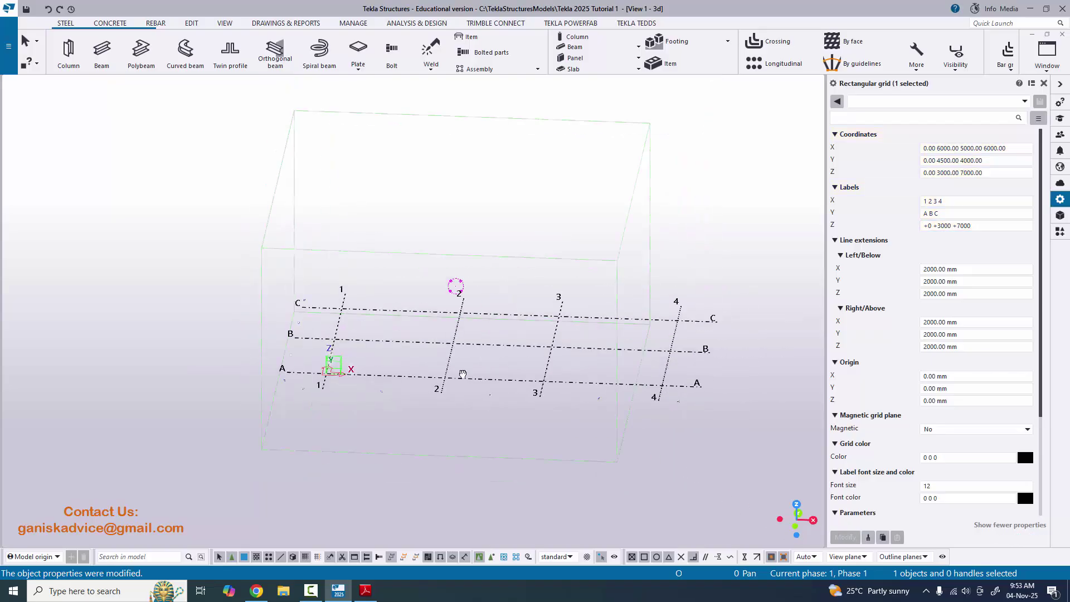
# - Close the grid properties panel and fit the work area to the entire model
pyautogui.keyDown('ctrl'); pyautogui.moveTo(462, 374); pyautogui.dragTo(558, 390, button='middle'); pyautogui.keyUp('ctrl')
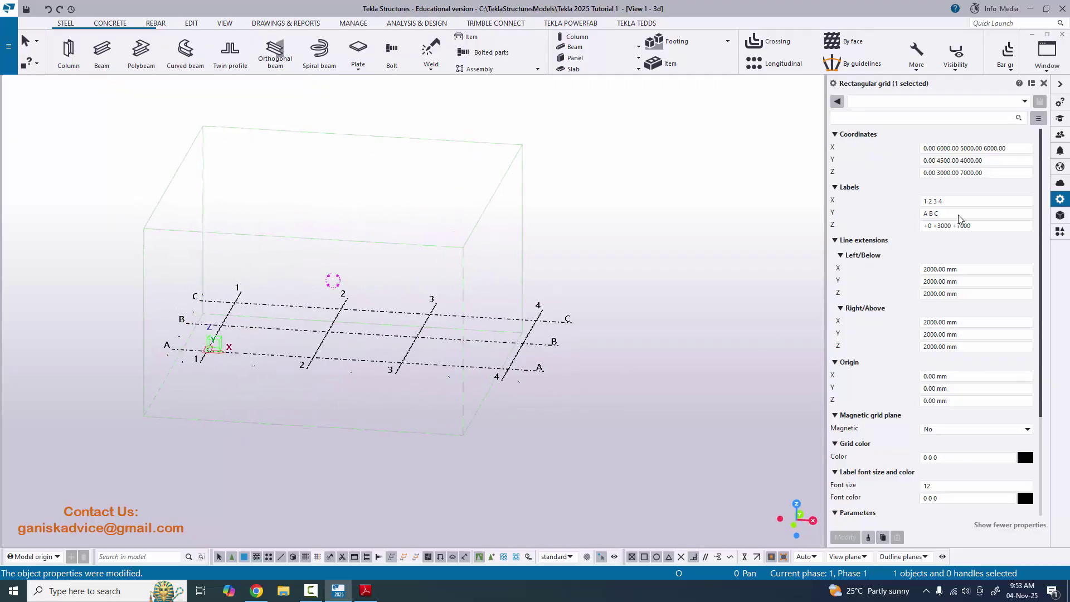
pyautogui.click(1043, 83)
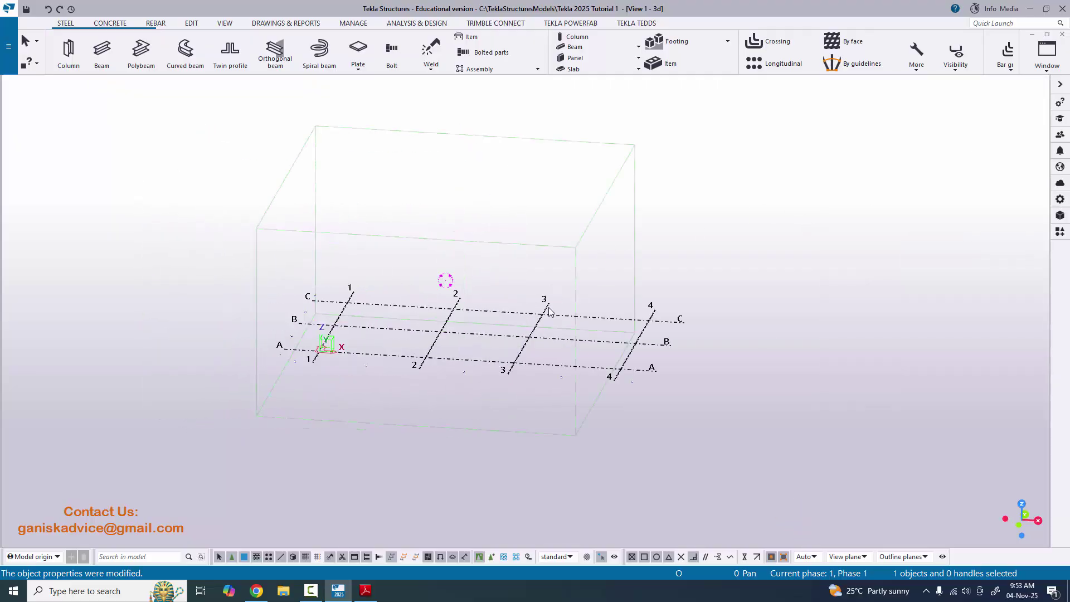
pyautogui.keyDown('ctrl'); pyautogui.moveTo(549, 311); pyautogui.dragTo(621, 323, button='middle'); pyautogui.keyUp('ctrl')
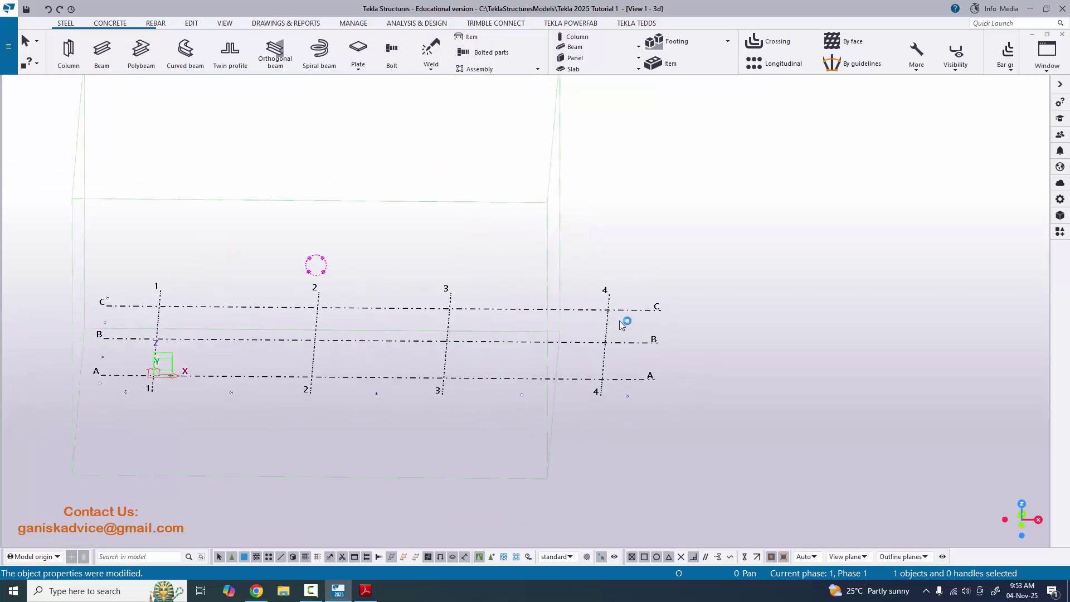
pyautogui.scroll(-3, 621, 323)
pyautogui.keyDown('ctrl'); pyautogui.moveTo(312, 233); pyautogui.dragTo(360, 221, button='middle'); pyautogui.keyUp('ctrl')
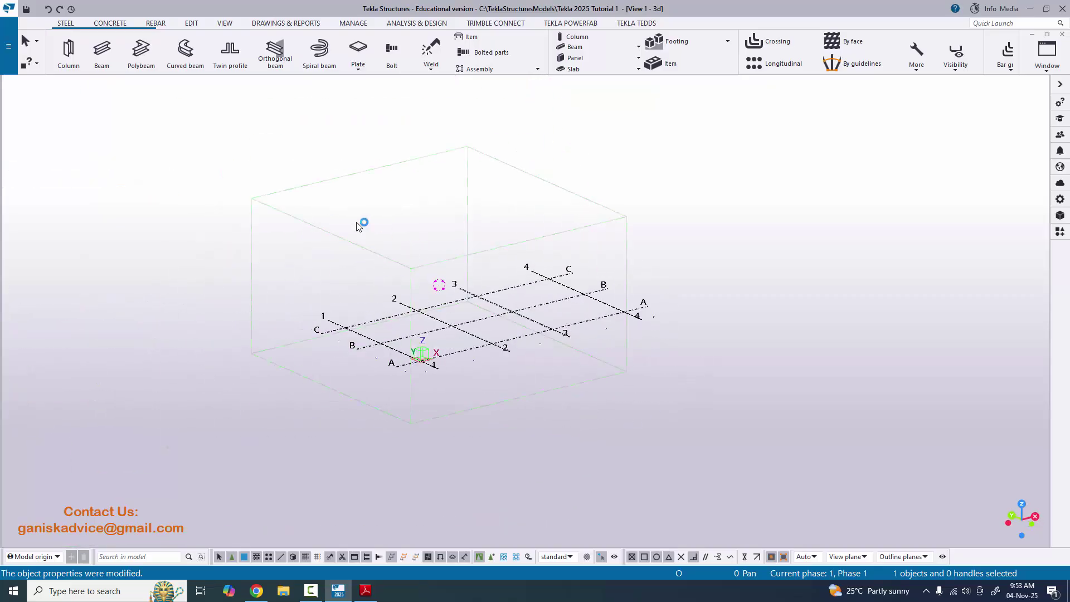
pyautogui.keyDown('ctrl'); pyautogui.moveTo(517, 260); pyautogui.dragTo(812, 230, button='middle'); pyautogui.keyUp('ctrl')
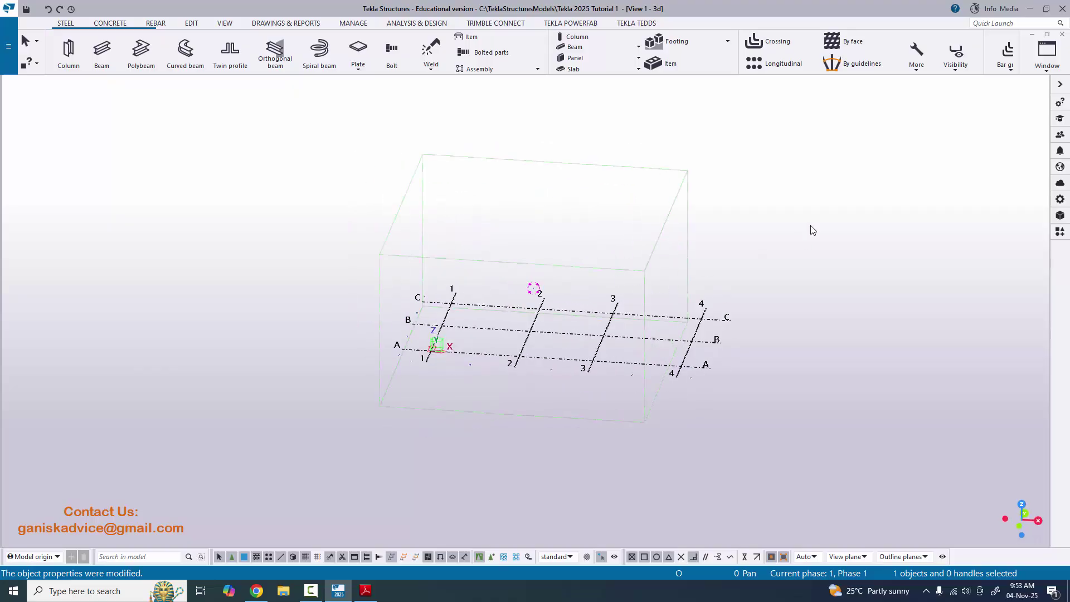
pyautogui.rightClick(789, 175)
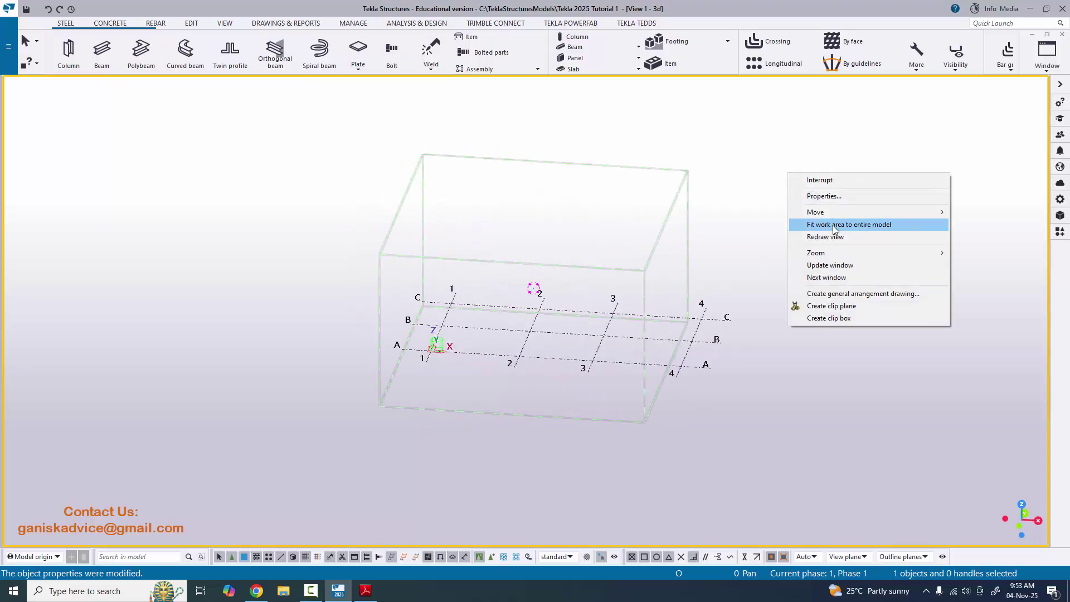
pyautogui.click(874, 226)
# - Orbit the 3D grid and compare it with the PDF plan
pyautogui.keyDown('ctrl'); pyautogui.moveTo(863, 234); pyautogui.dragTo(467, 427, button='middle'); pyautogui.keyUp('ctrl')
pyautogui.click(365, 590)
pyautogui.click(339, 590)
pyautogui.hotkey('alt', 'Tab')
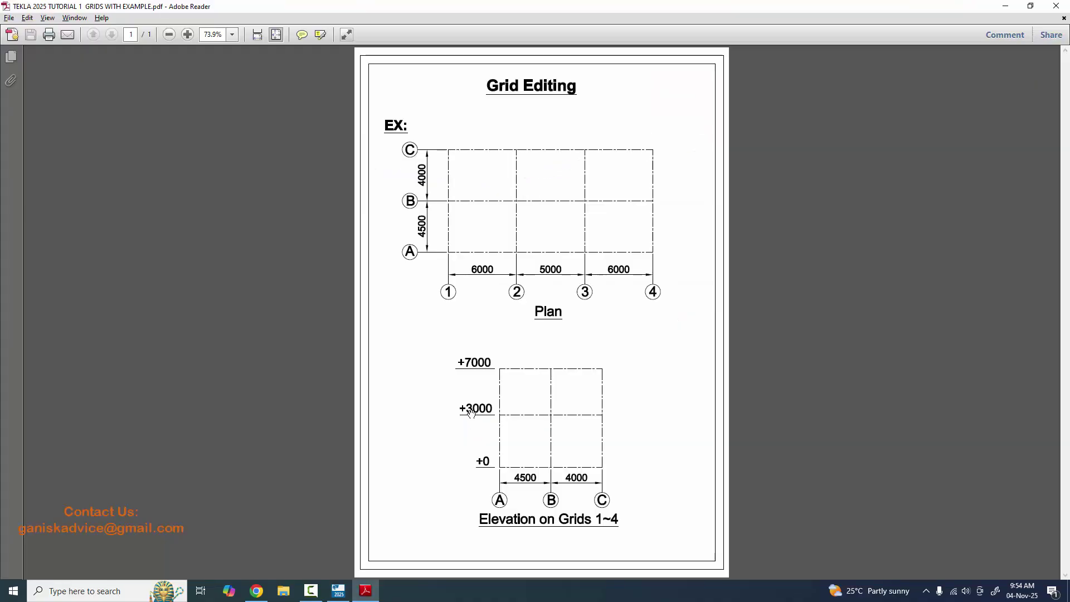
pyautogui.hotkey('alt', 'Tab')
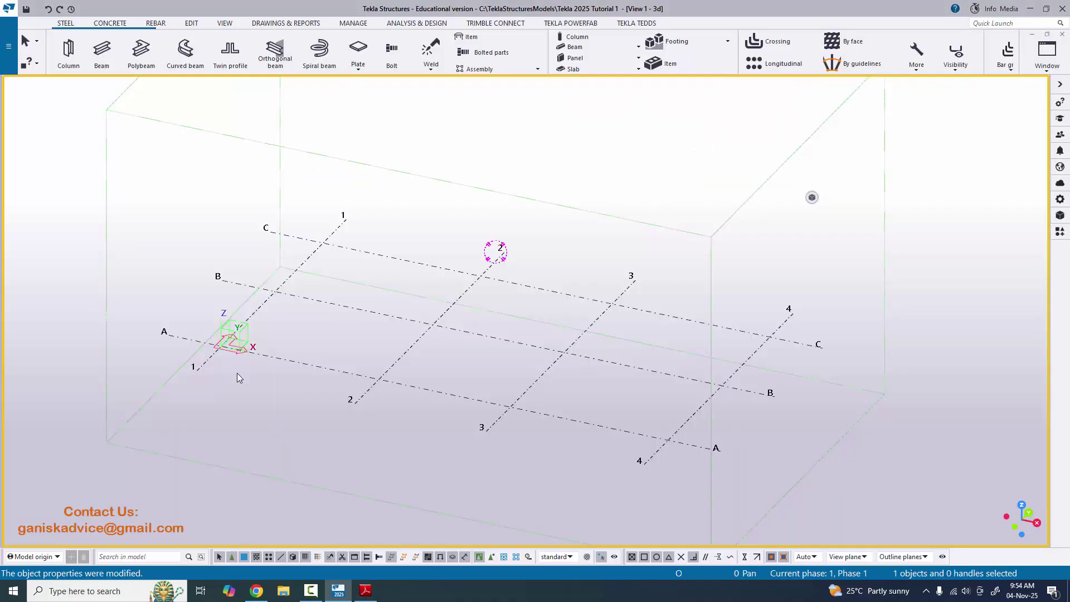
pyautogui.hotkey('alt', 'Tab')
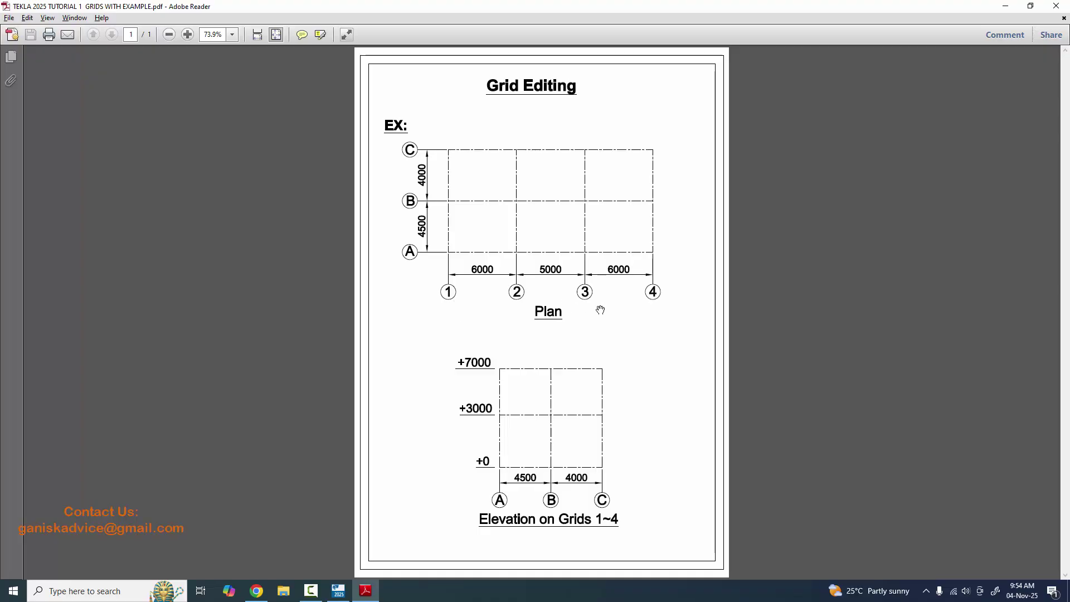
pyautogui.hotkey('alt', 'Tab')
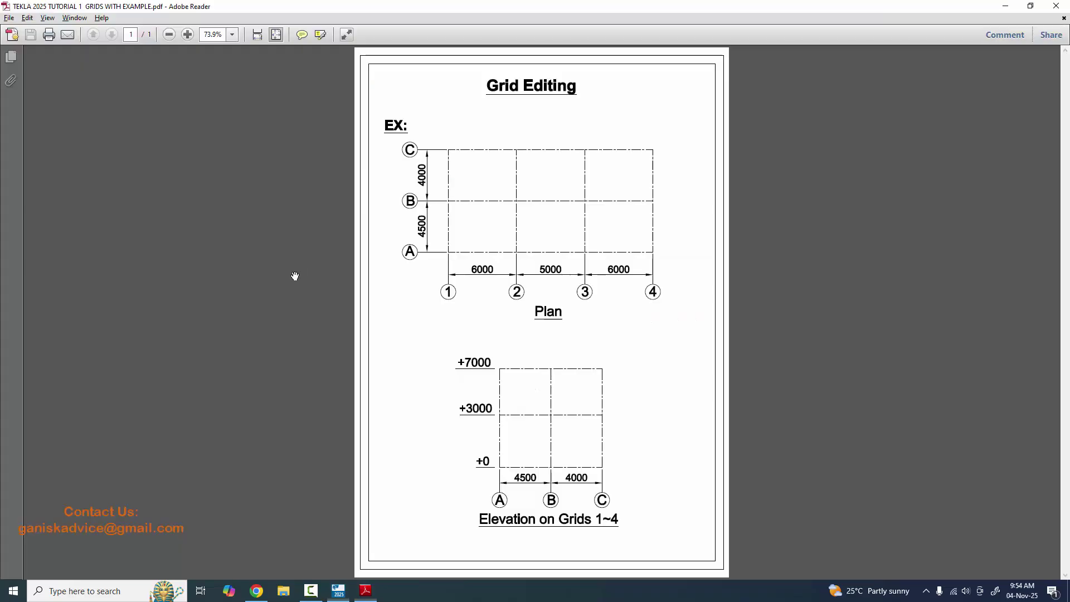
pyautogui.hotkey('alt', 'Tab')
pyautogui.hotkey('alt', 'Tab')
pyautogui.keyDown('ctrl'); pyautogui.moveTo(428, 209); pyautogui.dragTo(649, 377, button='middle'); pyautogui.keyUp('ctrl')
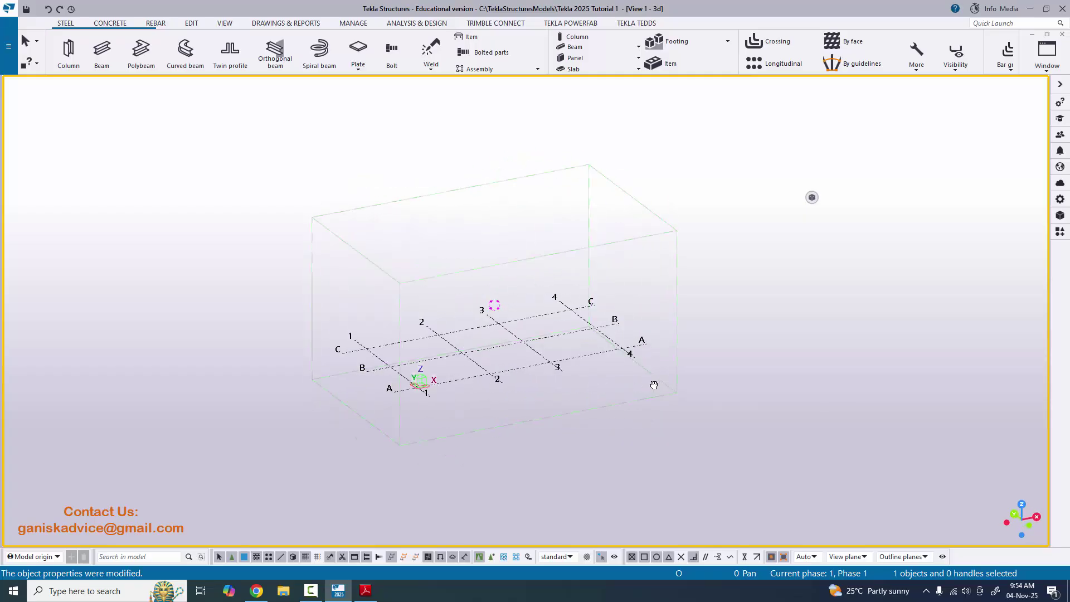
pyautogui.scroll(6, 557, 376)
# - Start view creation along grid lines and rename the ZY and XZ prefixes to 'ELEVATION ON GRID'
pyautogui.scroll(2, 531, 351)
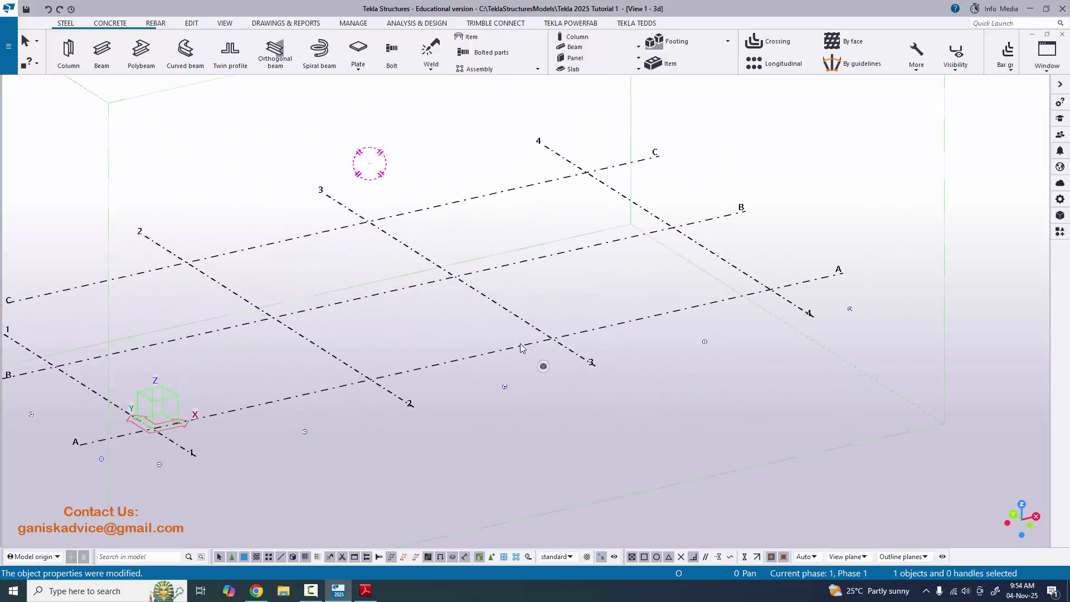
pyautogui.rightClick(535, 349)
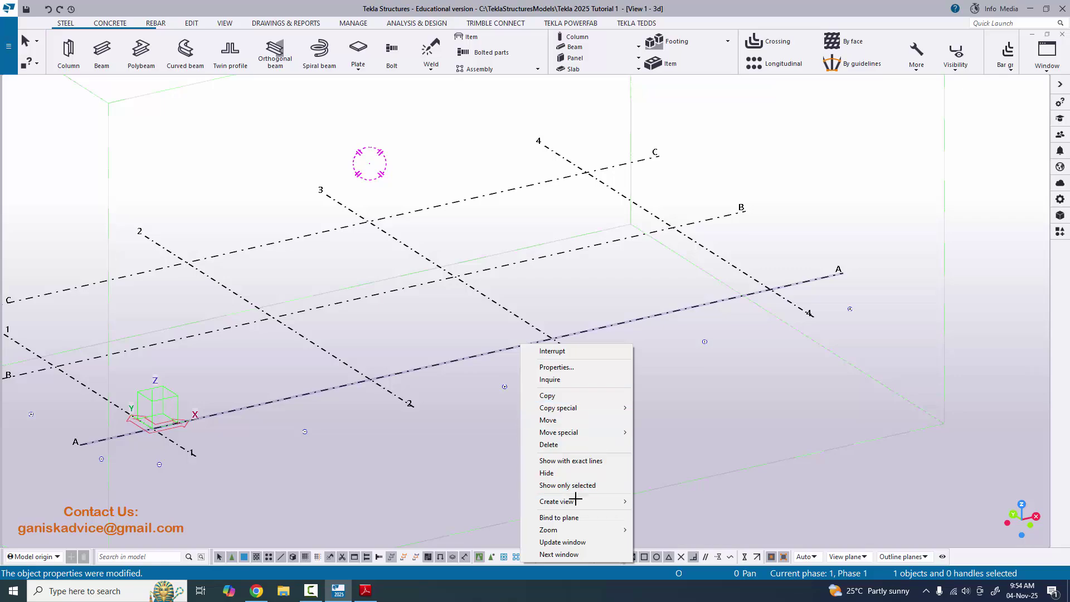
pyautogui.moveTo(575, 502)
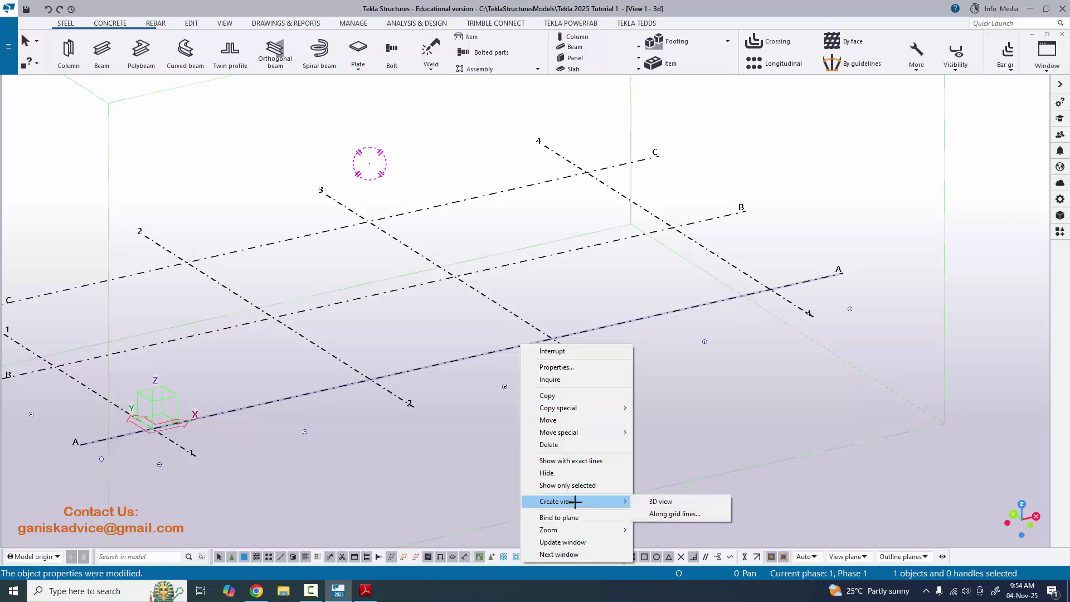
pyautogui.click(676, 512)
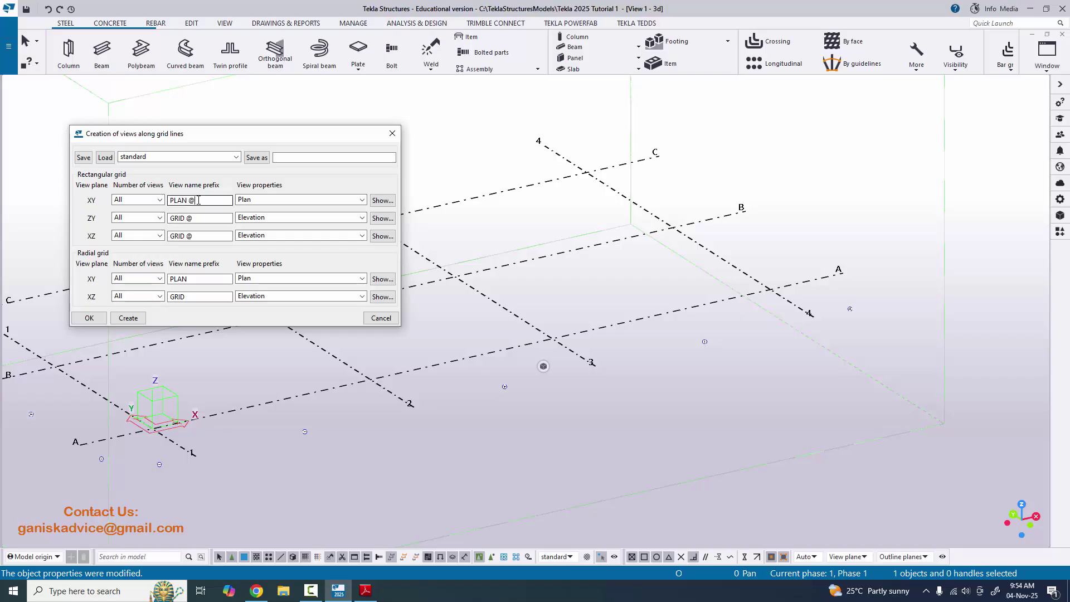
pyautogui.click(178, 218)
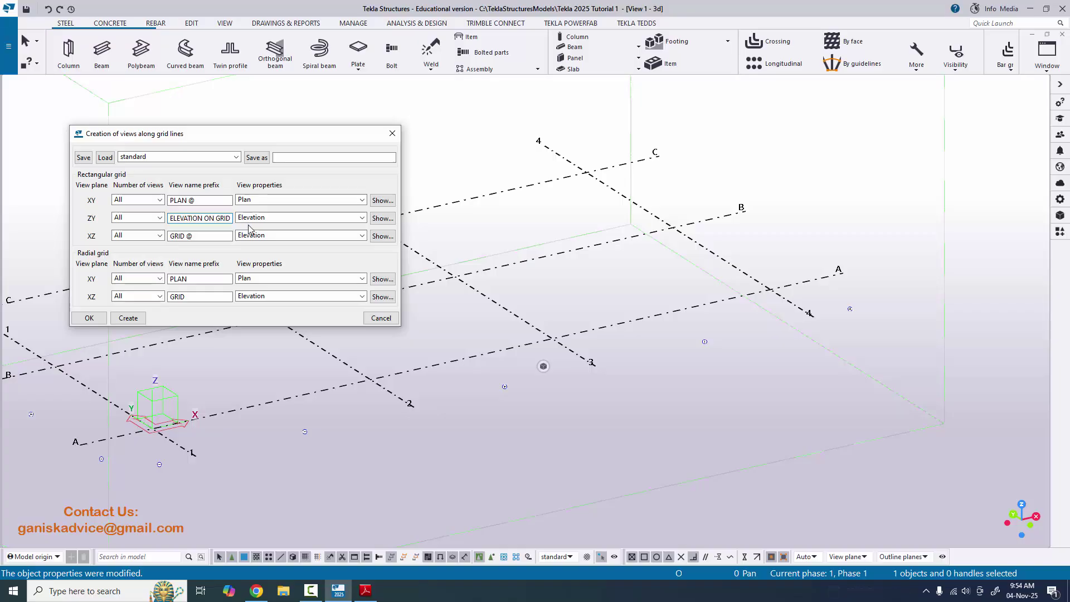
pyautogui.click(171, 236)
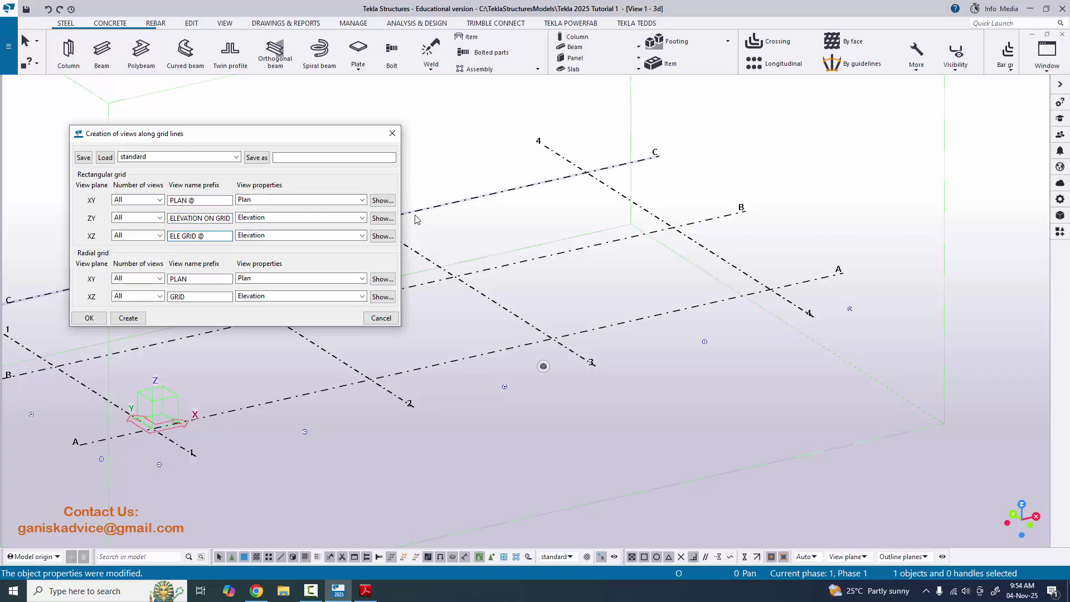
pyautogui.write('ELEVATION ON')
# - Create the PLAN and ELEVATION ON GRID views and close the dialogs
pyautogui.click(129, 318)
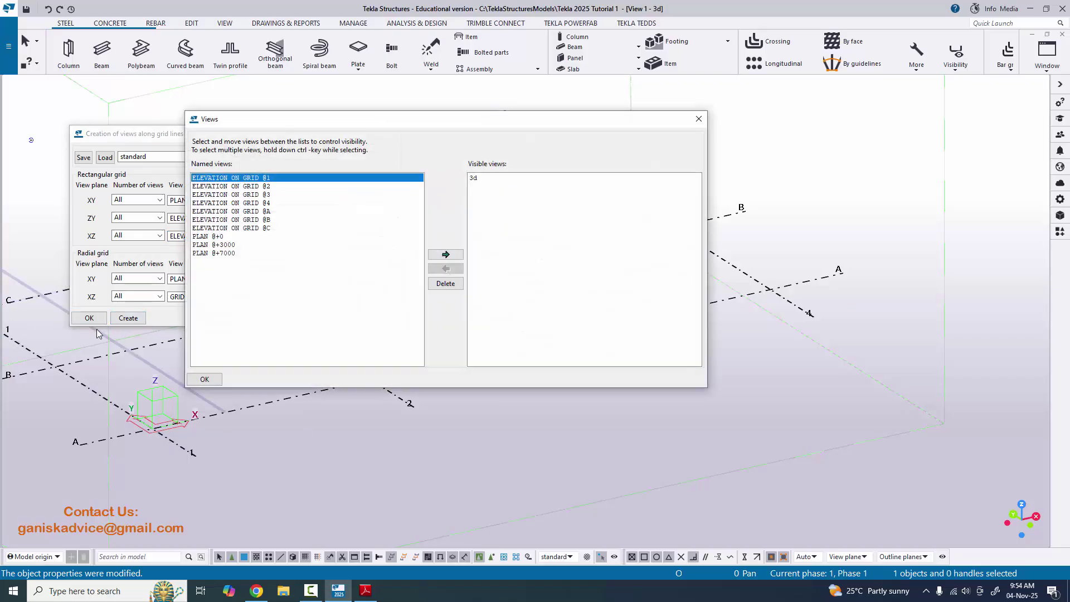
pyautogui.click(206, 379)
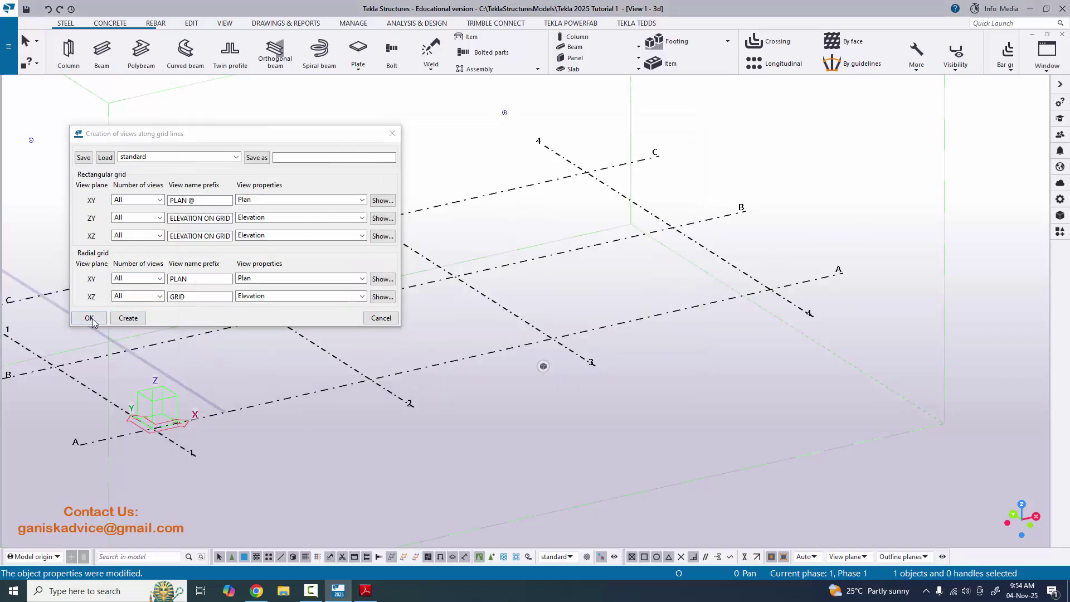
pyautogui.click(90, 318)
pyautogui.scroll(-3, 420, 327)
pyautogui.rightClick(734, 192)
pyautogui.press('Escape')
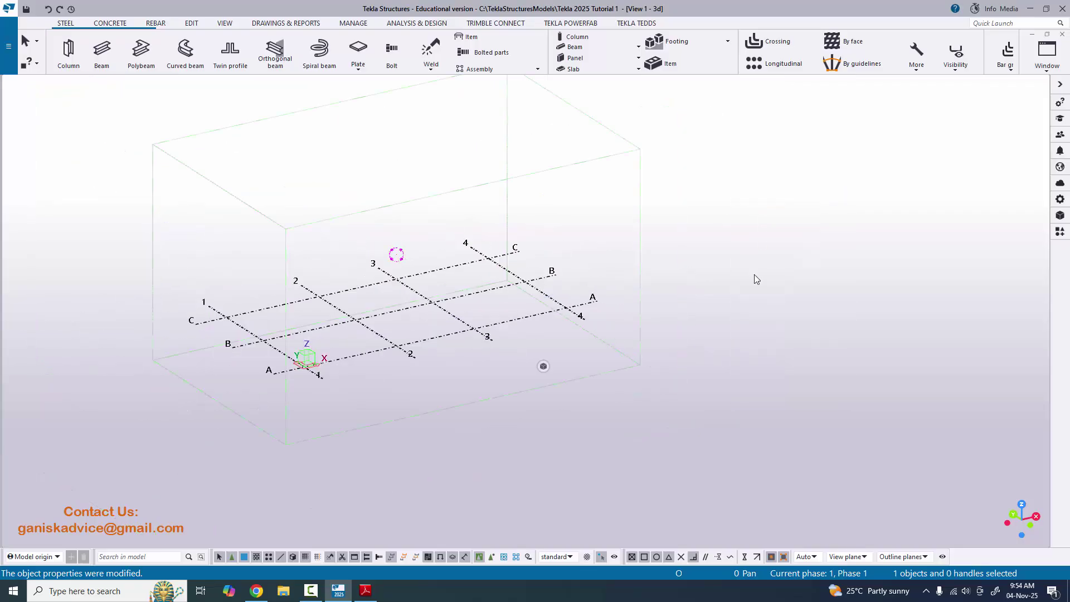
pyautogui.scroll(-5, 754, 279)
pyautogui.scroll(5, 725, 331)
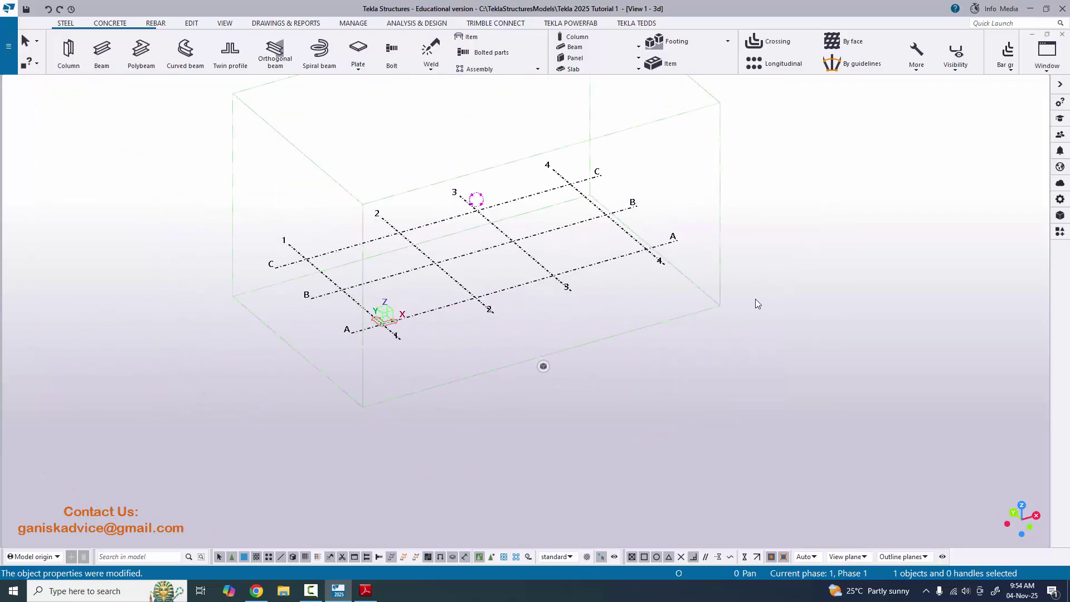
# - Move ELEVATION ON GRID @1 to Visible views after checking the PDF grid drawing
pyautogui.click(1038, 52)
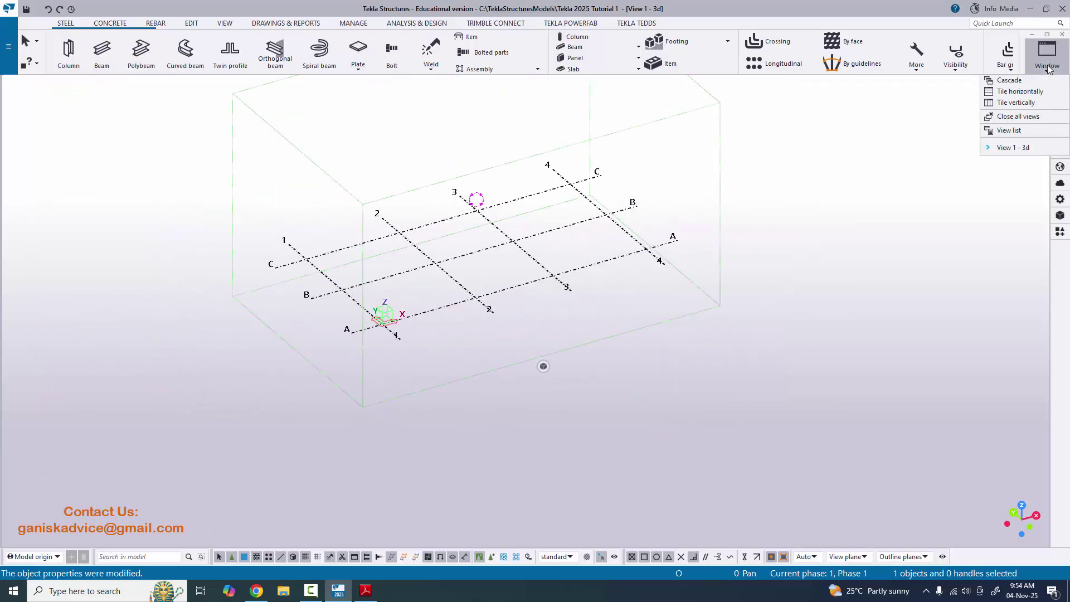
pyautogui.click(1020, 133)
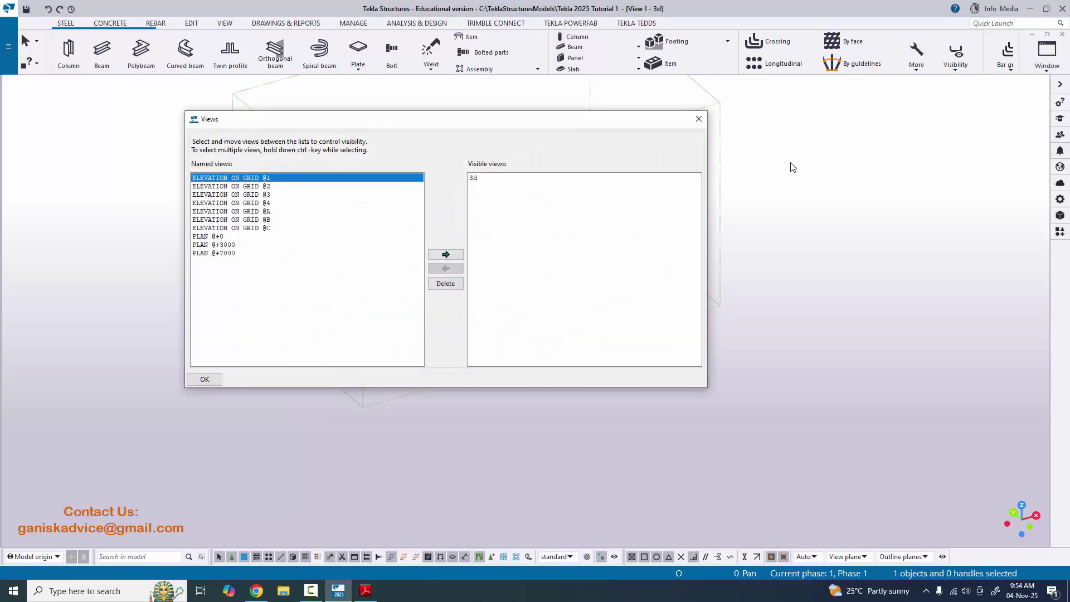
pyautogui.click(699, 119)
pyautogui.moveTo(802, 291); pyautogui.dragTo(790, 319, button='middle')
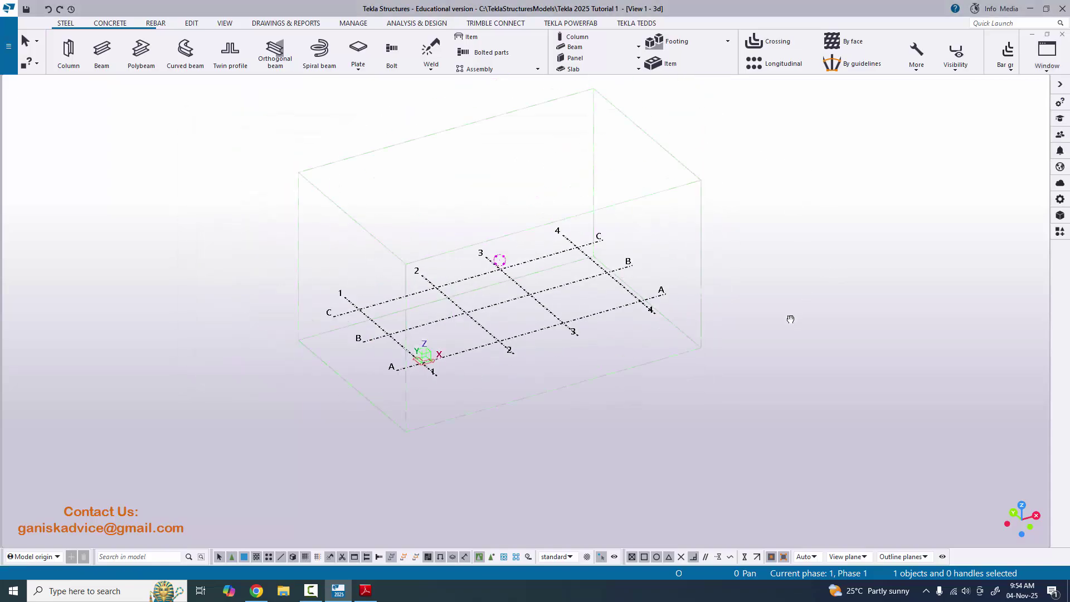
pyautogui.hotkey('ctrl', 'i')
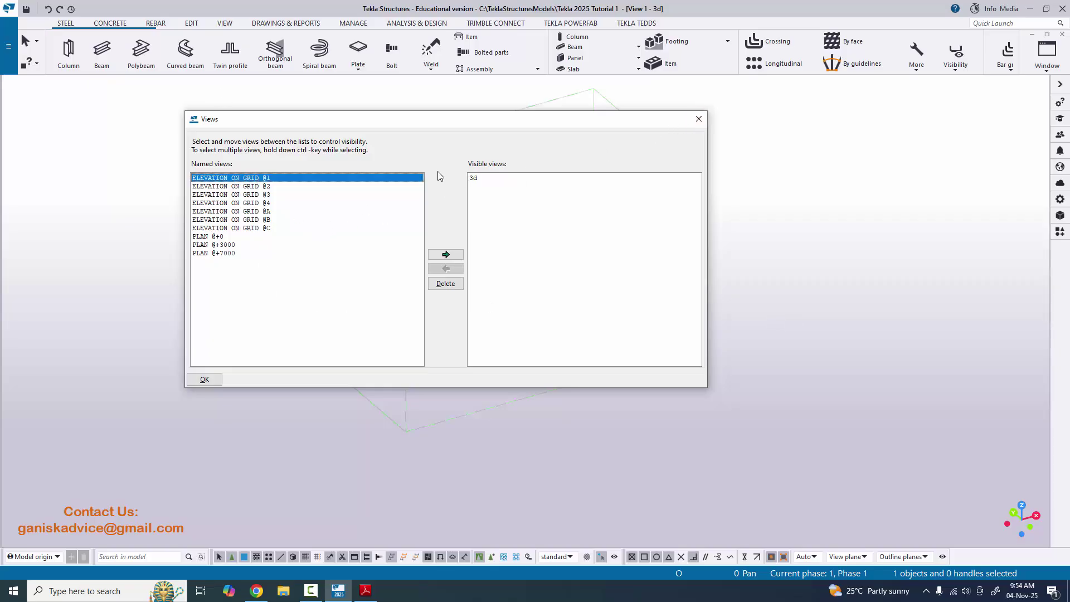
pyautogui.click(368, 591)
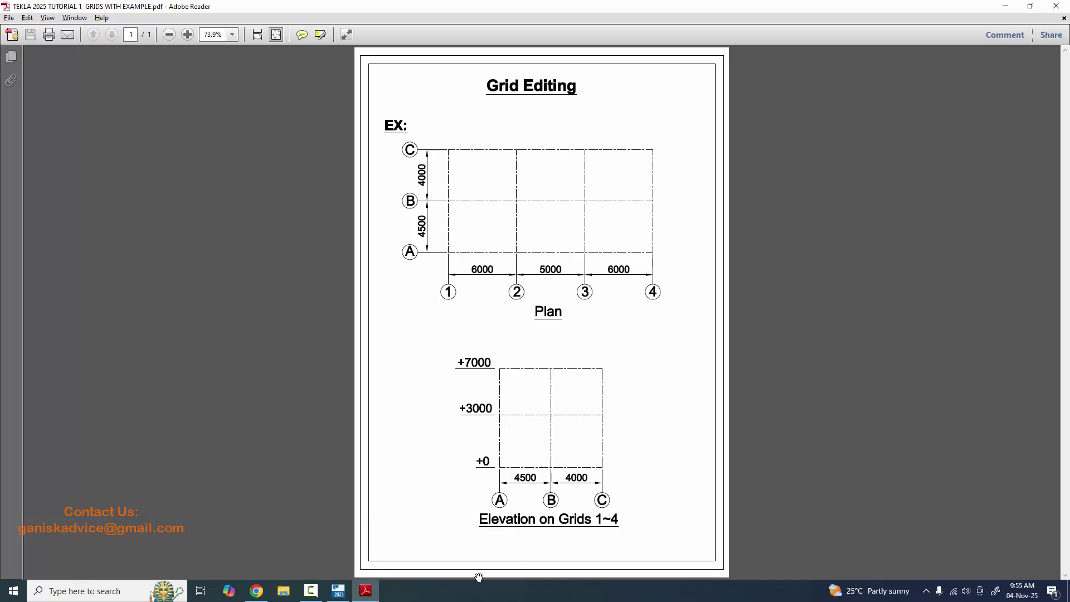
pyautogui.click(338, 590)
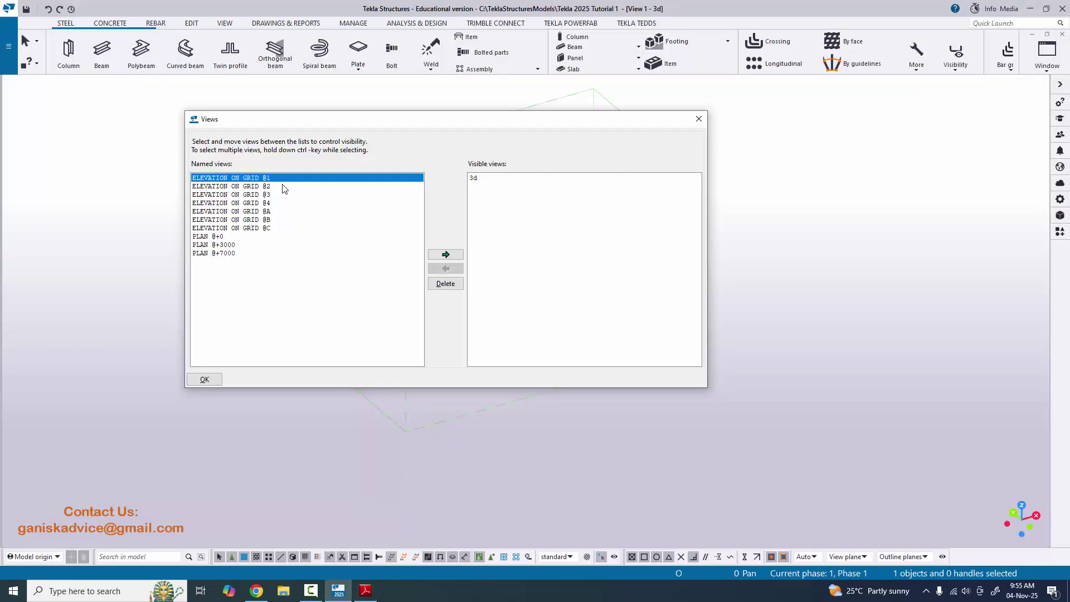
pyautogui.click(445, 255)
pyautogui.click(699, 120)
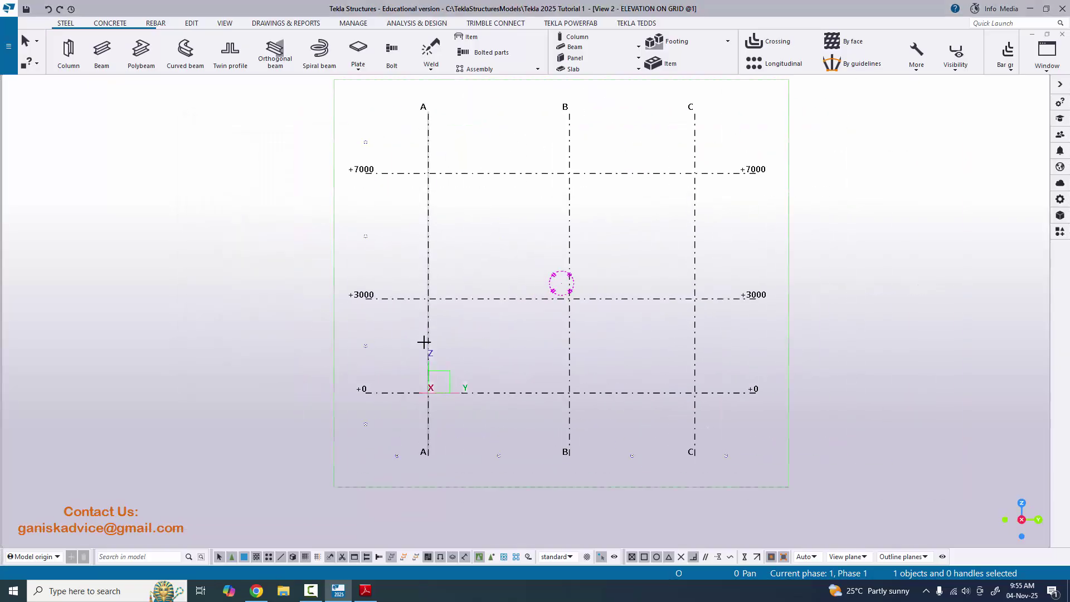
# - Compare elevation levels with the PDF, then return to View 1 - 3d and rotate it
pyautogui.hotkey('alt', 'Tab')
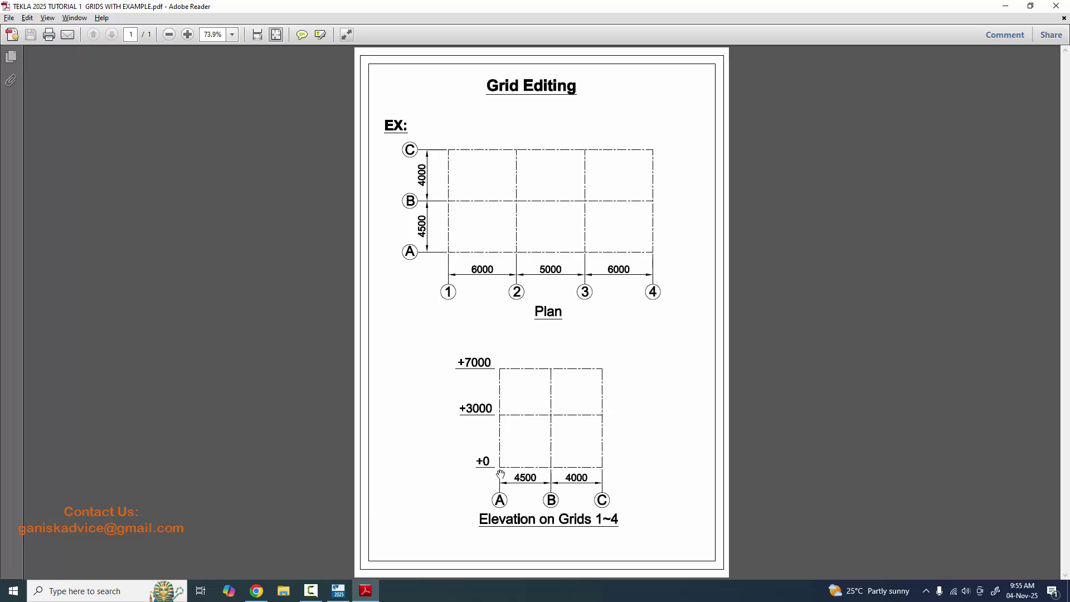
pyautogui.hotkey('alt', 'Tab')
pyautogui.hotkey('alt', 'Tab')
pyautogui.hotkey('alt', 'Tab')
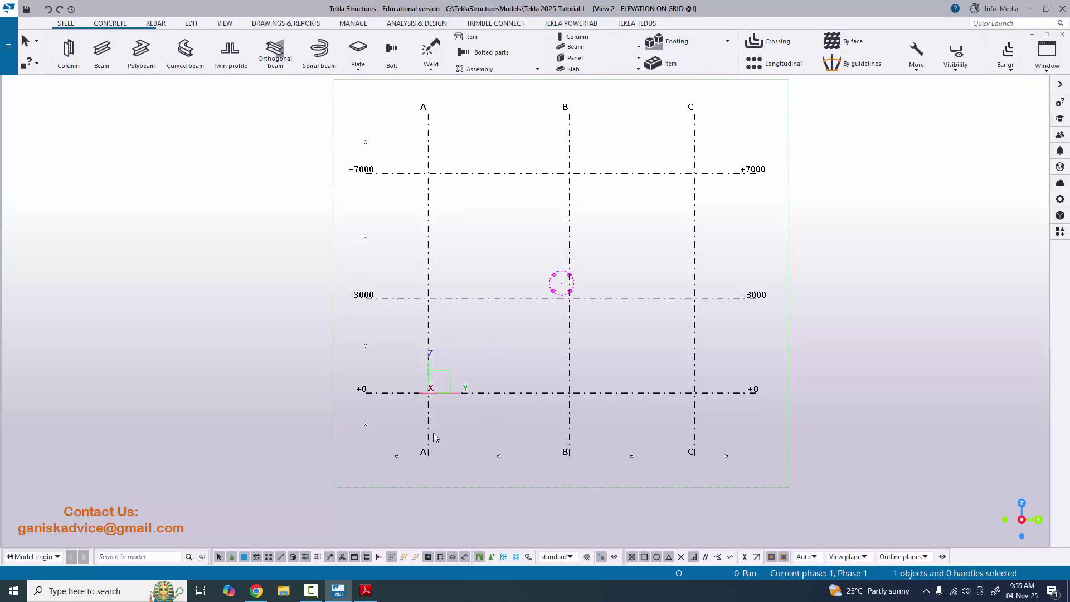
pyautogui.hotkey('alt', 'Tab')
pyautogui.hotkey('alt', 'Tab')
pyautogui.hotkey('alt', 'Tab')
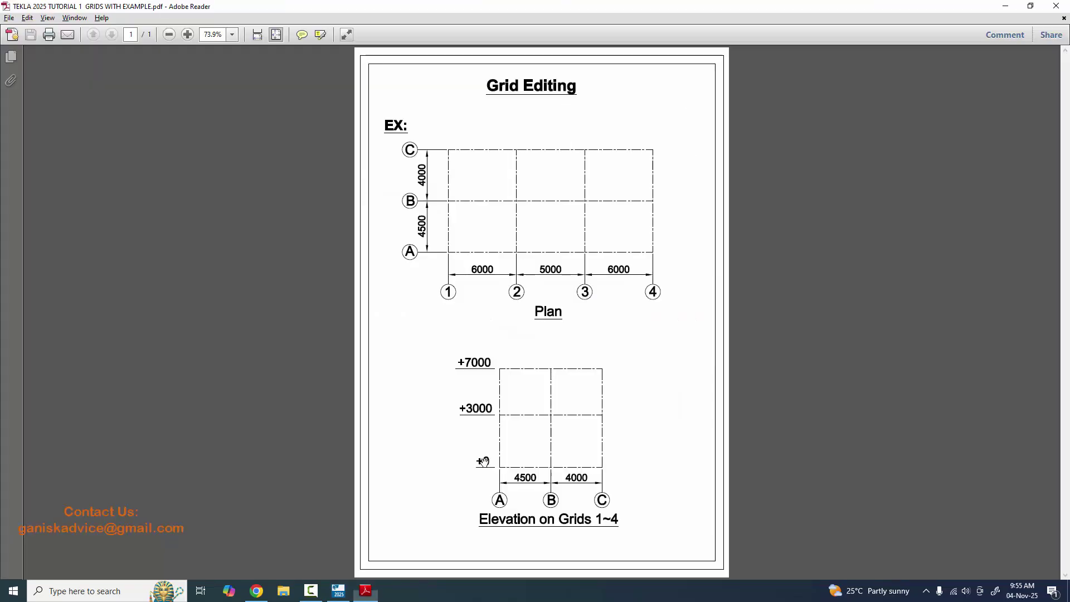
pyautogui.hotkey('alt', 'Tab')
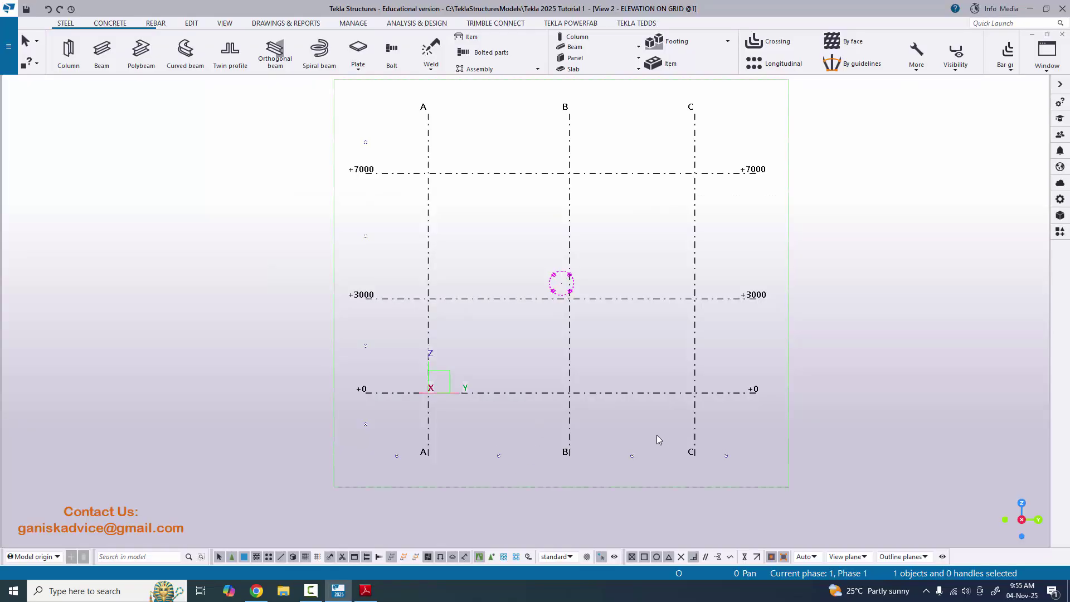
pyautogui.click(1047, 53)
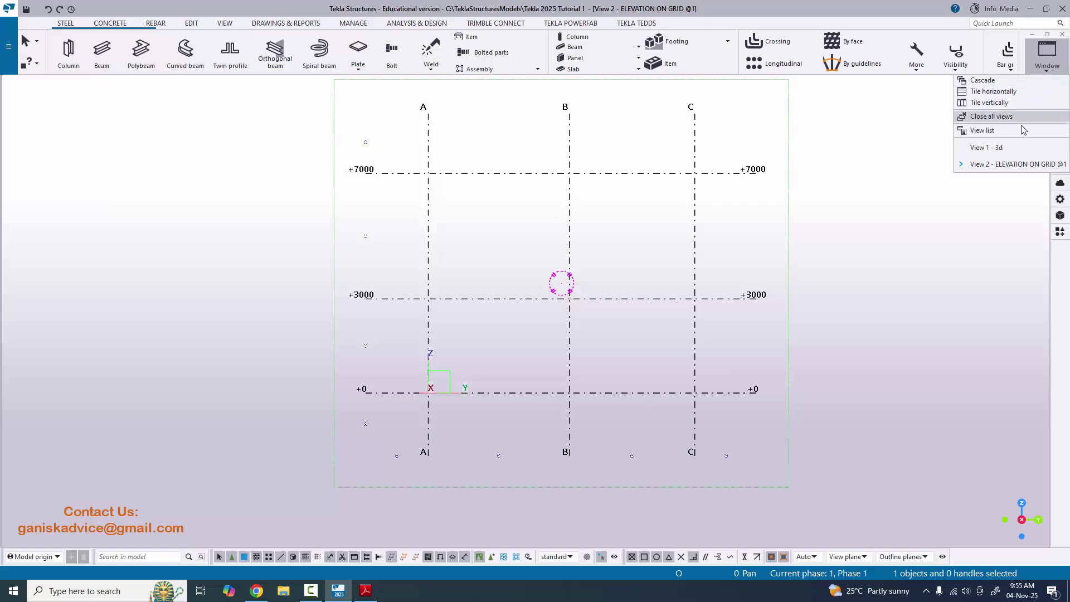
pyautogui.click(986, 148)
pyautogui.keyDown('ctrl'); pyautogui.moveTo(536, 344); pyautogui.dragTo(471, 369, button='middle'); pyautogui.keyUp('ctrl')
# - Make PLAN @+0 visible in its own window from the Views dialog
pyautogui.click(1047, 53)
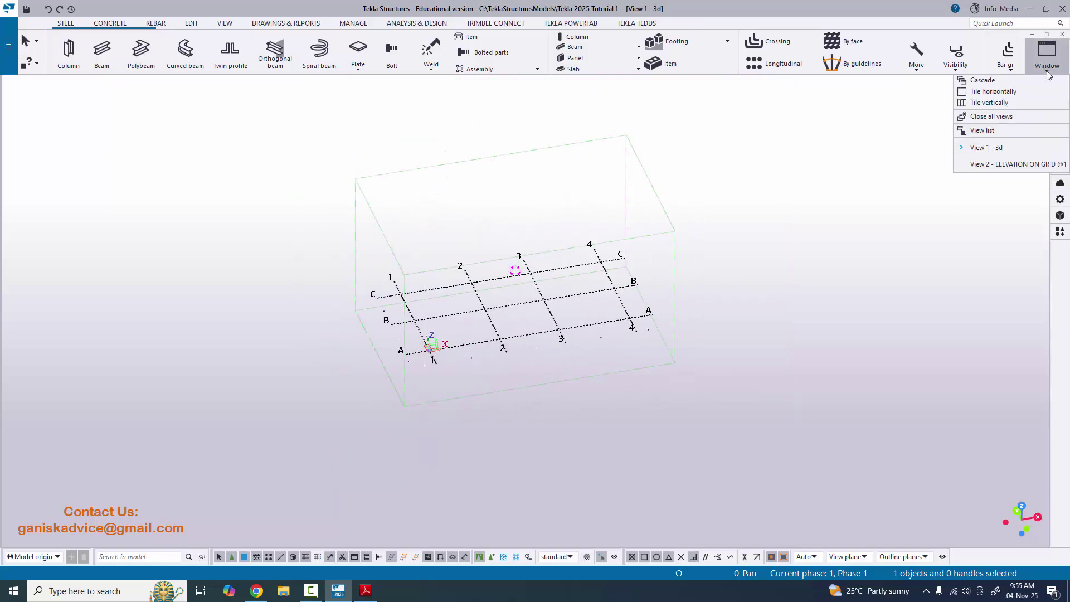
pyautogui.click(1004, 132)
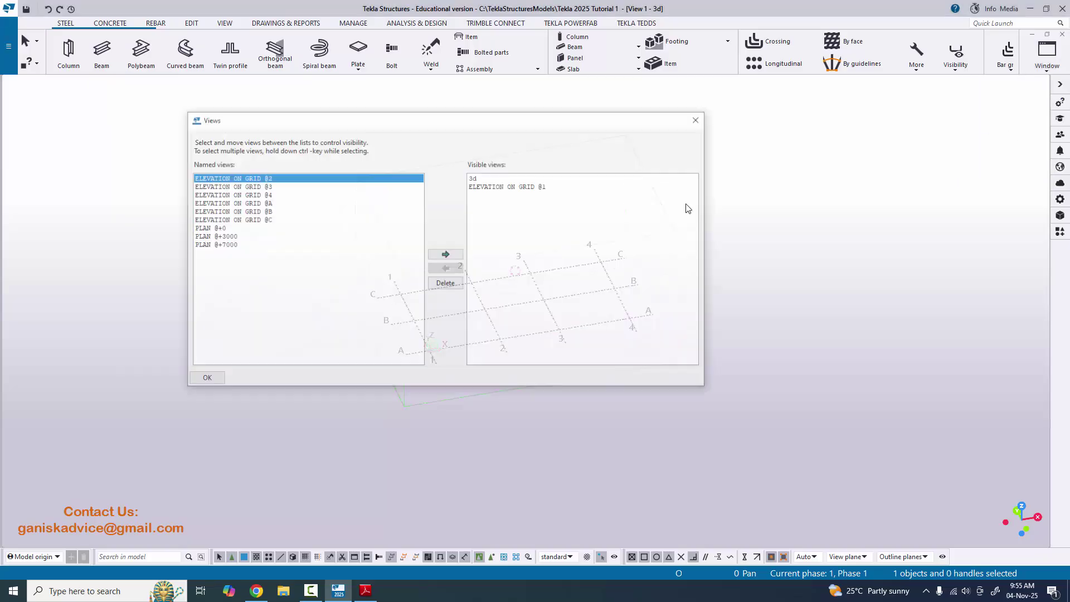
pyautogui.click(207, 228)
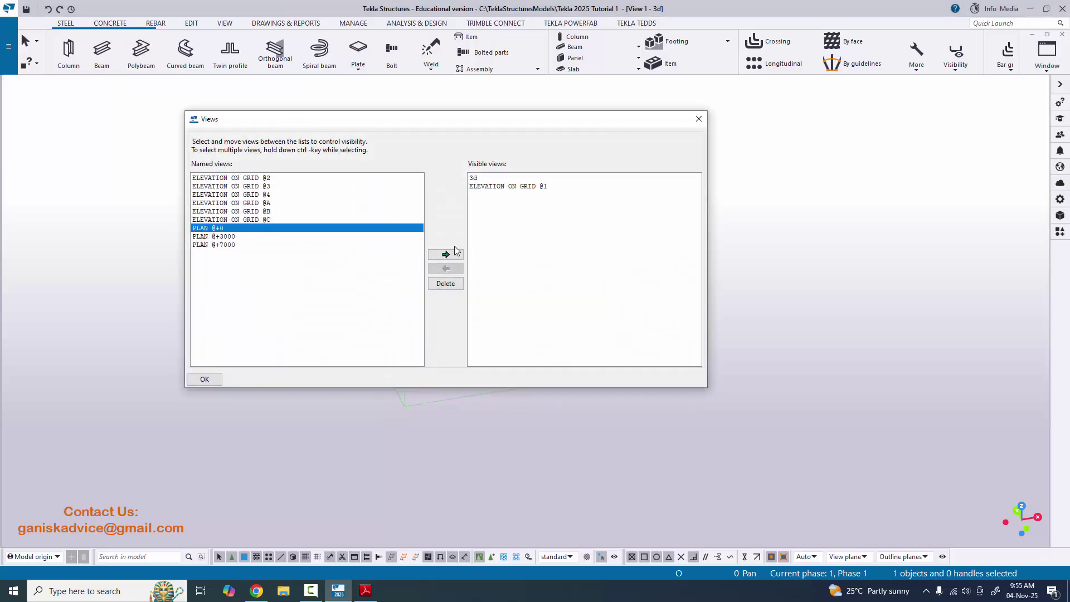
pyautogui.click(446, 254)
pyautogui.click(698, 119)
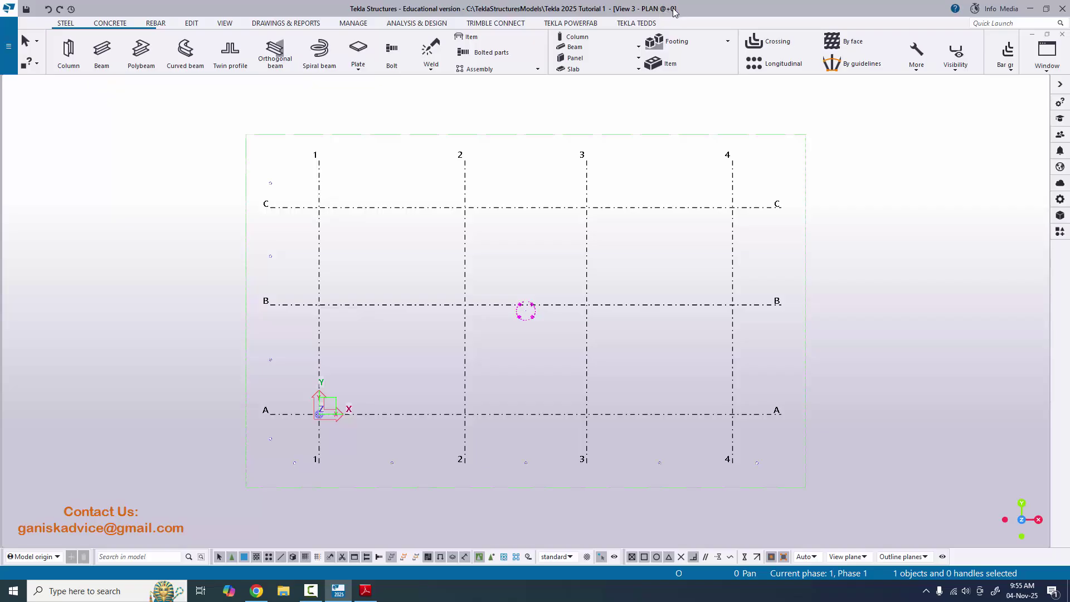
# - Switch between the ELEVATION ON GRID @1 and PLAN @+0 windows and centre the plan grid
pyautogui.click(1047, 53)
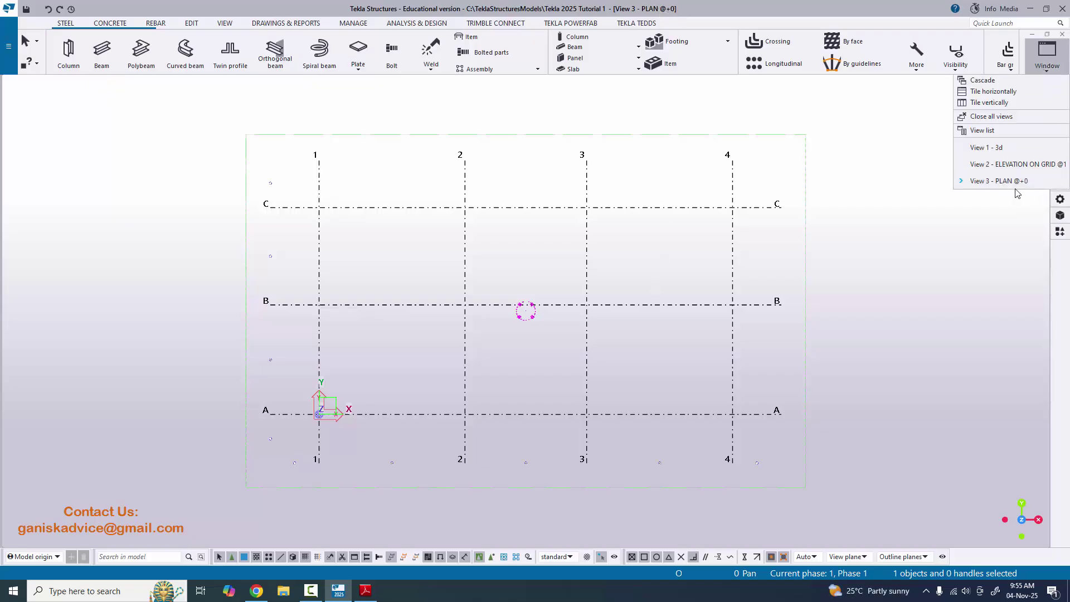
pyautogui.click(1023, 164)
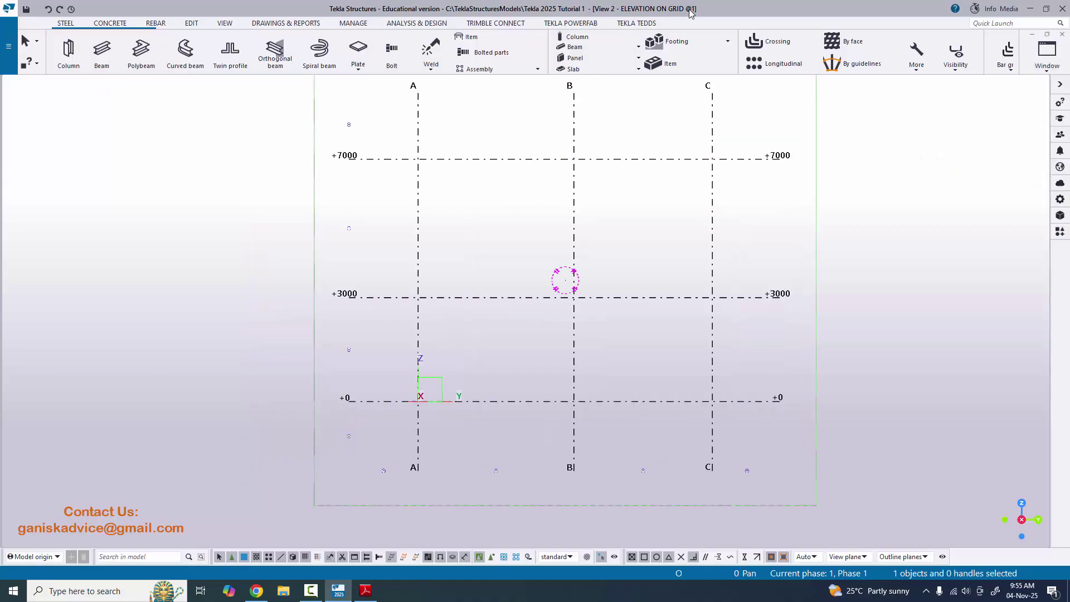
pyautogui.scroll(-3, 453, 322)
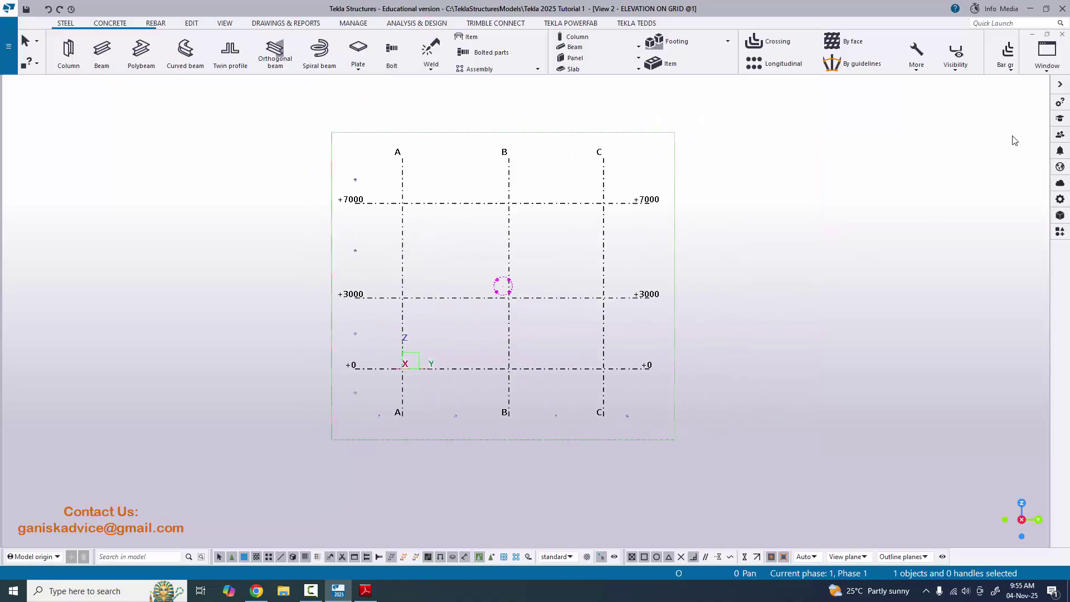
pyautogui.click(1041, 66)
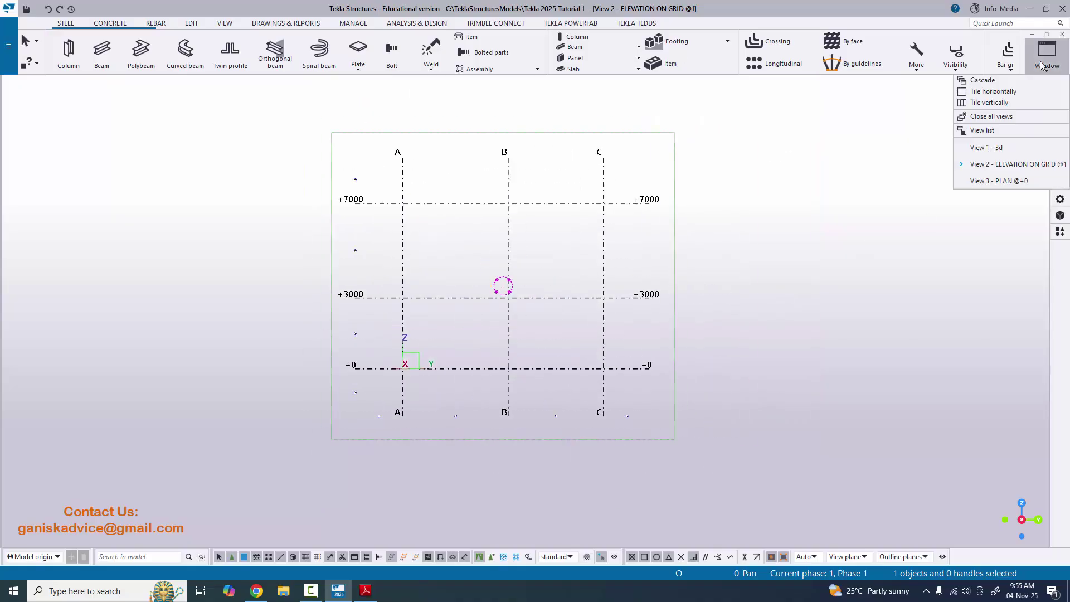
pyautogui.click(998, 180)
pyautogui.scroll(-3, 426, 406)
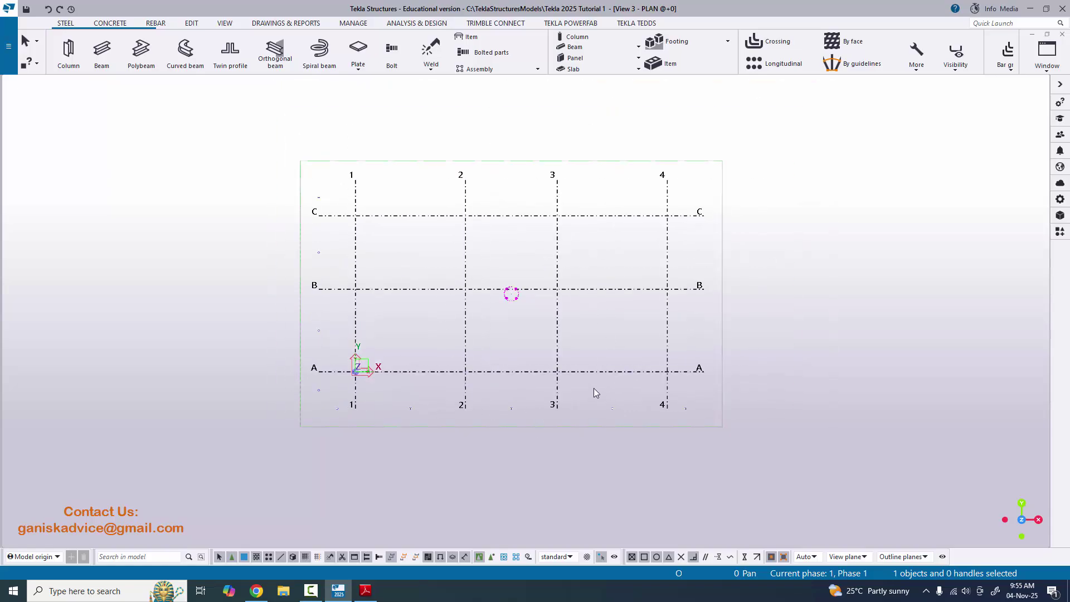
pyautogui.moveTo(567, 390); pyautogui.dragTo(546, 403, button='middle')
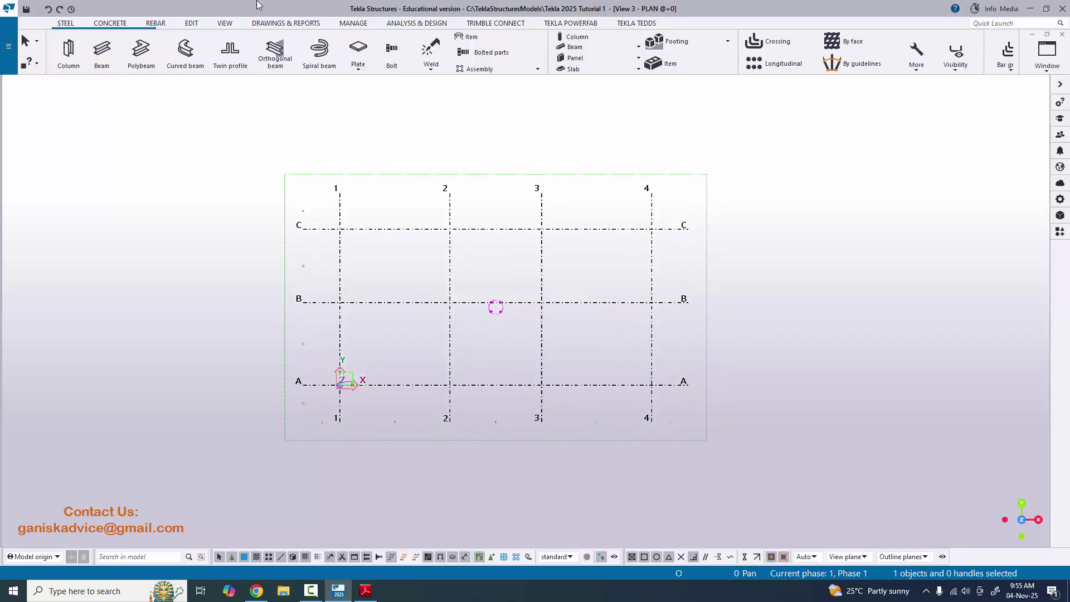
# - Measure the 6000 horizontal distance between grids 1 and 2, placed below line A
pyautogui.click(192, 23)
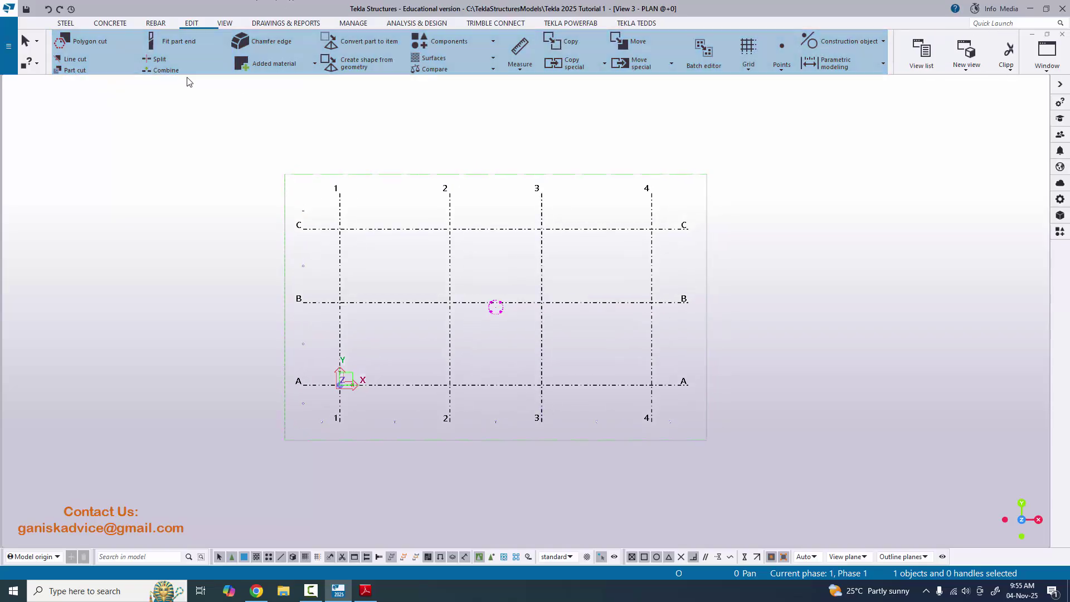
pyautogui.click(520, 66)
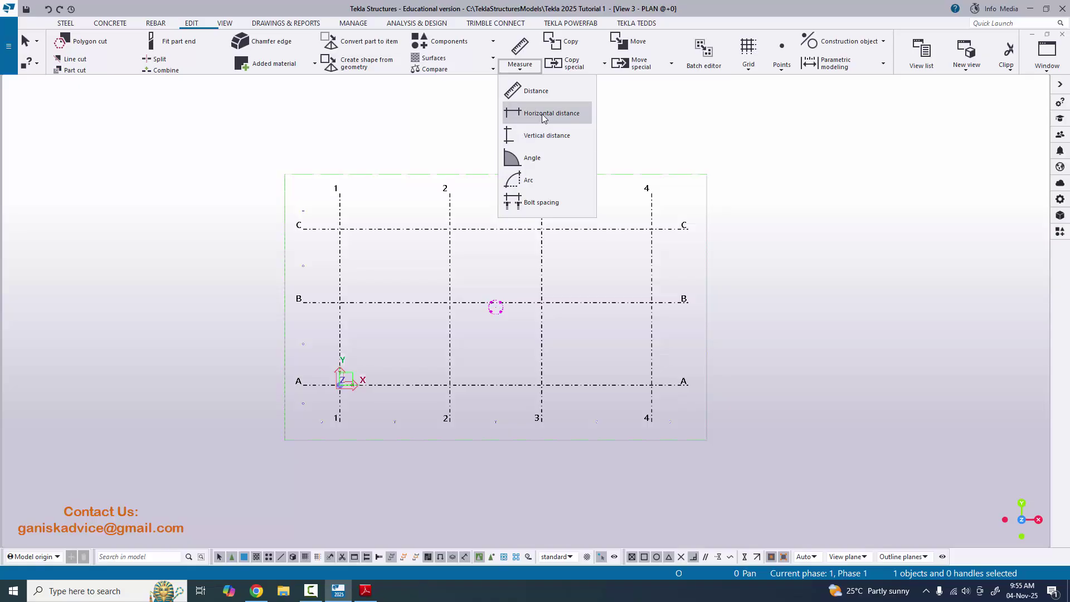
pyautogui.click(543, 113)
pyautogui.scroll(2, 480, 258)
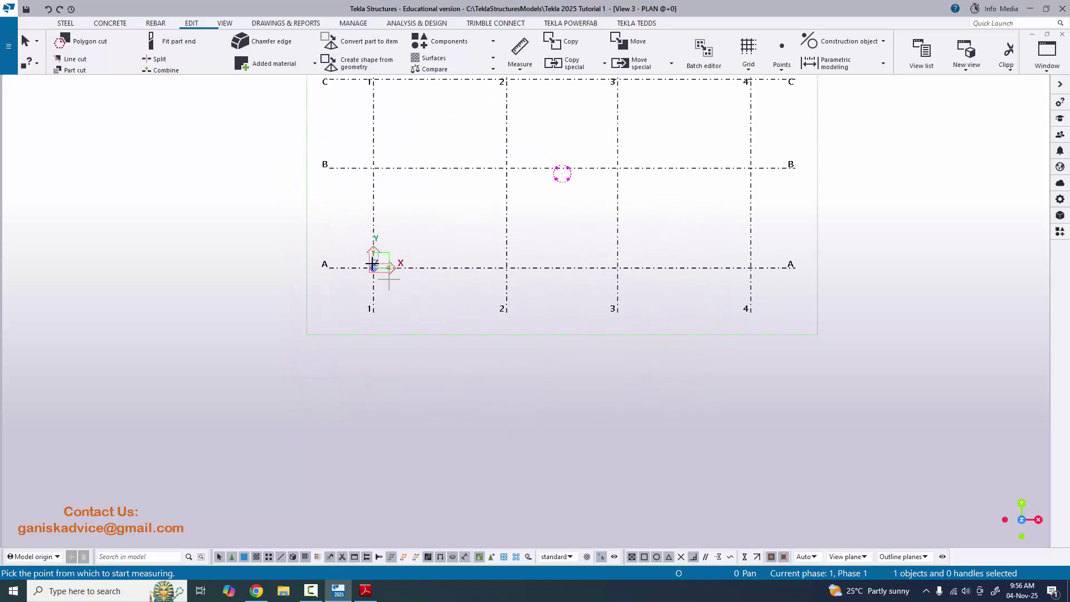
pyautogui.scroll(3, 372, 264)
pyautogui.click(404, 266)
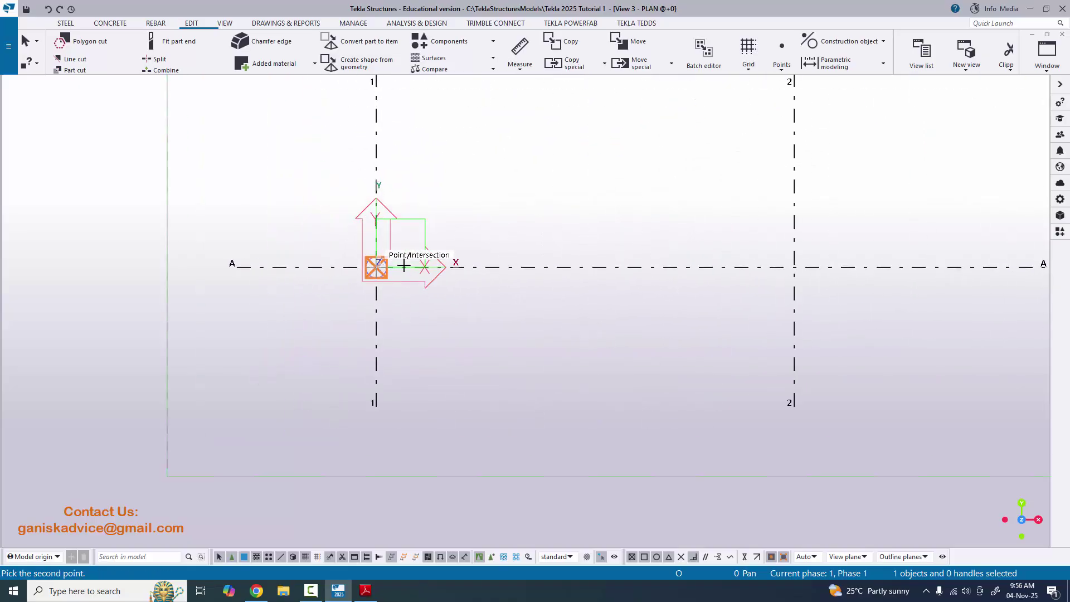
pyautogui.scroll(-1, 502, 268)
pyautogui.scroll(1, 613, 268)
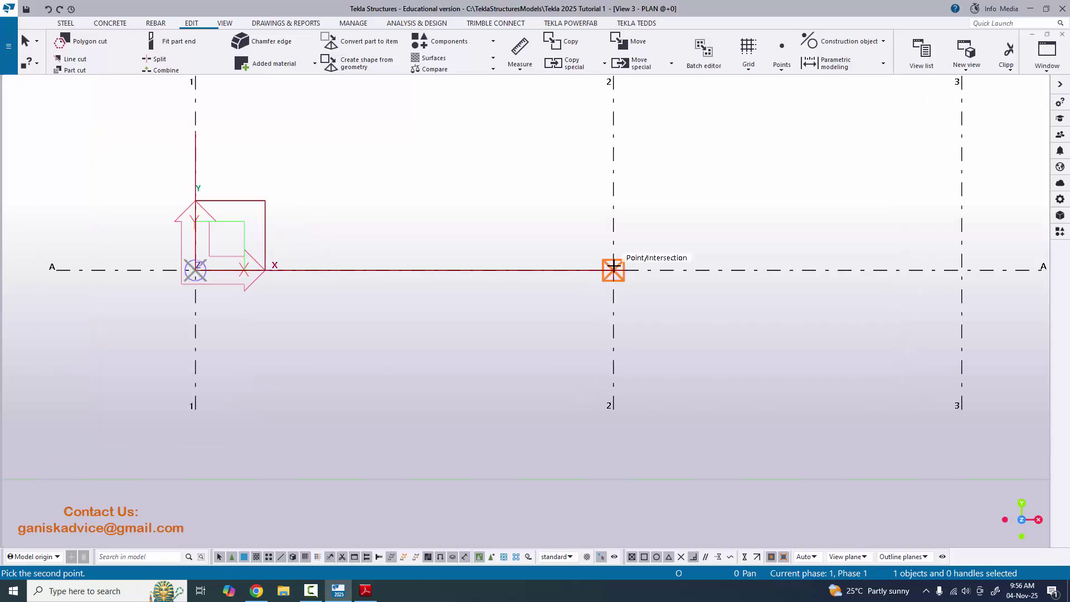
pyautogui.click(613, 270)
pyautogui.scroll(-2, 586, 306)
pyautogui.click(477, 341)
pyautogui.scroll(2, 502, 347)
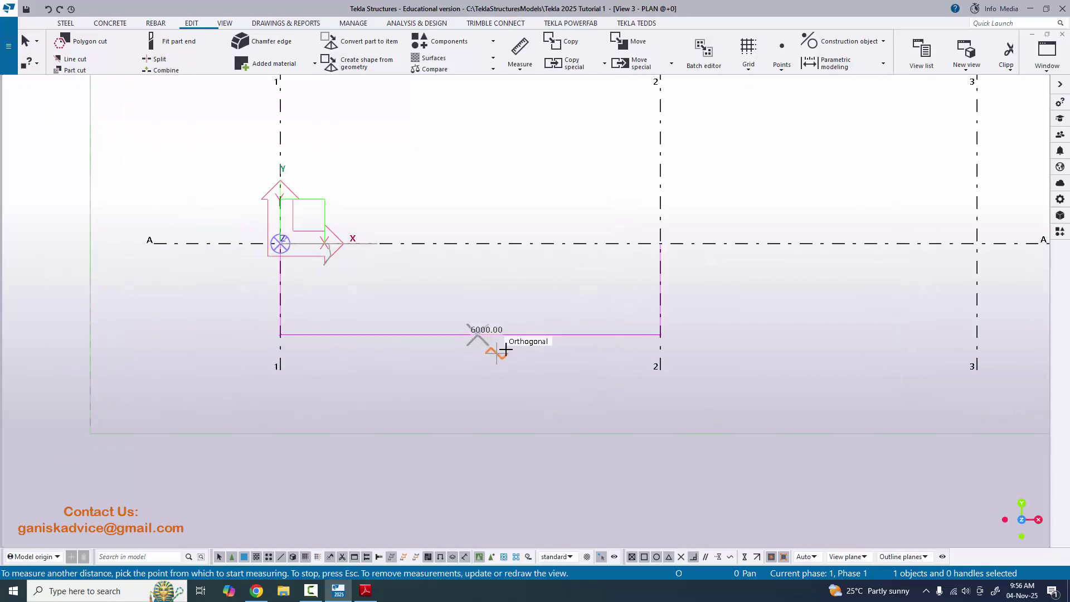
pyautogui.scroll(2, 499, 346)
pyautogui.scroll(-3, 490, 346)
# - Check the PDF, then measure 5000 (grids 2–3) and 6000 (grids 3–4) below line A
pyautogui.hotkey('alt', 'Tab')
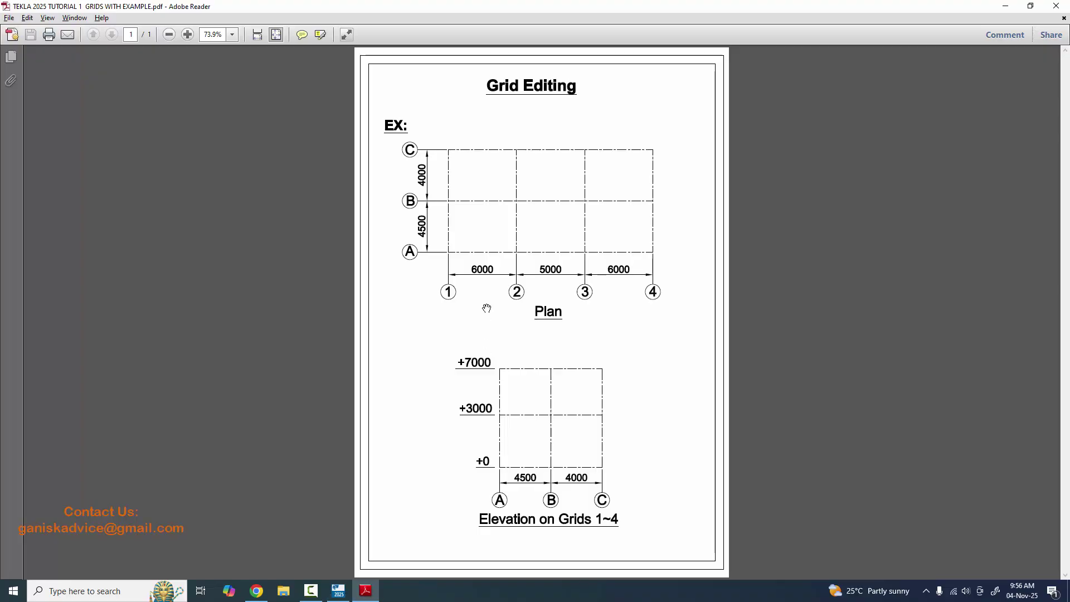
pyautogui.hotkey('alt', 'Tab')
pyautogui.scroll(-1, 437, 304)
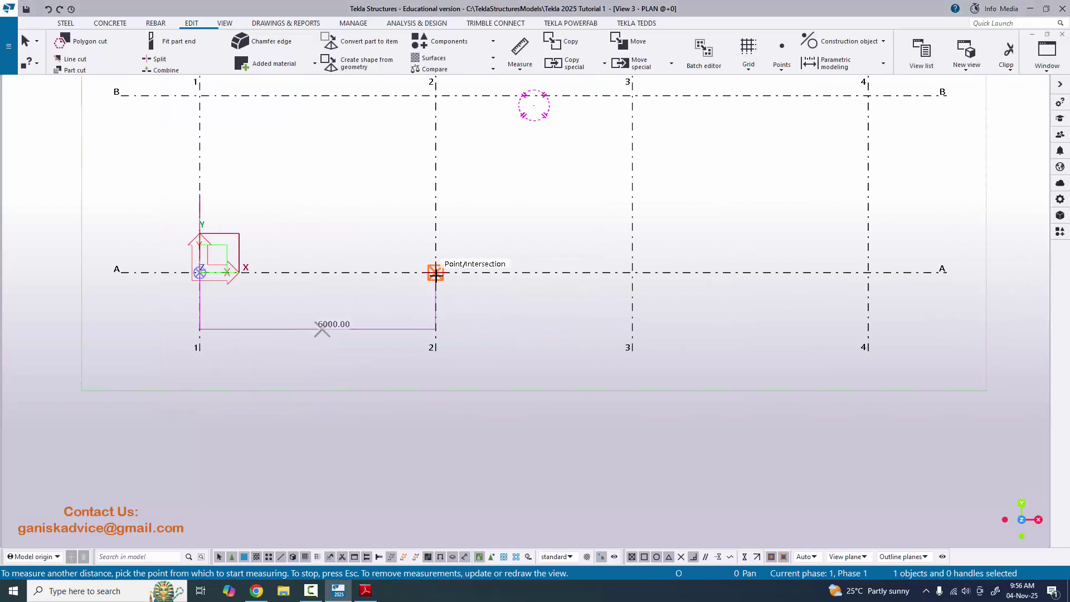
pyautogui.click(435, 272)
pyautogui.click(631, 272)
pyautogui.click(540, 316)
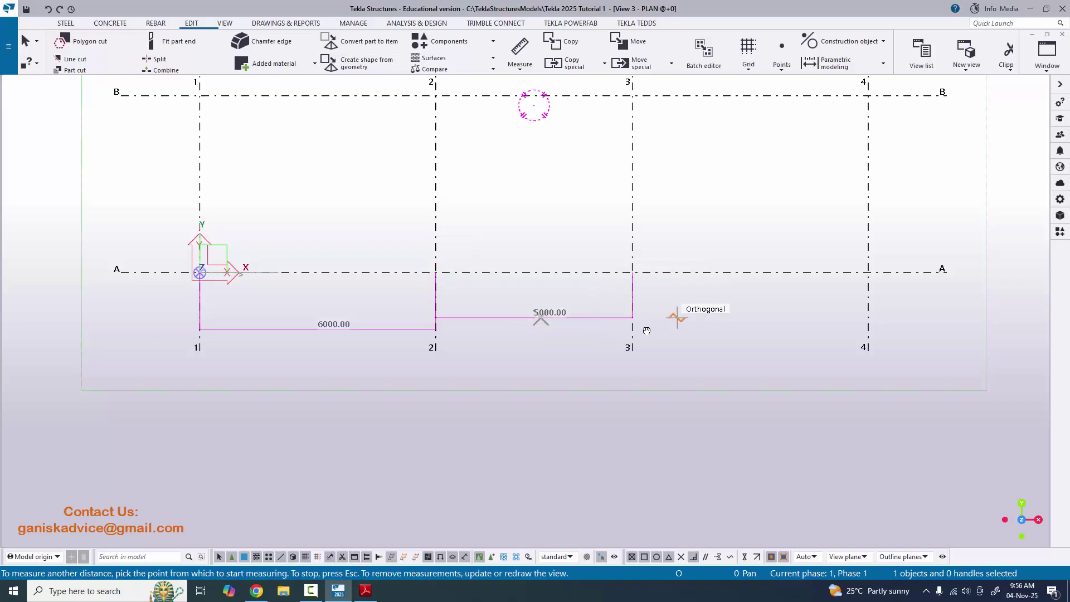
pyautogui.moveTo(633, 282); pyautogui.dragTo(519, 313, button='middle')
pyautogui.scroll(1, 520, 313)
pyautogui.click(519, 304)
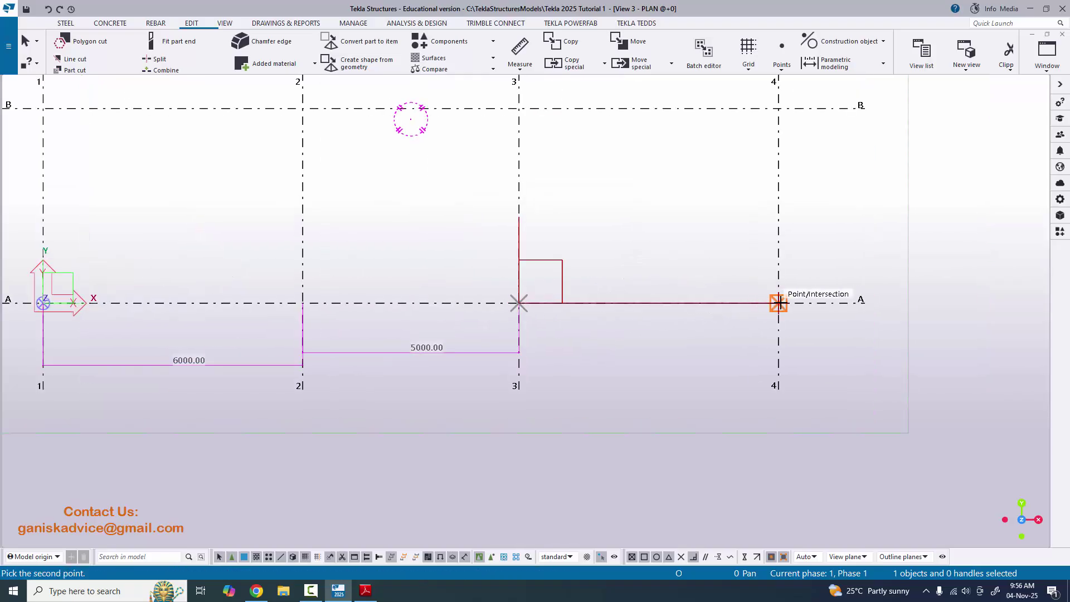
pyautogui.click(778, 303)
pyautogui.click(672, 360)
pyautogui.scroll(-4, 626, 335)
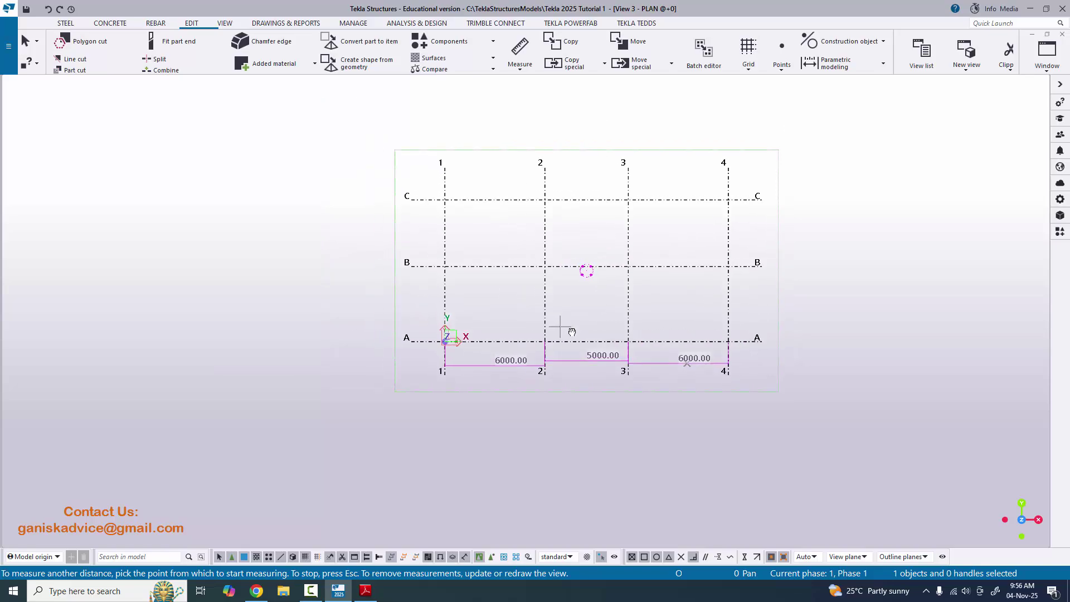
pyautogui.scroll(2, 449, 339)
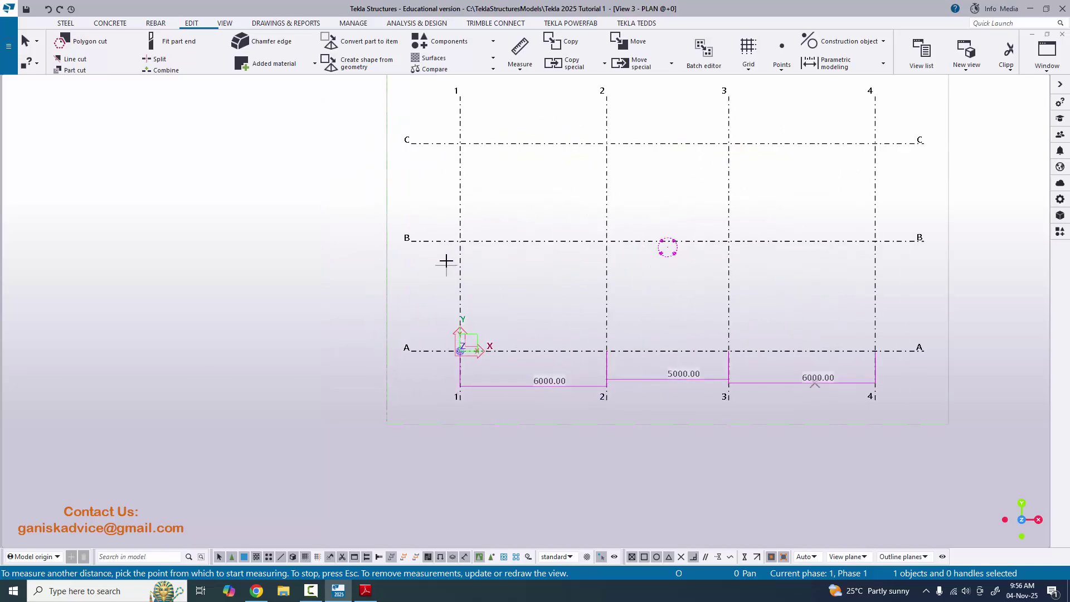
# - Measure vertical distances of 4500 (A–B) and 4000 (B–C) along grid 1, then end measuring
pyautogui.click(519, 68)
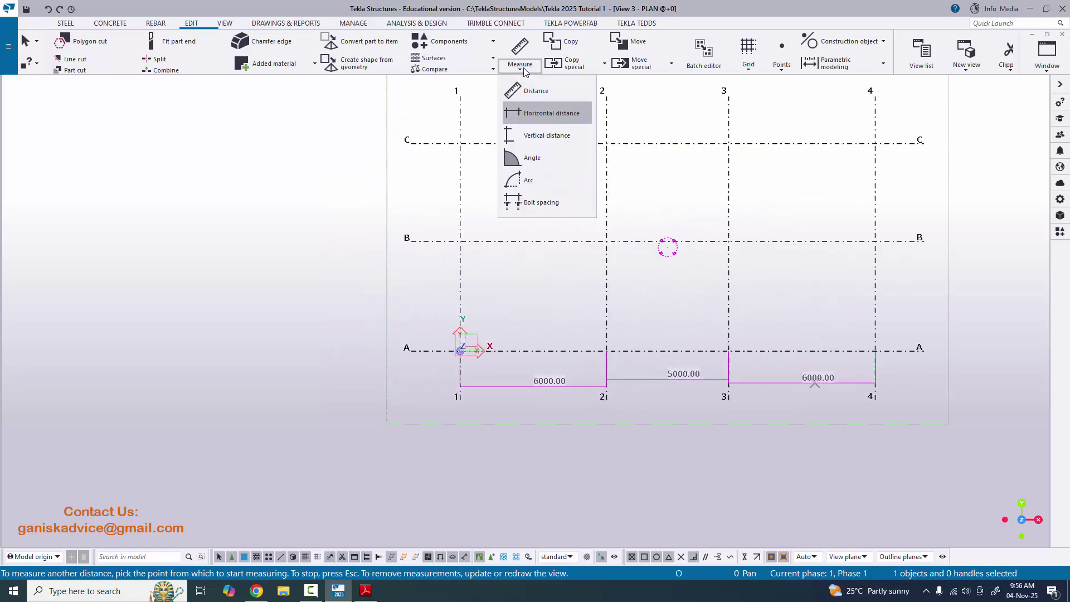
pyautogui.click(536, 137)
pyautogui.moveTo(460, 351); pyautogui.dragTo(469, 322, button='middle')
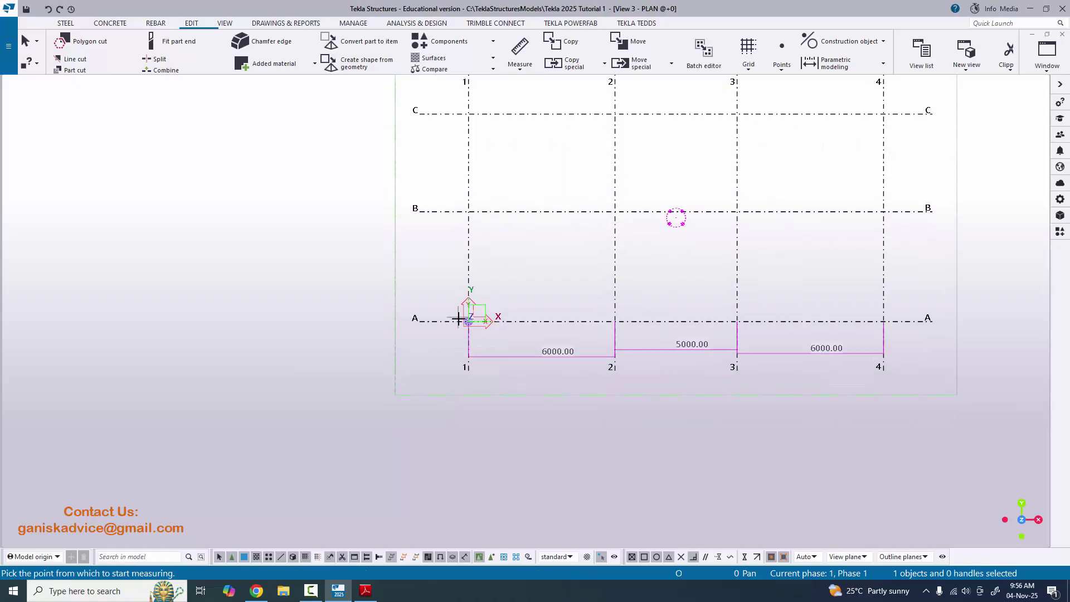
pyautogui.click(468, 322)
pyautogui.click(468, 211)
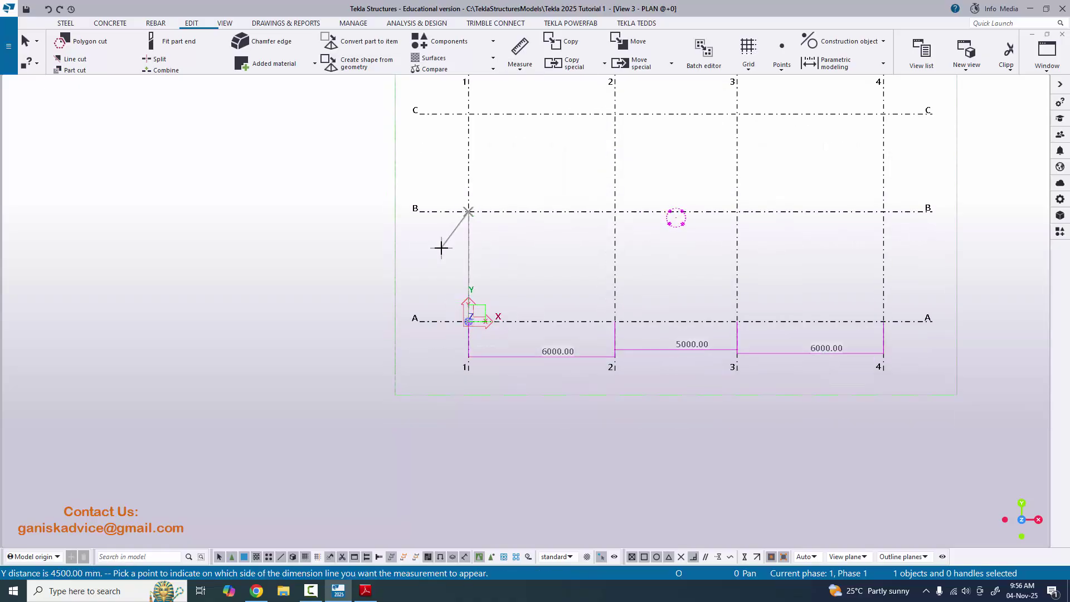
pyautogui.click(441, 248)
pyautogui.moveTo(505, 184); pyautogui.dragTo(503, 239, button='middle')
pyautogui.click(466, 266)
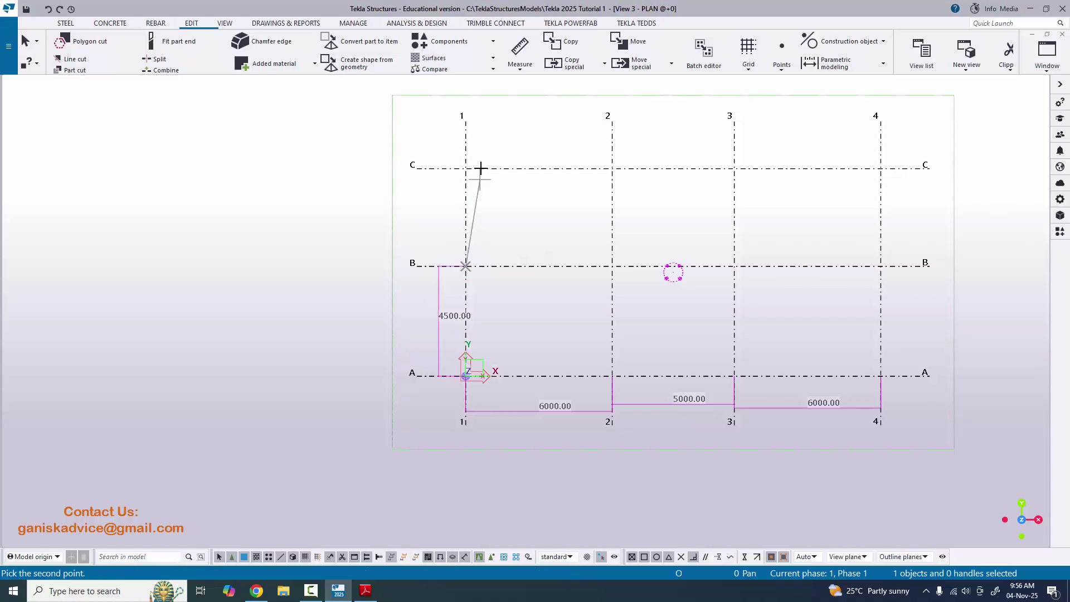
pyautogui.click(466, 168)
pyautogui.click(430, 208)
pyautogui.moveTo(530, 277); pyautogui.dragTo(467, 276, button='middle')
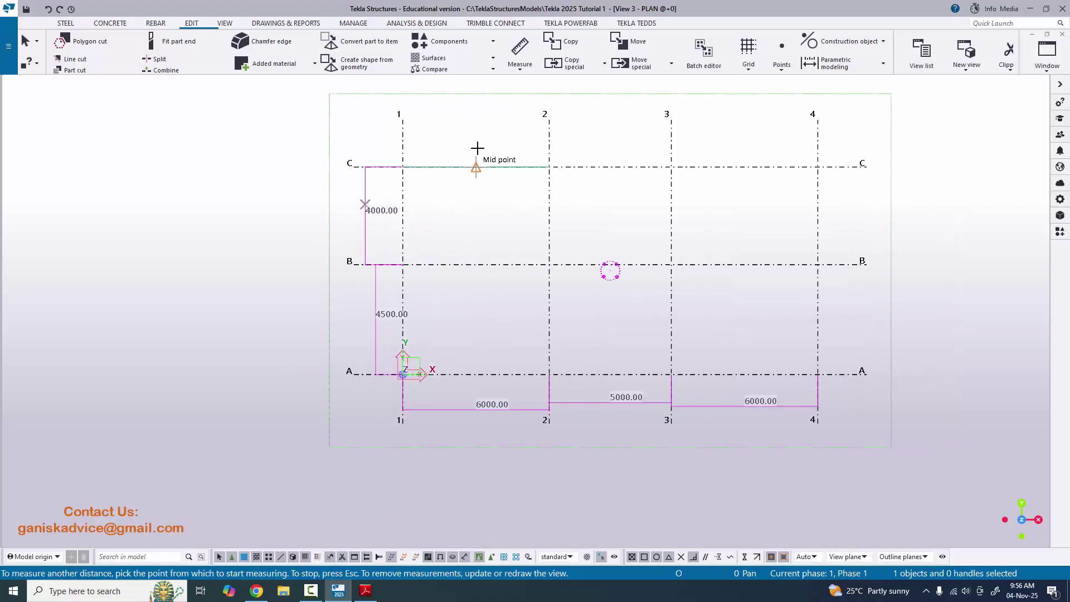
pyautogui.rightClick(481, 116)
pyautogui.click(511, 122)
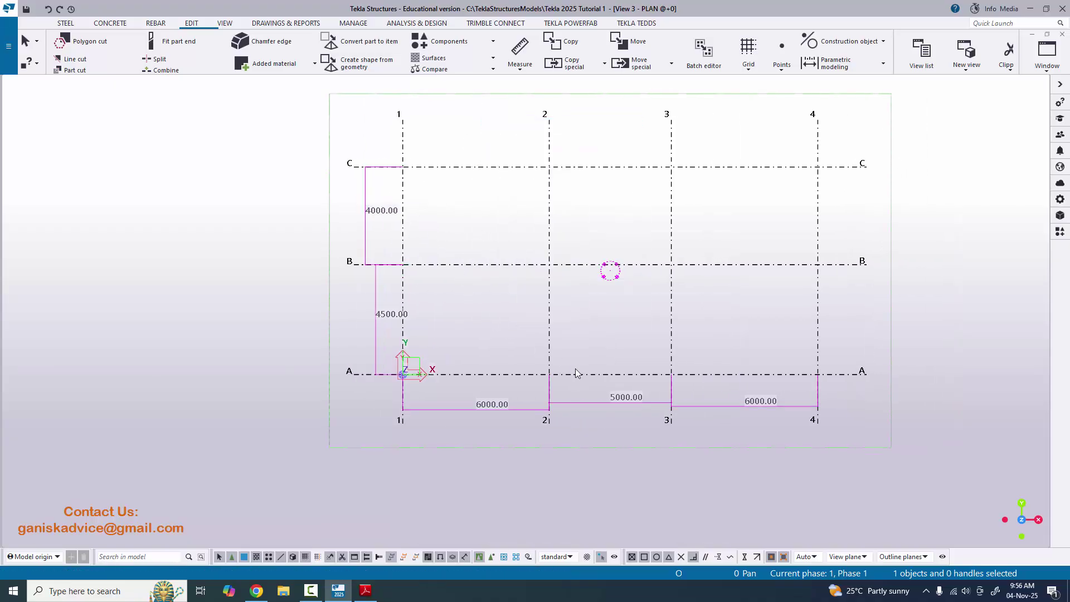
# - Recentre the plan and compare the measurements with the Grid Editing PDF
pyautogui.scroll(2, 496, 389)
pyautogui.moveTo(496, 389); pyautogui.dragTo(404, 309, button='middle')
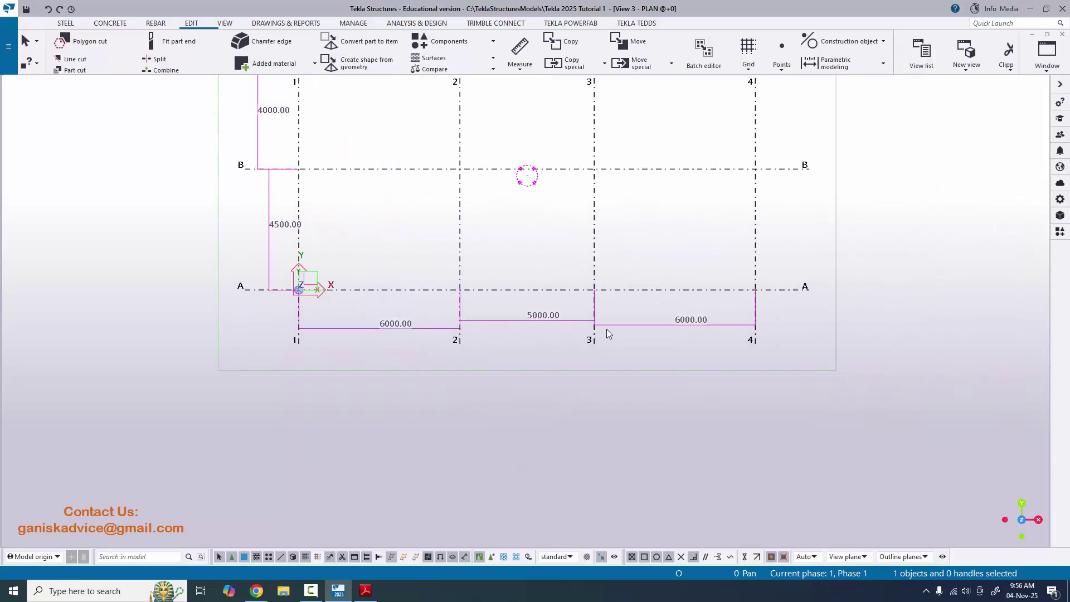
pyautogui.moveTo(675, 317); pyautogui.dragTo(647, 345, button='middle')
pyautogui.hotkey('alt', 'Tab')
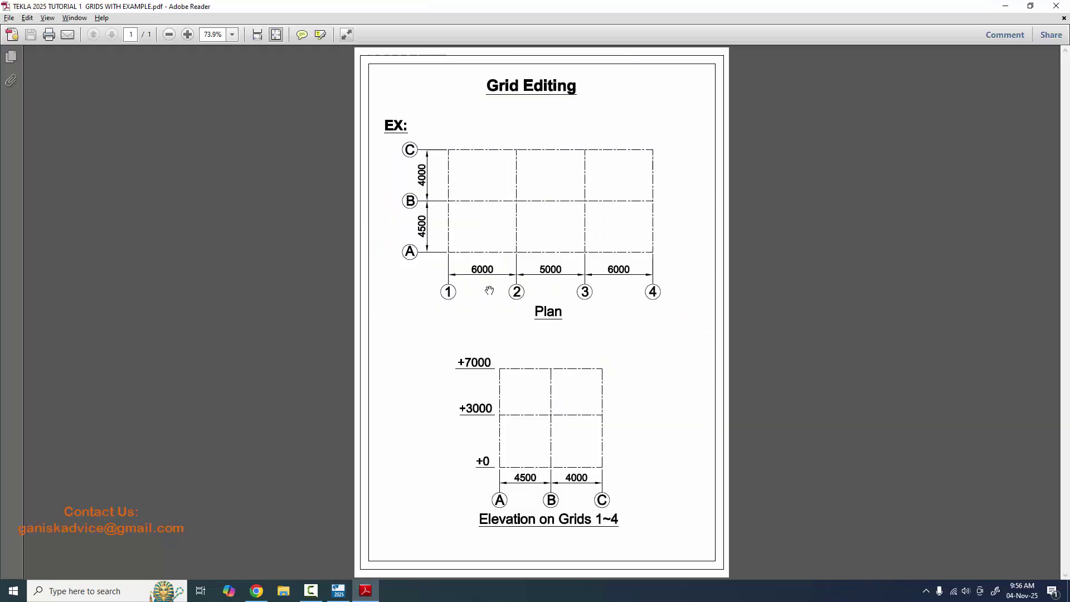
pyautogui.hotkey('alt', 'Tab')
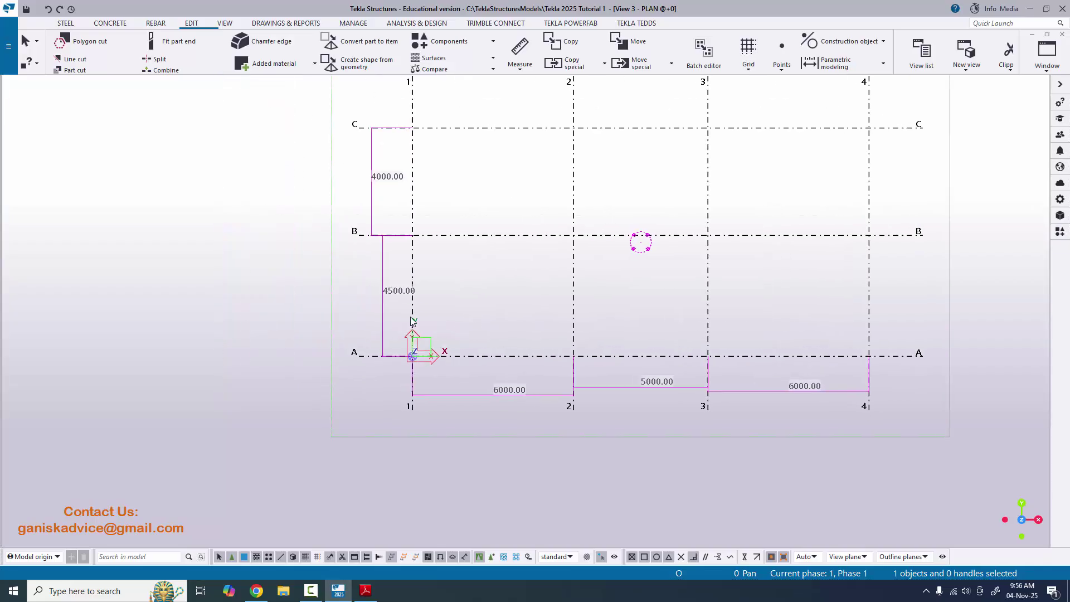
pyautogui.hotkey('alt', 'Tab')
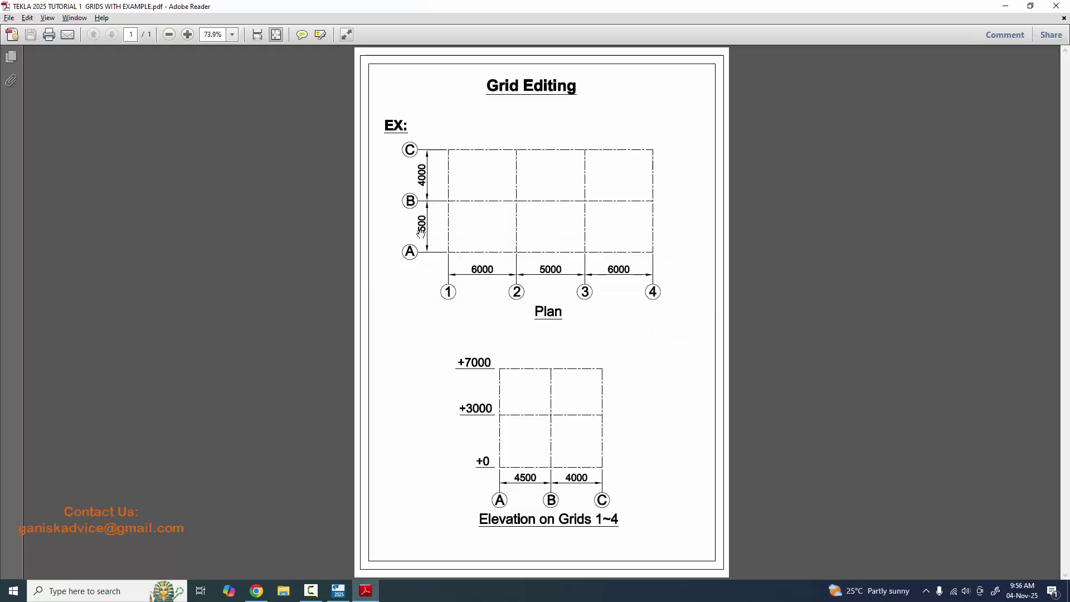
pyautogui.hotkey('alt', 'Tab')
pyautogui.hotkey('alt', 'Tab')
pyautogui.hotkey('alt', 'Tab')
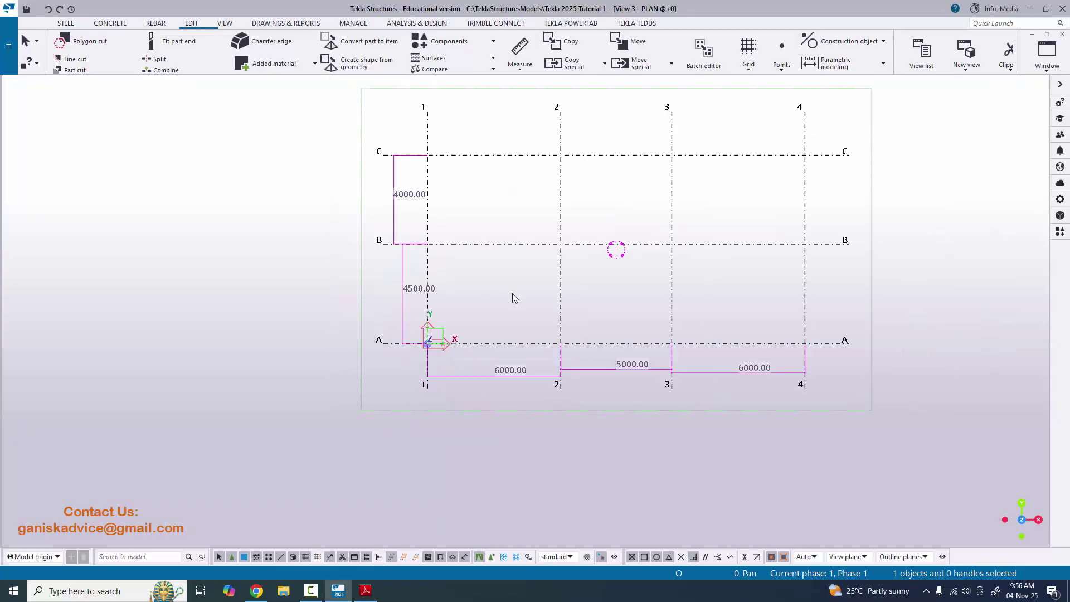
# - Switch to the ELEVATION ON GRID @1 view and centre the grid
pyautogui.click(1052, 71)
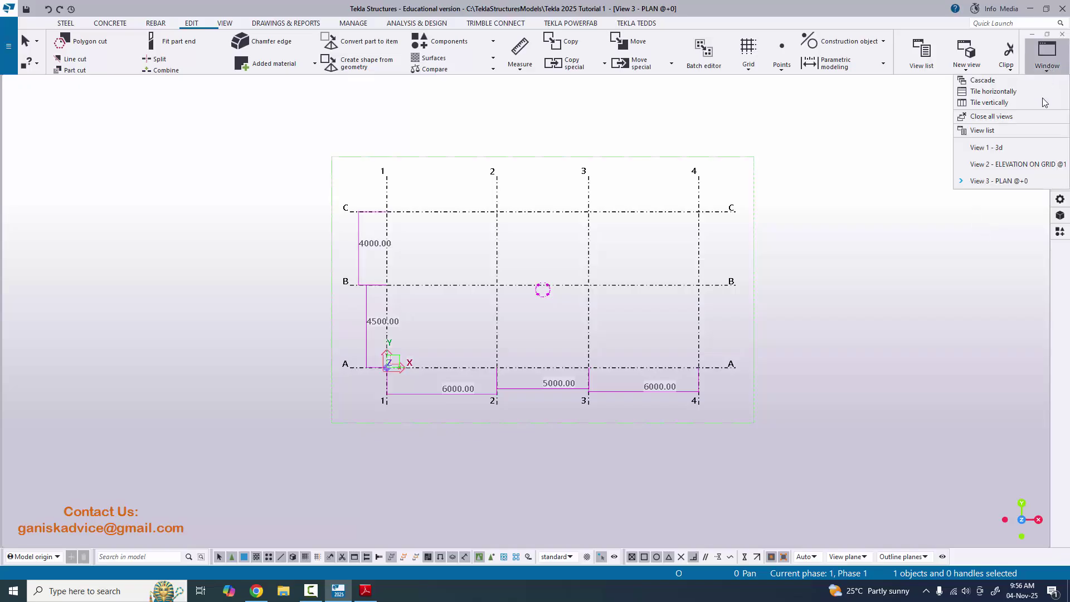
pyautogui.click(1012, 163)
pyautogui.scroll(2, 635, 305)
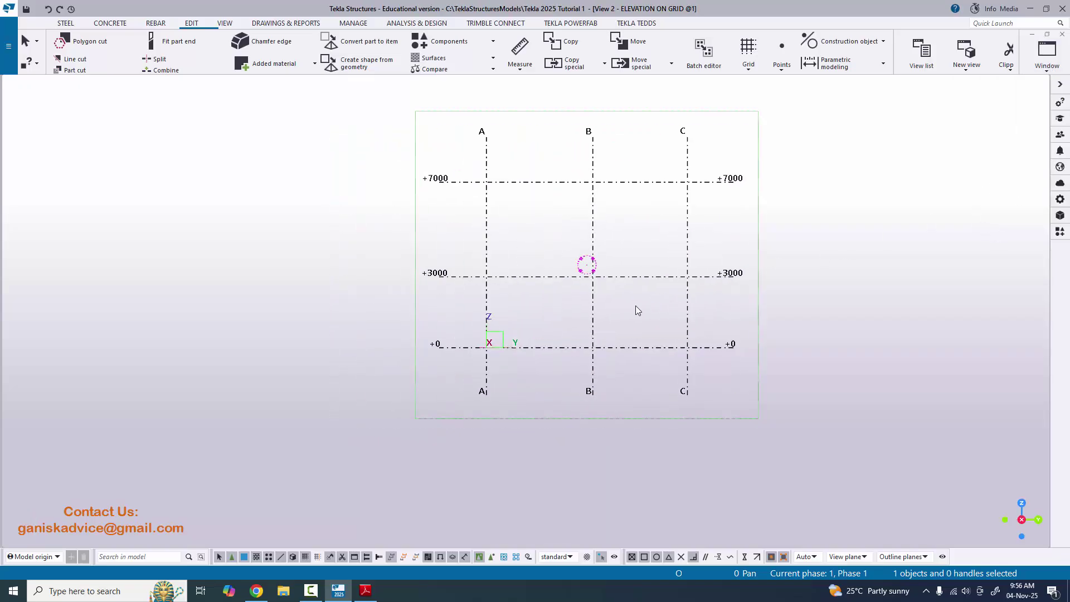
pyautogui.moveTo(463, 305); pyautogui.dragTo(481, 370, button='middle')
pyautogui.scroll(1, 429, 368)
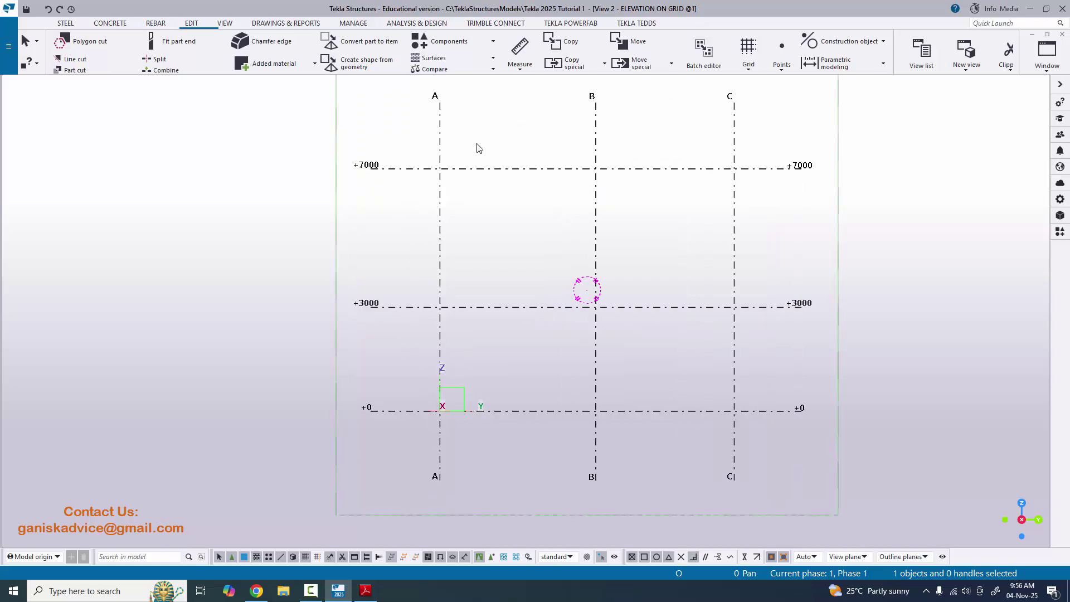
# - Measure vertical heights of 3000 and 7000 from level +0 on grid A, then end measuring
pyautogui.click(523, 66)
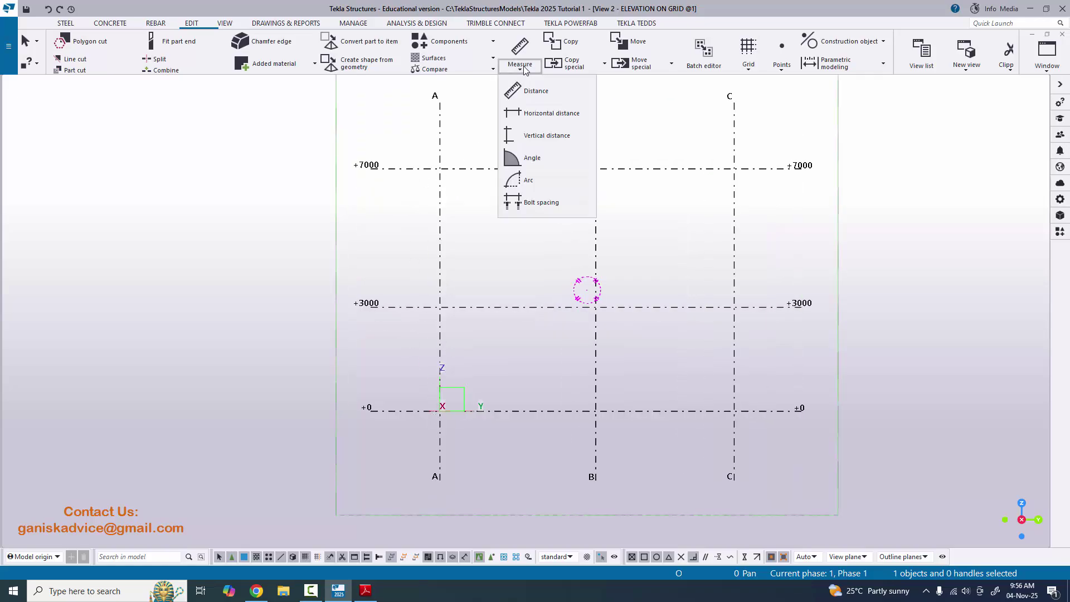
pyautogui.click(535, 136)
pyautogui.click(439, 411)
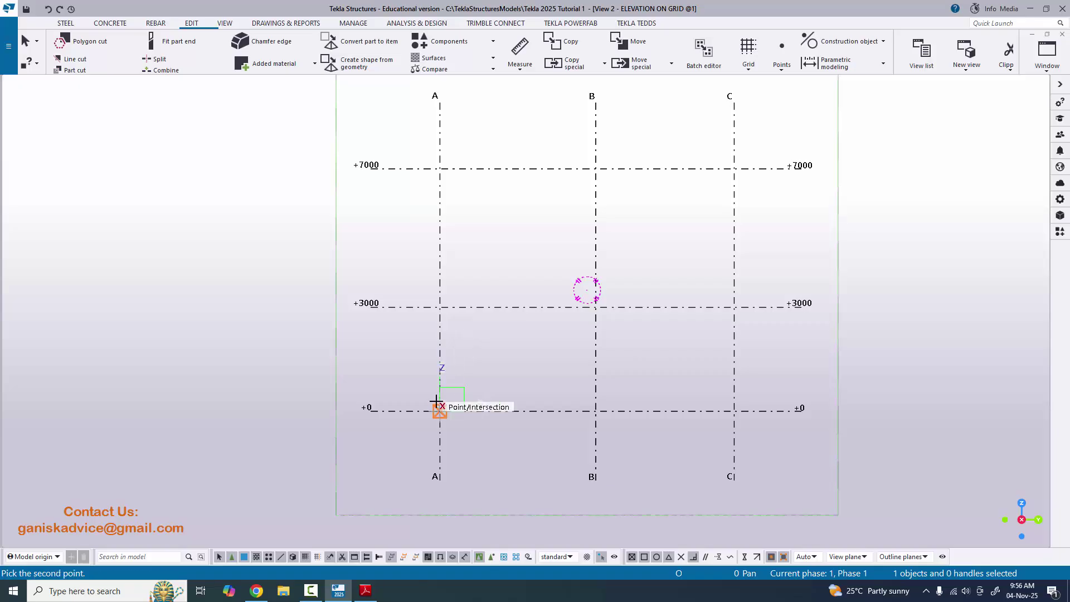
pyautogui.click(439, 306)
pyautogui.click(403, 358)
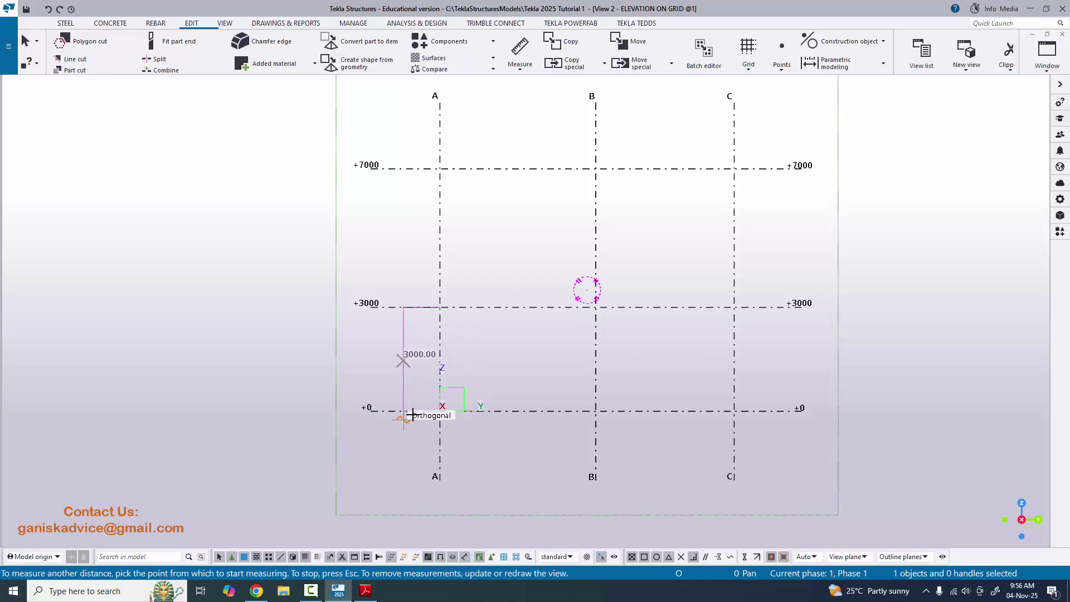
pyautogui.click(439, 411)
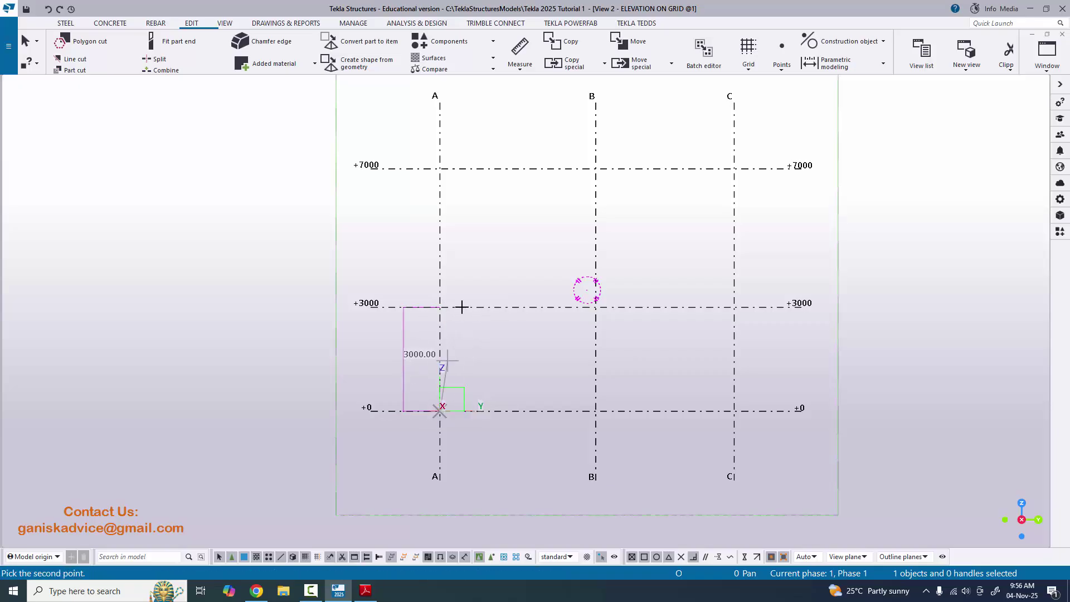
pyautogui.click(439, 168)
pyautogui.click(358, 246)
pyautogui.scroll(4, 363, 282)
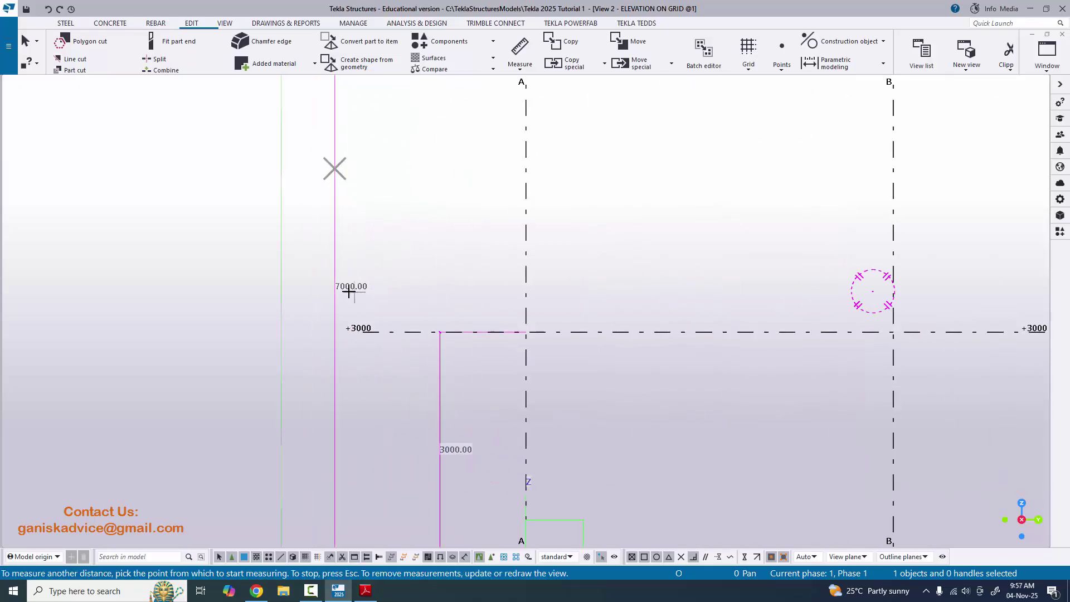
pyautogui.scroll(-5, 424, 295)
pyautogui.rightClick(738, 220)
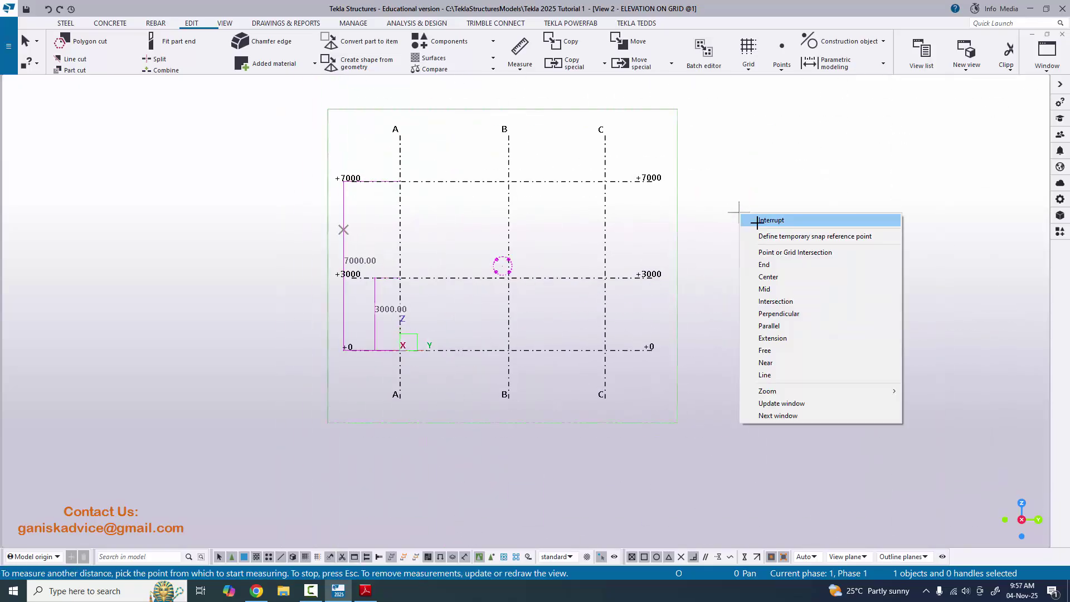
pyautogui.click(753, 221)
pyautogui.scroll(2, 496, 356)
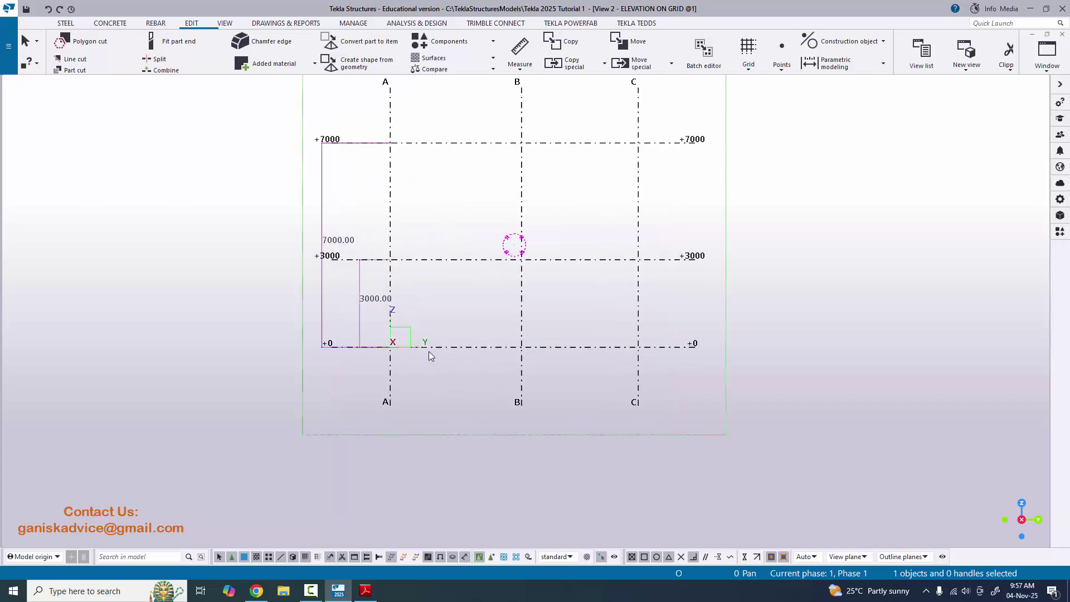
pyautogui.click(519, 66)
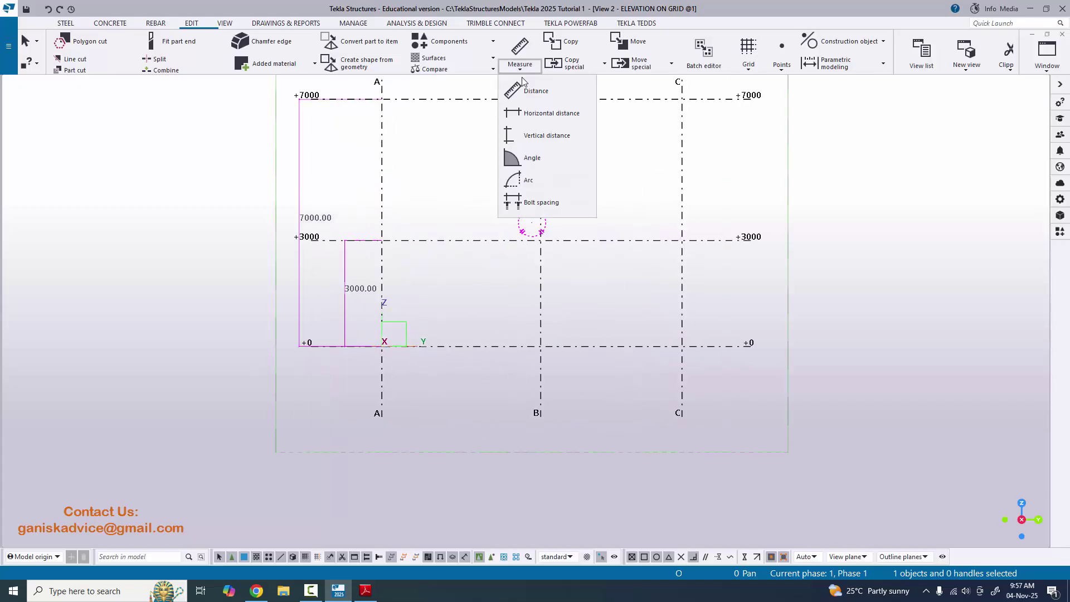
pyautogui.click(536, 114)
pyautogui.click(381, 346)
pyautogui.click(539, 347)
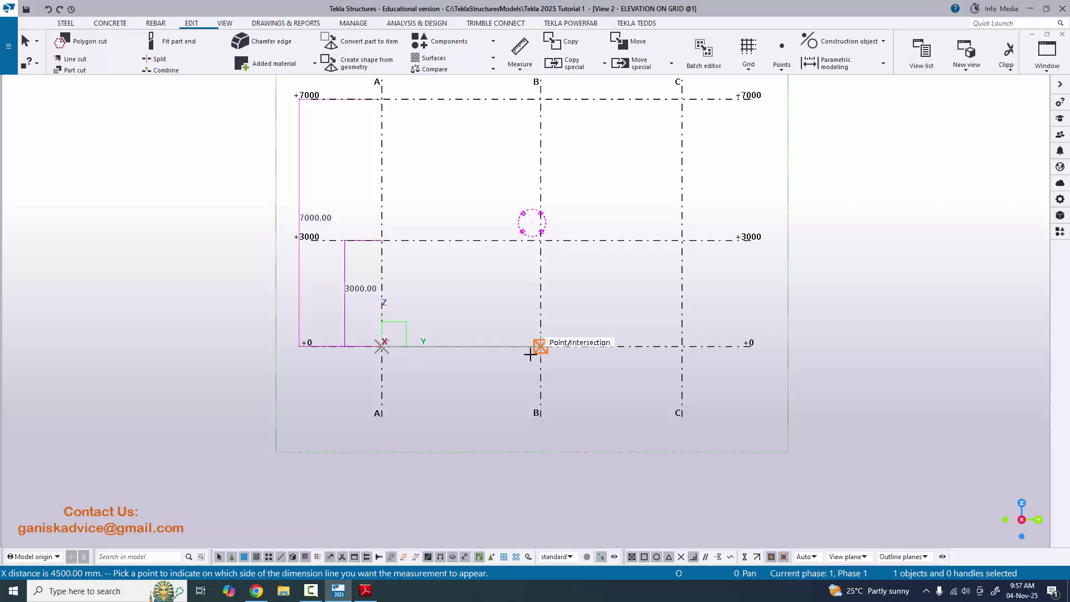
pyautogui.click(531, 386)
pyautogui.click(540, 346)
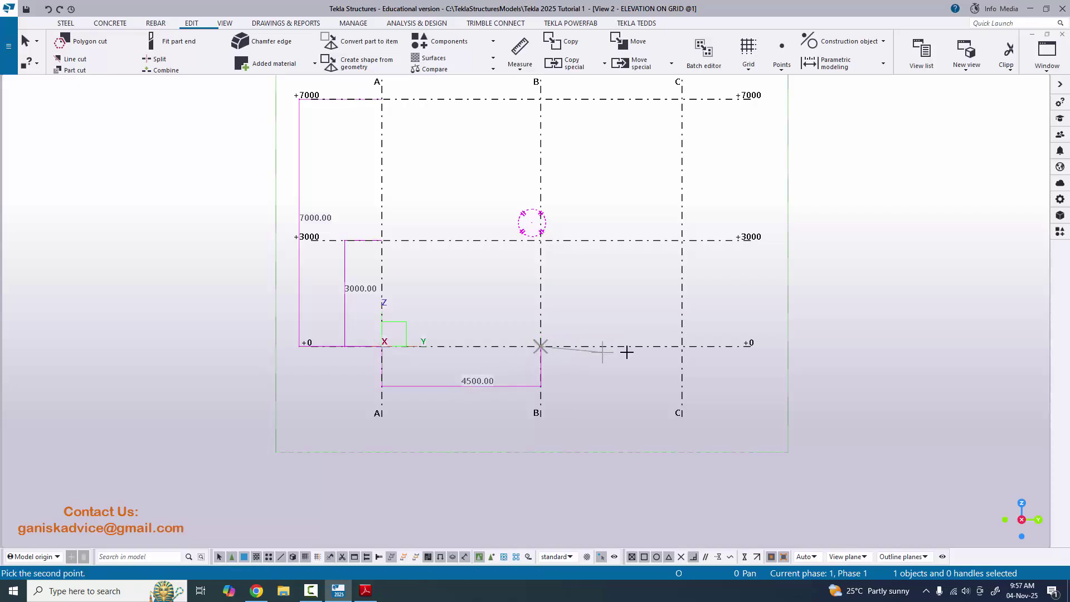
pyautogui.click(679, 346)
pyautogui.click(646, 385)
pyautogui.scroll(-2, 724, 390)
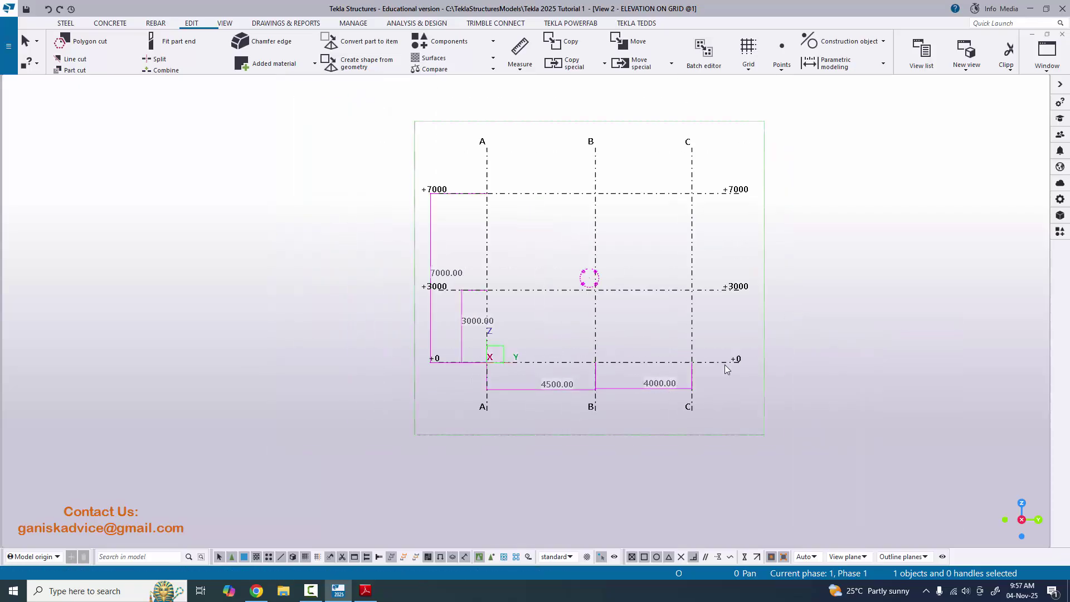
pyautogui.hotkey('alt', 'Tab')
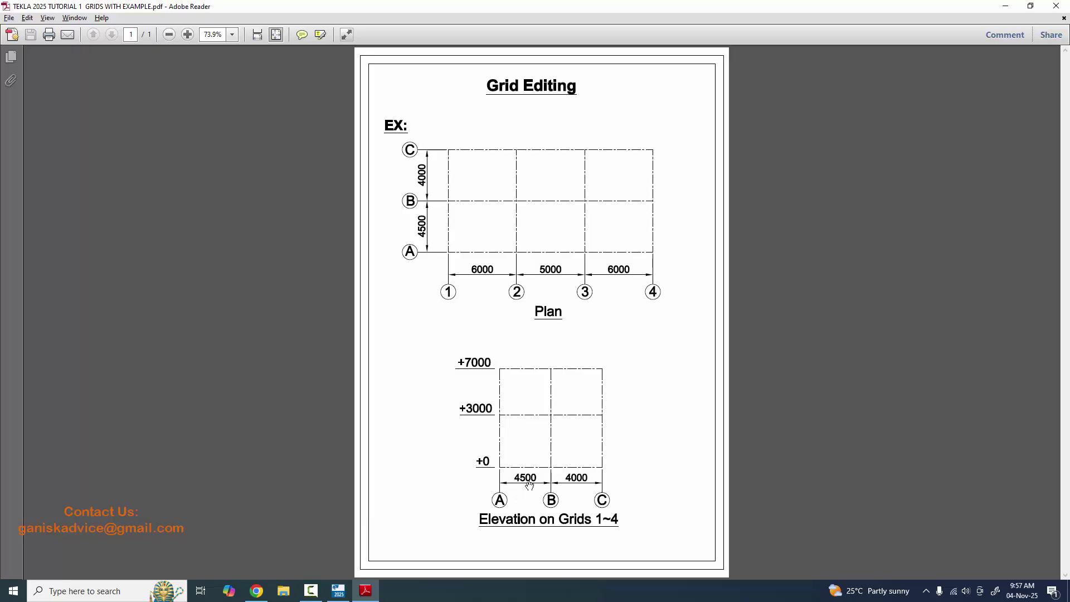
pyautogui.hotkey('alt', 'Tab')
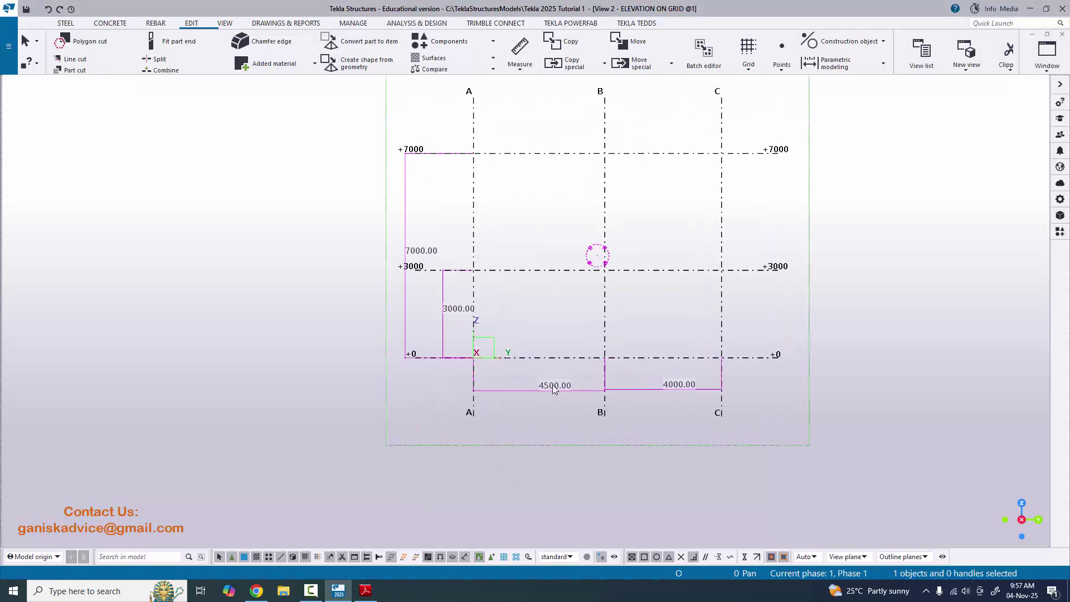
pyautogui.hotkey('alt', 'Tab')
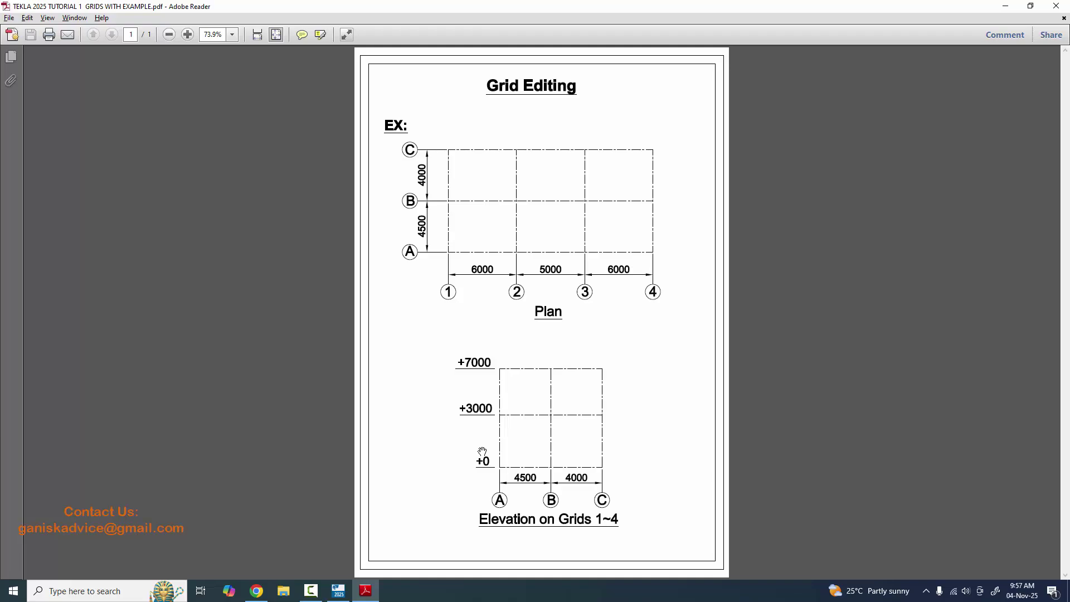
pyautogui.hotkey('alt', 'Tab')
pyautogui.scroll(3, 428, 334)
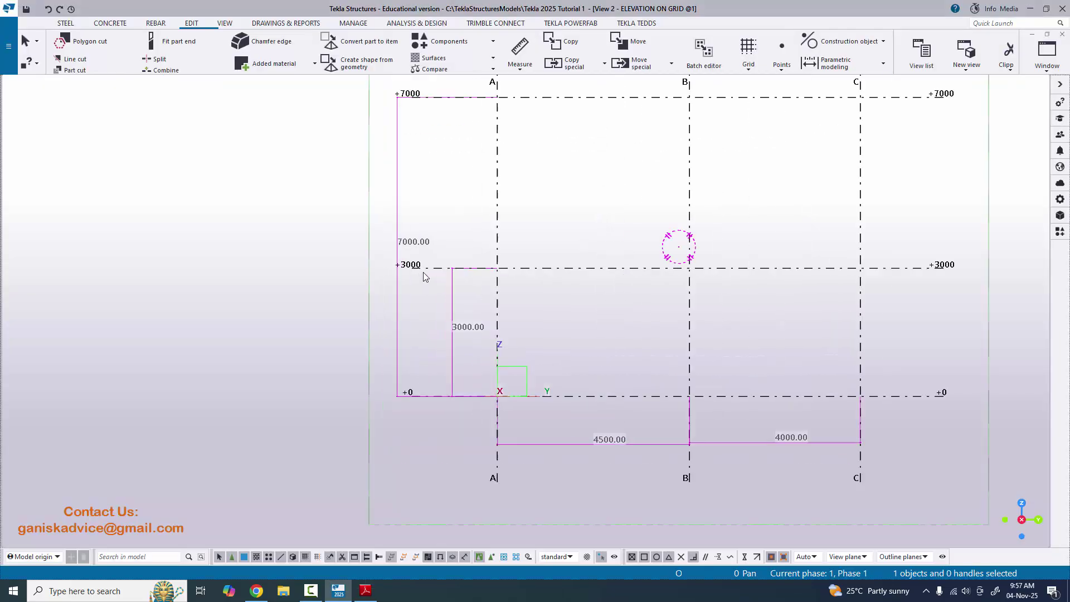
pyautogui.scroll(1, 471, 388)
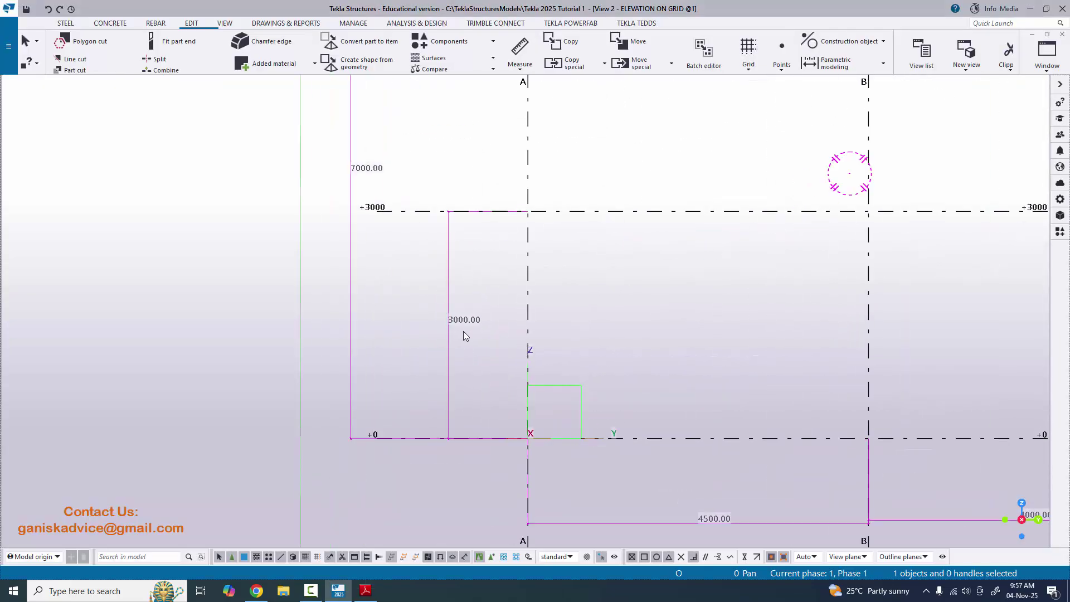
pyautogui.scroll(-5, 463, 331)
pyautogui.scroll(3, 478, 242)
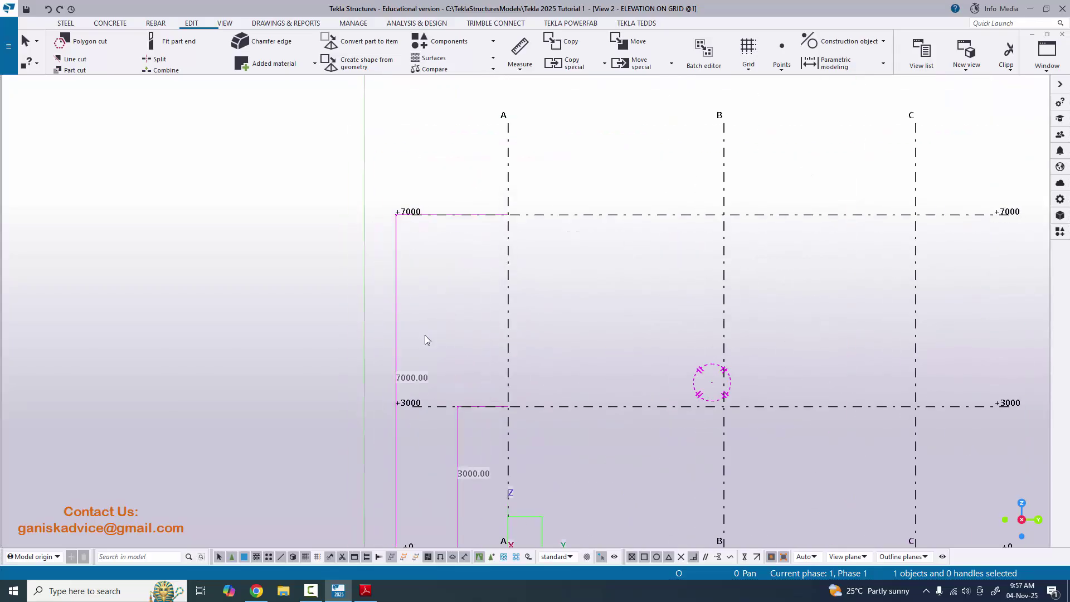
pyautogui.scroll(-5, 553, 371)
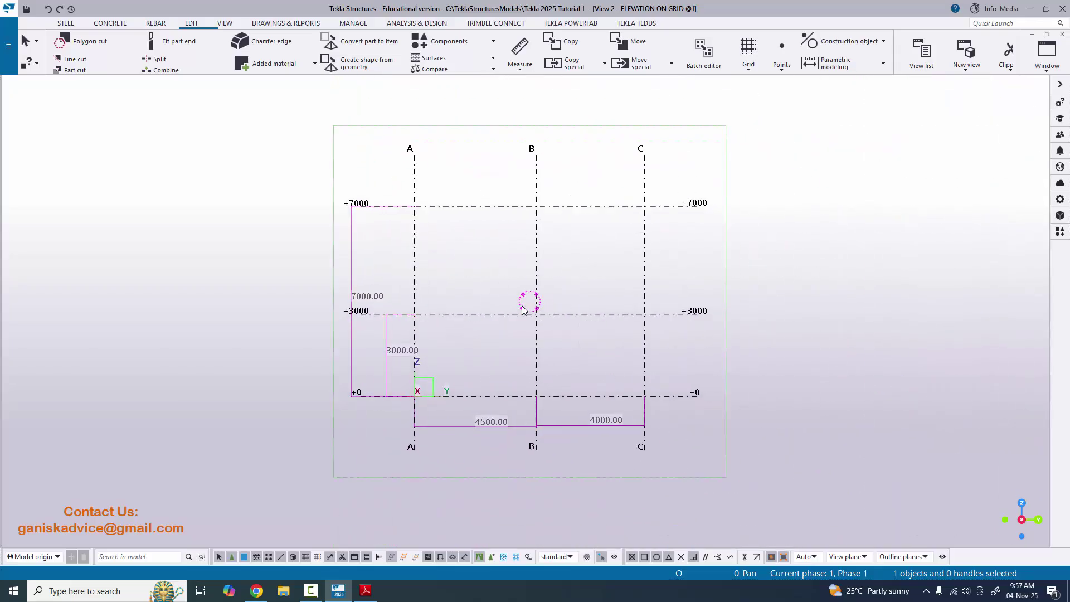
pyautogui.click(1032, 59)
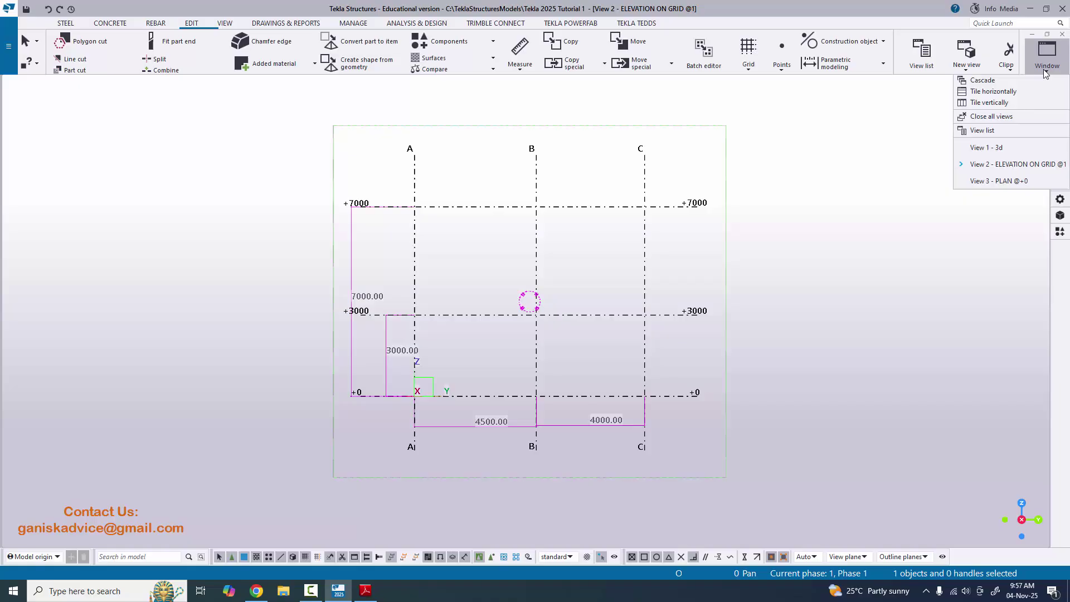
# - Switch to View 2 on grid 1 and redraw it to clear the measurement dimensions
pyautogui.click(1013, 151)
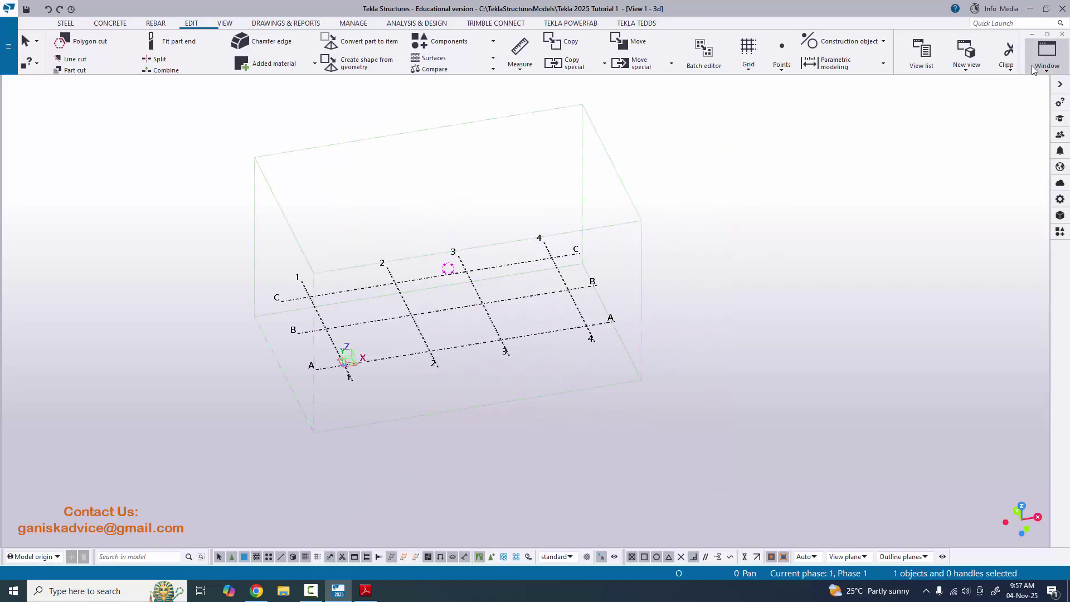
pyautogui.click(1032, 59)
pyautogui.click(1011, 161)
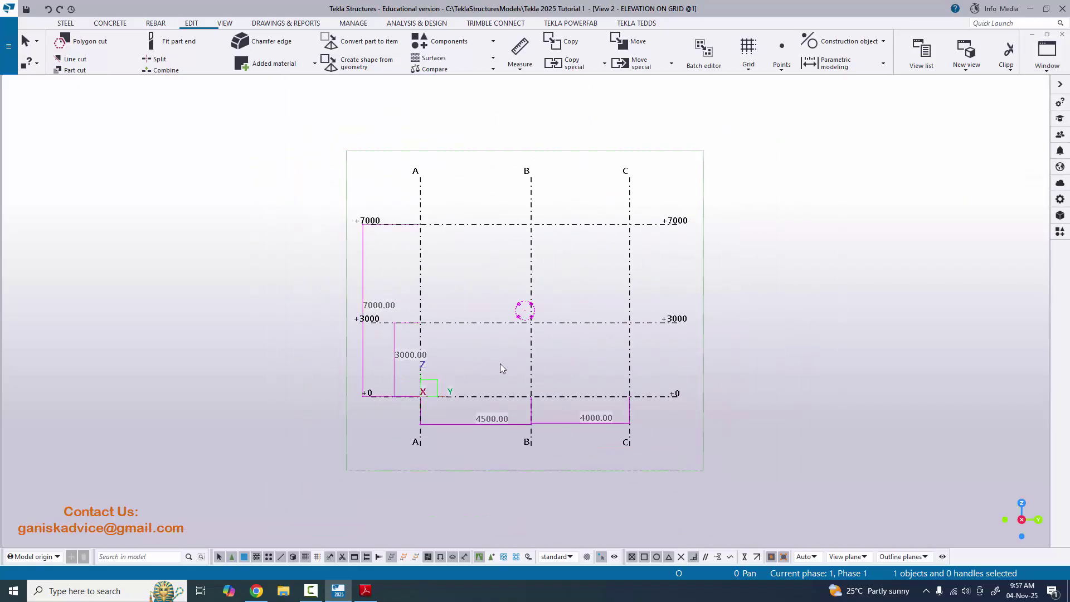
pyautogui.scroll(3, 483, 376)
pyautogui.scroll(-1, 403, 318)
pyautogui.scroll(-2, 403, 319)
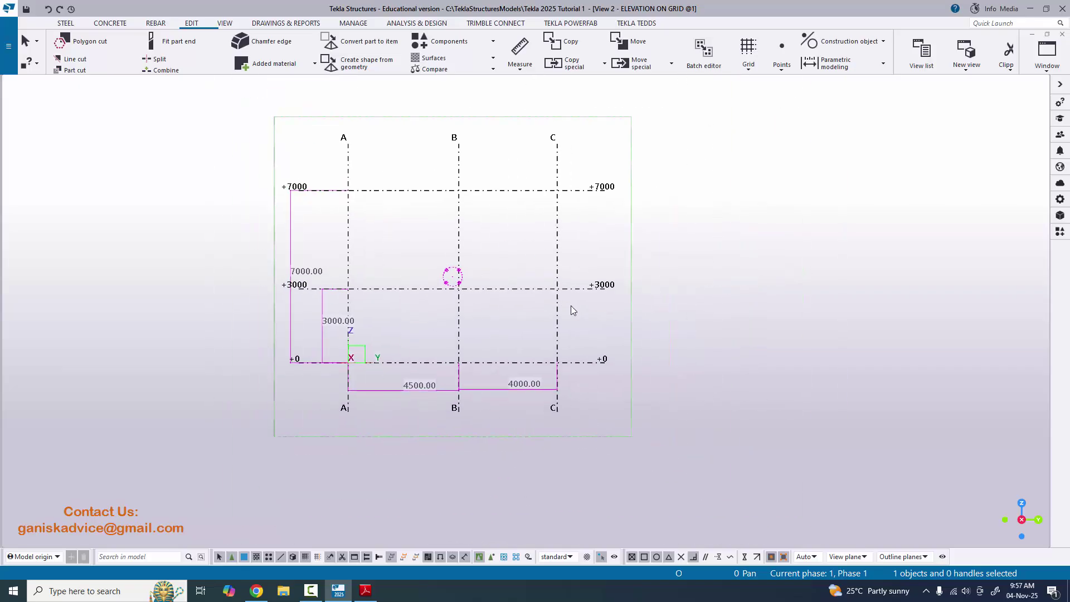
pyautogui.rightClick(763, 156)
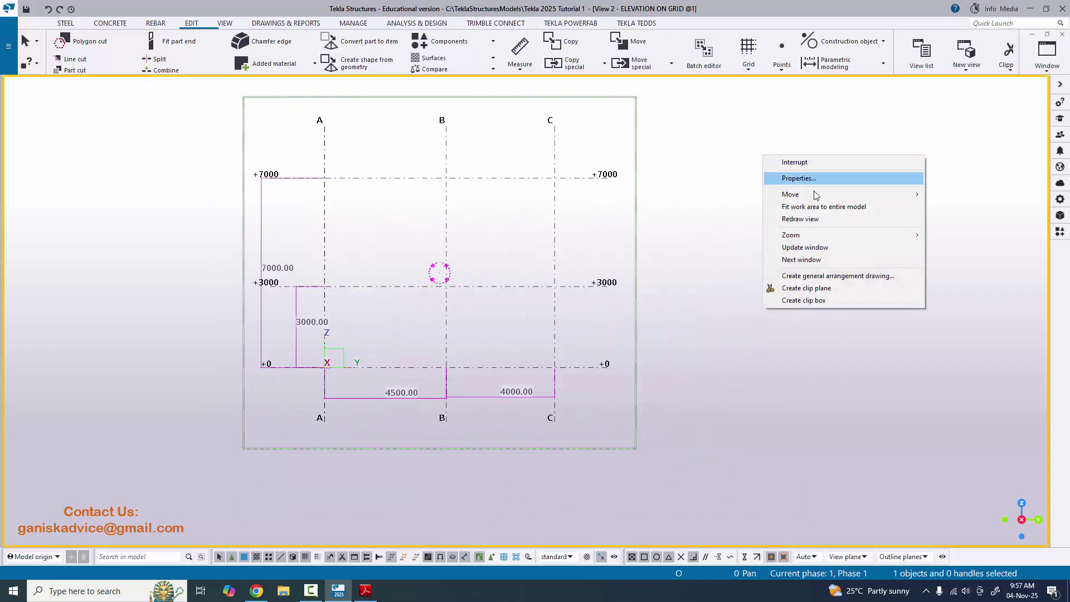
pyautogui.click(800, 219)
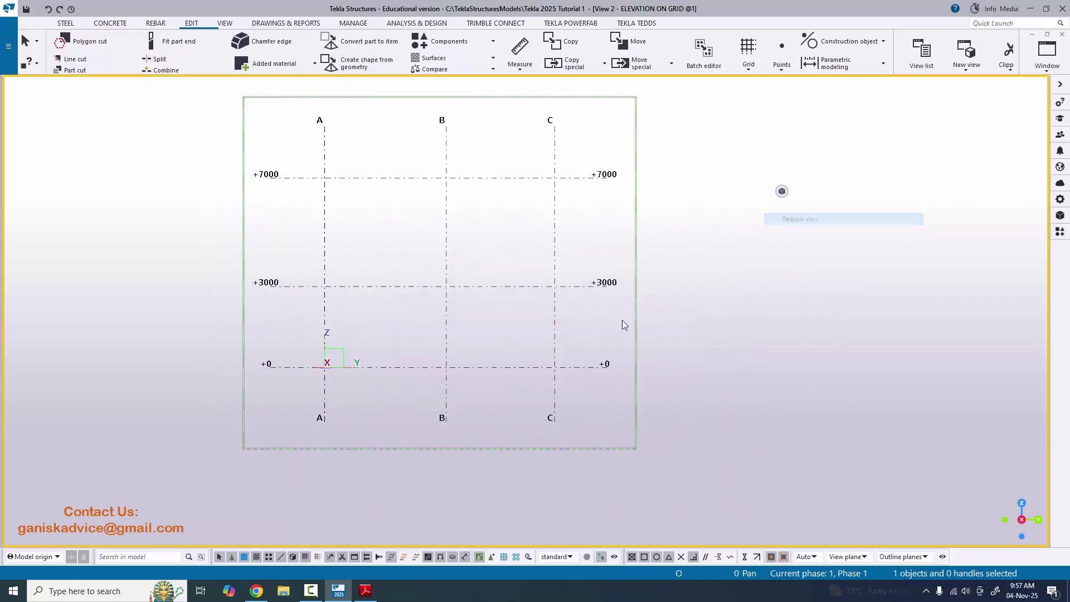
# - Switch to View 3 - PLAN @+0, then recentre and fit it around the whole grid
pyautogui.click(1047, 53)
pyautogui.click(981, 177)
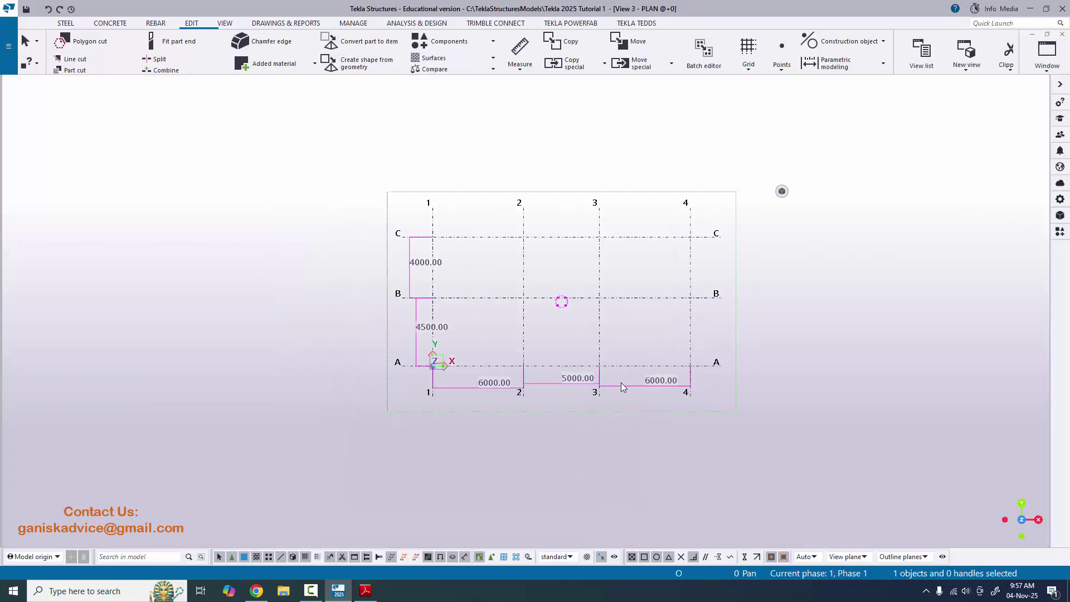
pyautogui.scroll(2, 524, 356)
pyautogui.scroll(-1, 469, 356)
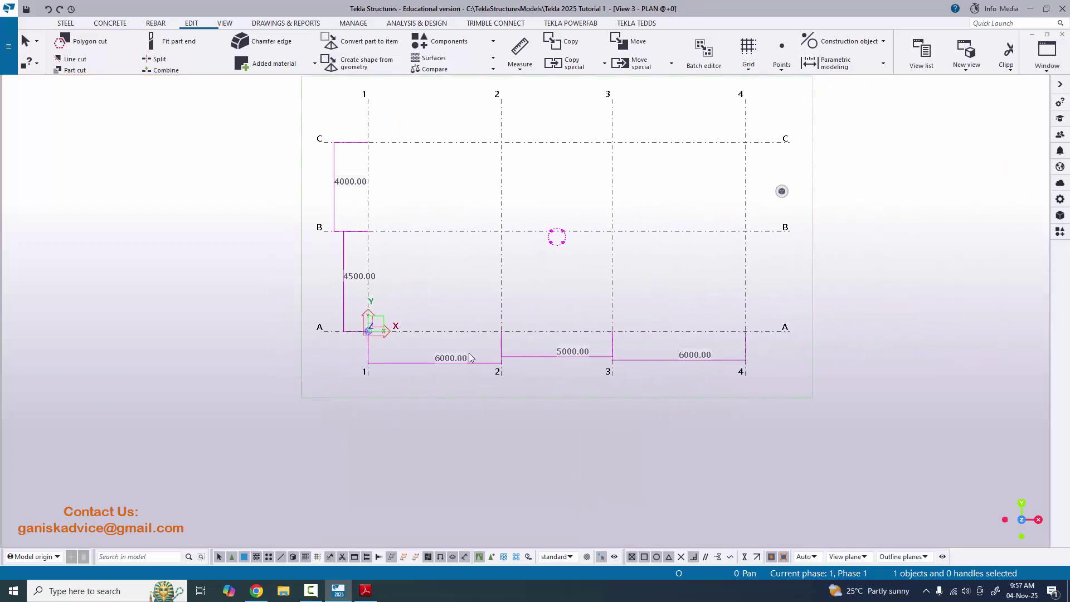
pyautogui.moveTo(480, 336); pyautogui.dragTo(413, 365, button='middle')
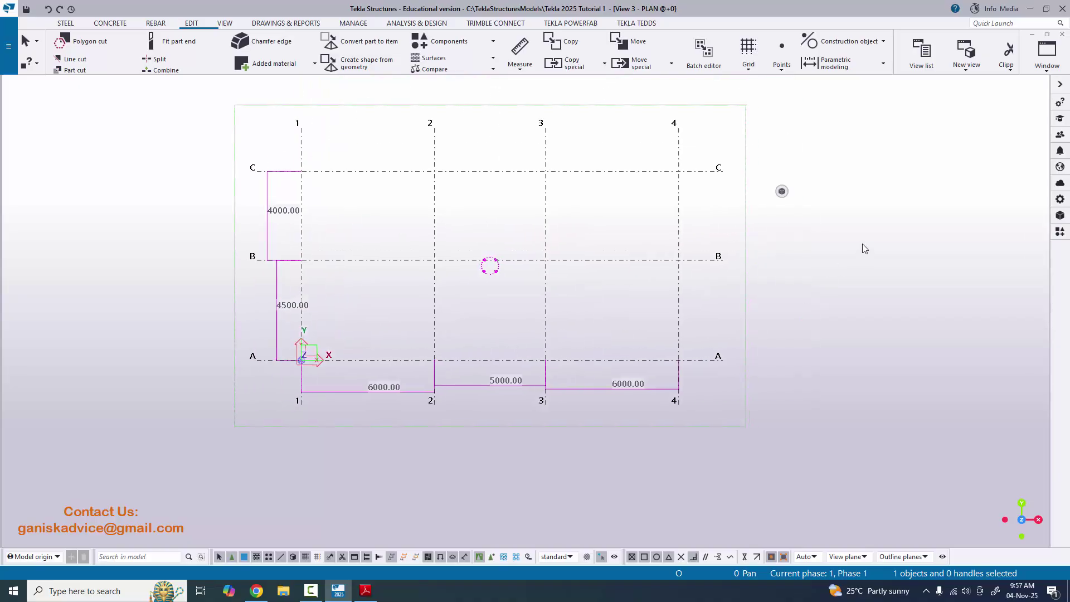
pyautogui.rightClick(838, 157)
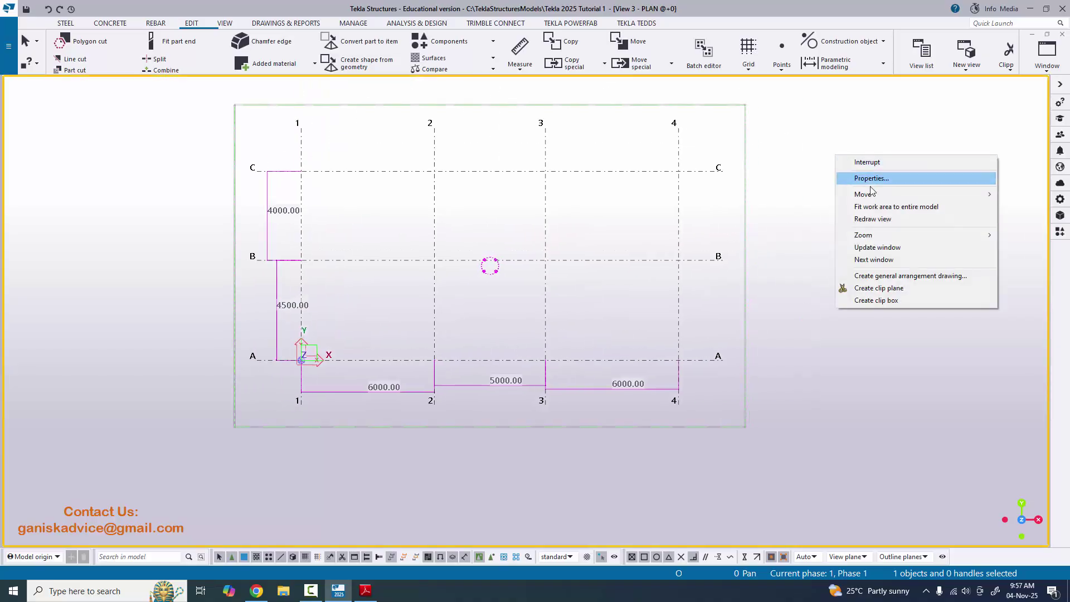
pyautogui.click(876, 218)
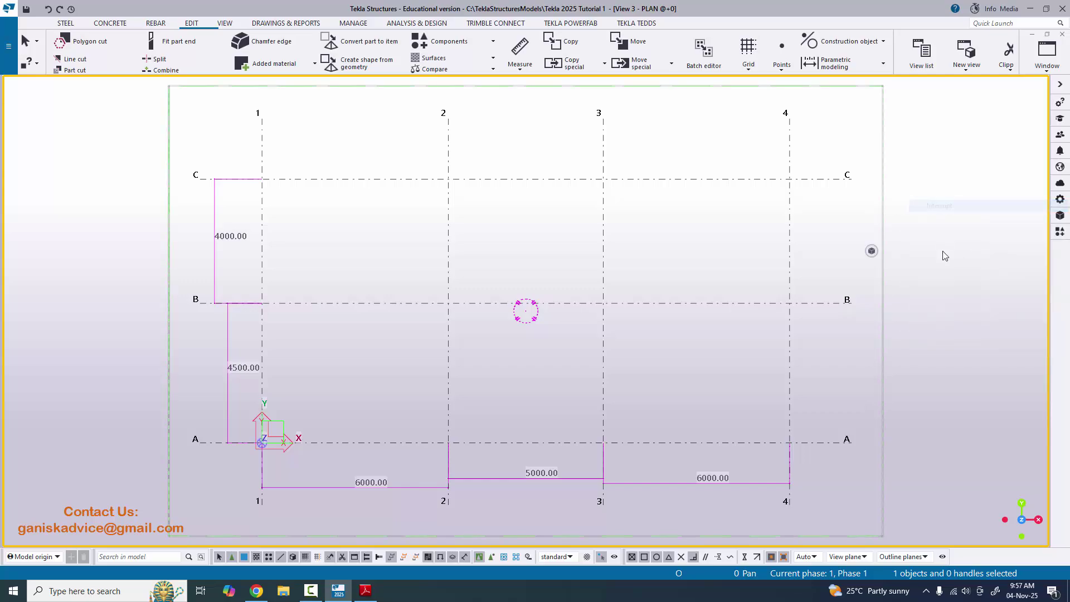
# - Redraw the plan view so only grid lines 1–4 and A–C remain
pyautogui.rightClick(909, 208)
pyautogui.click(945, 271)
pyautogui.scroll(-3, 616, 322)
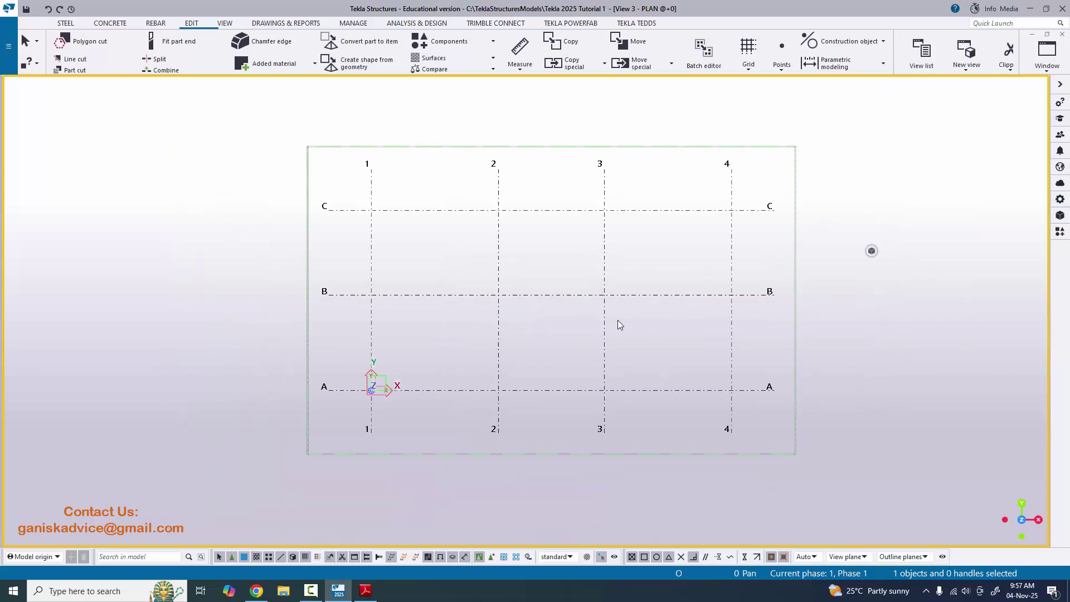
pyautogui.scroll(2, 422, 303)
pyautogui.scroll(-3, 538, 327)
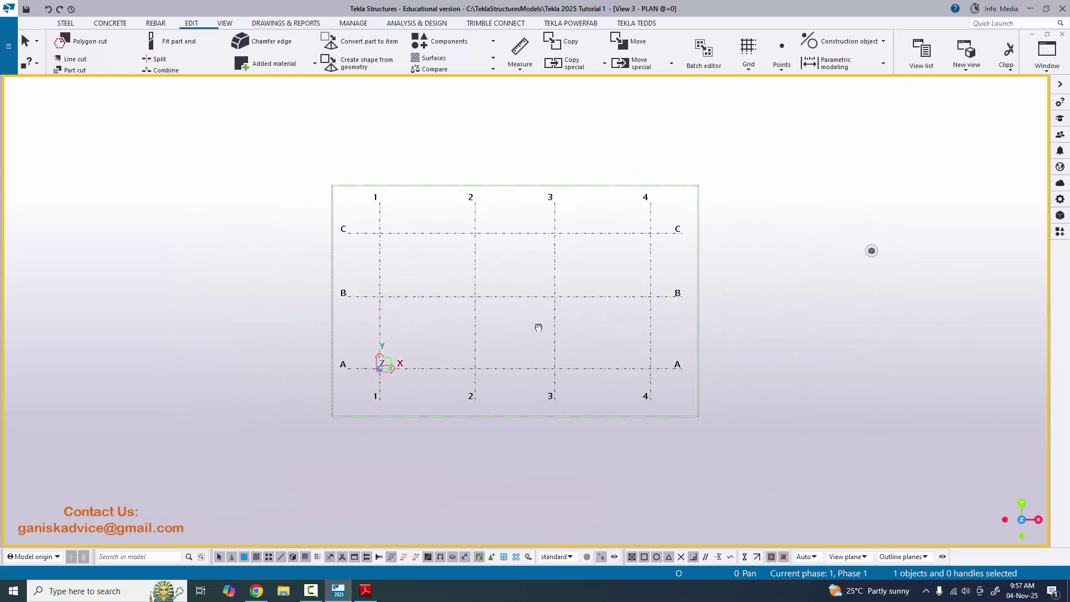
pyautogui.click(1047, 56)
# - Show the grid in View 1 - 3d, orbiting it and toggling between plan and 3D with Ctrl+P
pyautogui.click(1003, 147)
pyautogui.scroll(3, 489, 253)
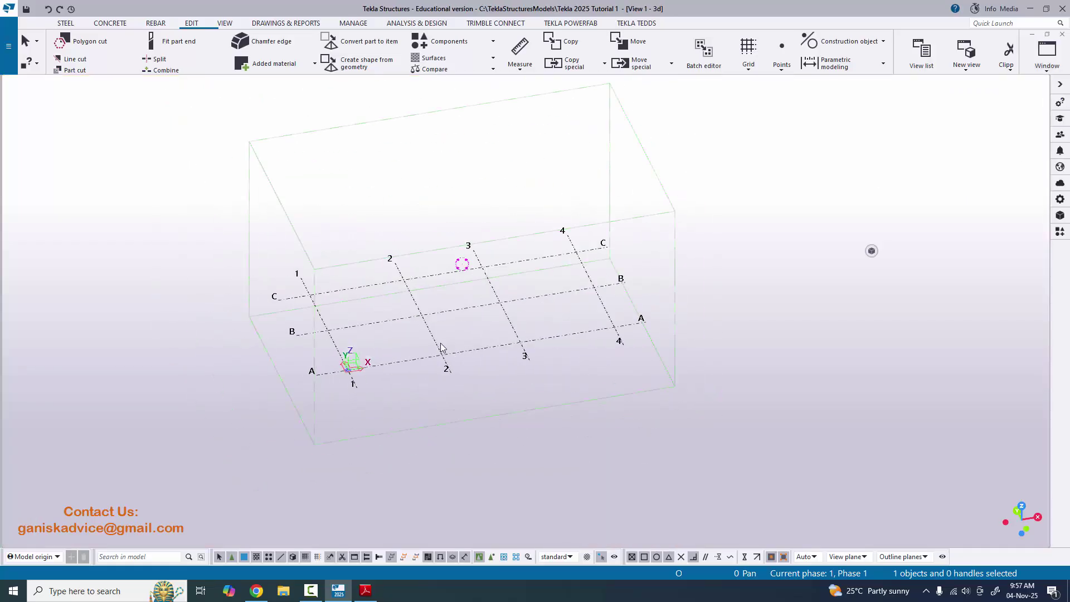
pyautogui.keyDown('ctrl'); pyautogui.moveTo(440, 343); pyautogui.dragTo(305, 338, button='middle'); pyautogui.keyUp('ctrl')
pyautogui.hotkey('ctrl', 'p')
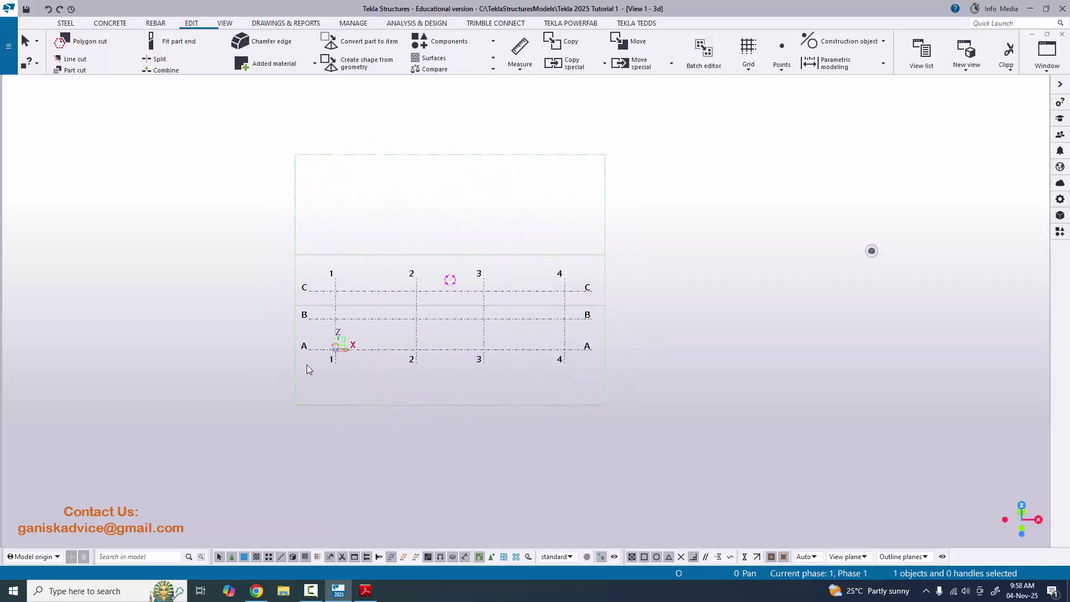
pyautogui.scroll(10, 419, 360)
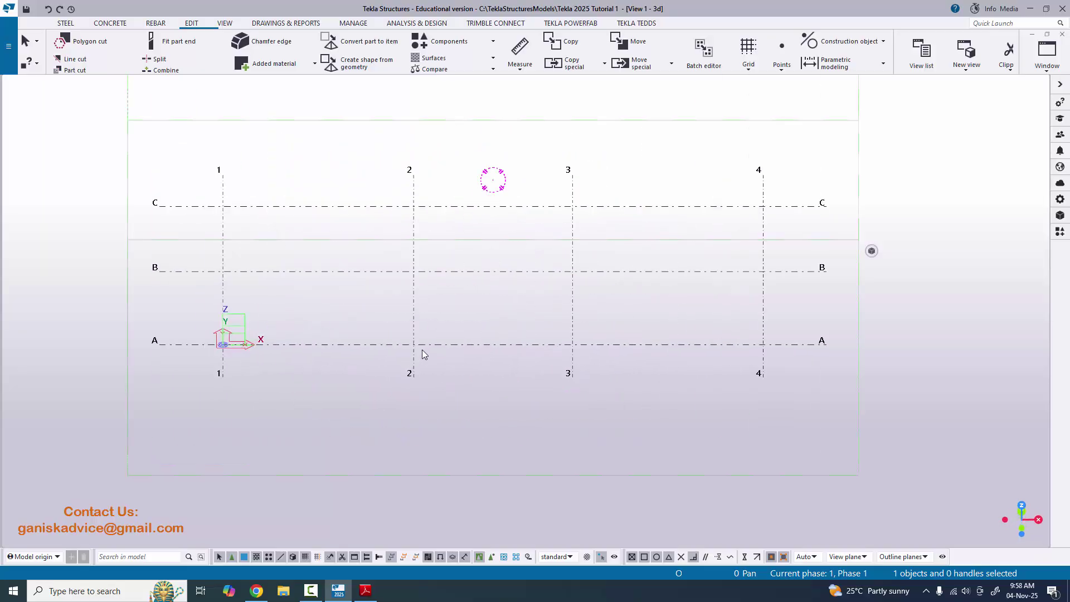
pyautogui.scroll(-5, 426, 341)
pyautogui.scroll(-5, 430, 338)
pyautogui.hotkey('ctrl', 'p')
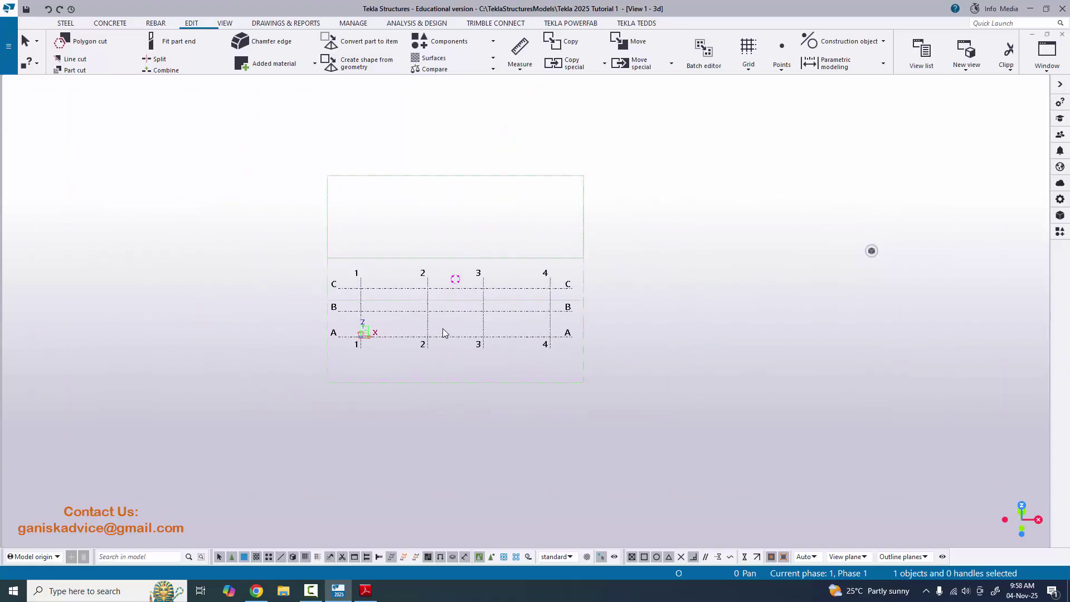
pyautogui.hotkey('ctrl', 'p')
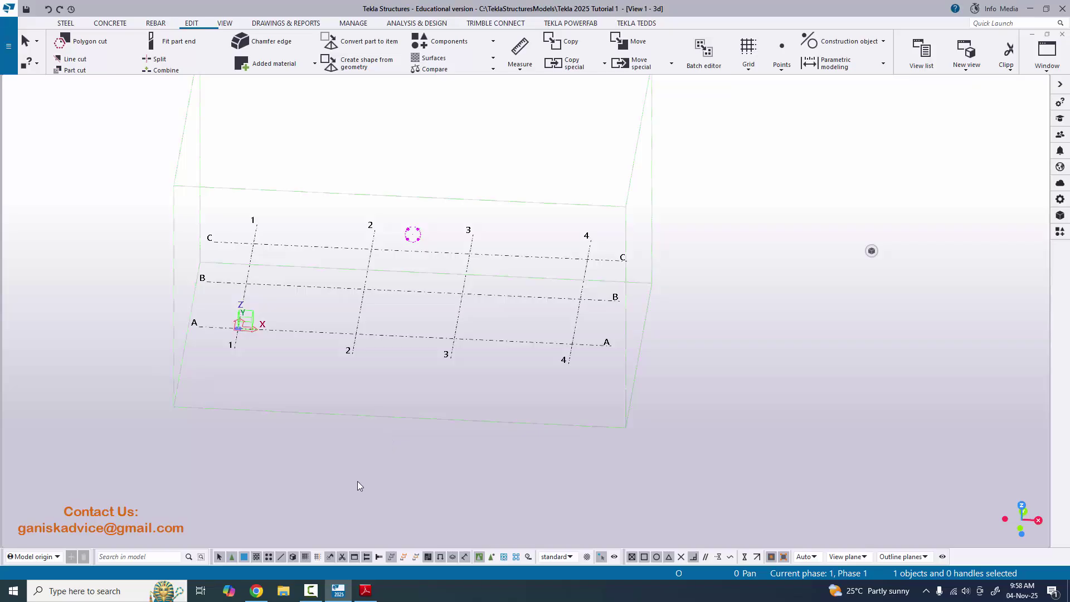
# - Bring up the Grid Editing PDF in Adobe Reader to compare with the model
pyautogui.click(365, 590)
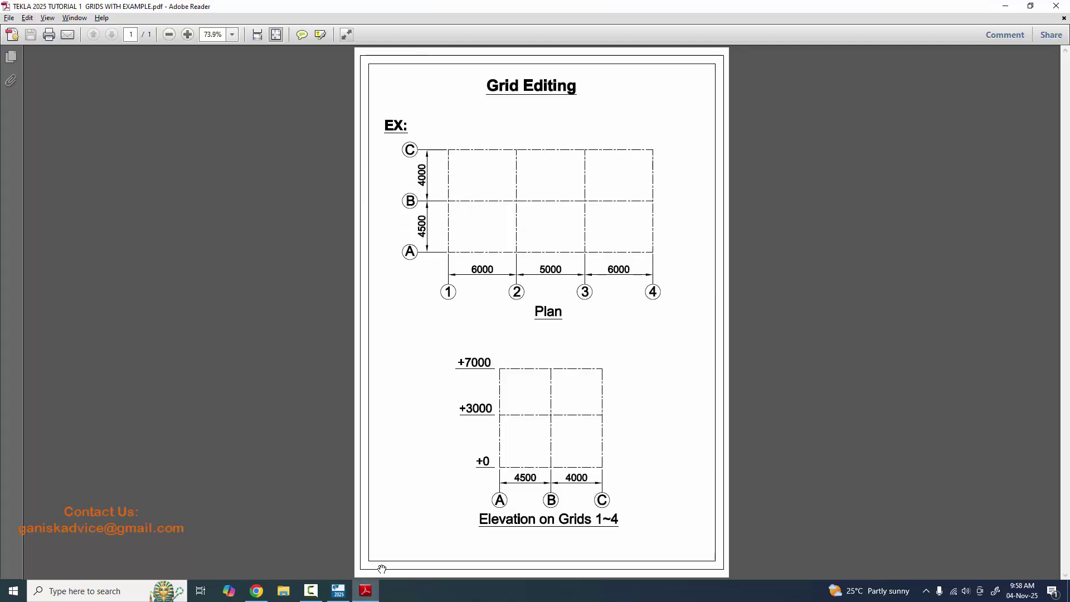
pyautogui.click(365, 590)
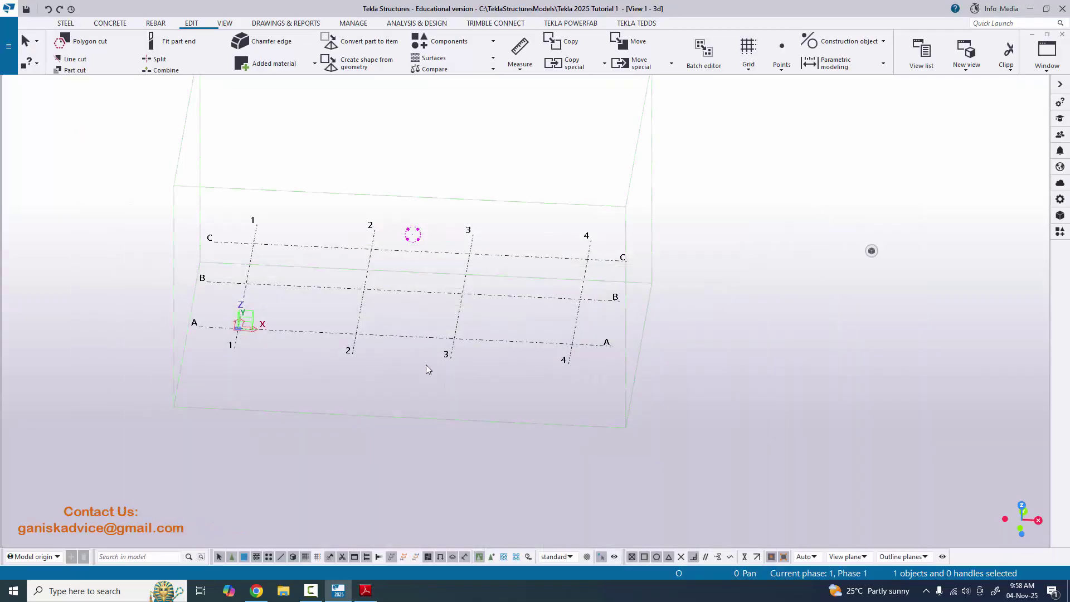
pyautogui.click(365, 591)
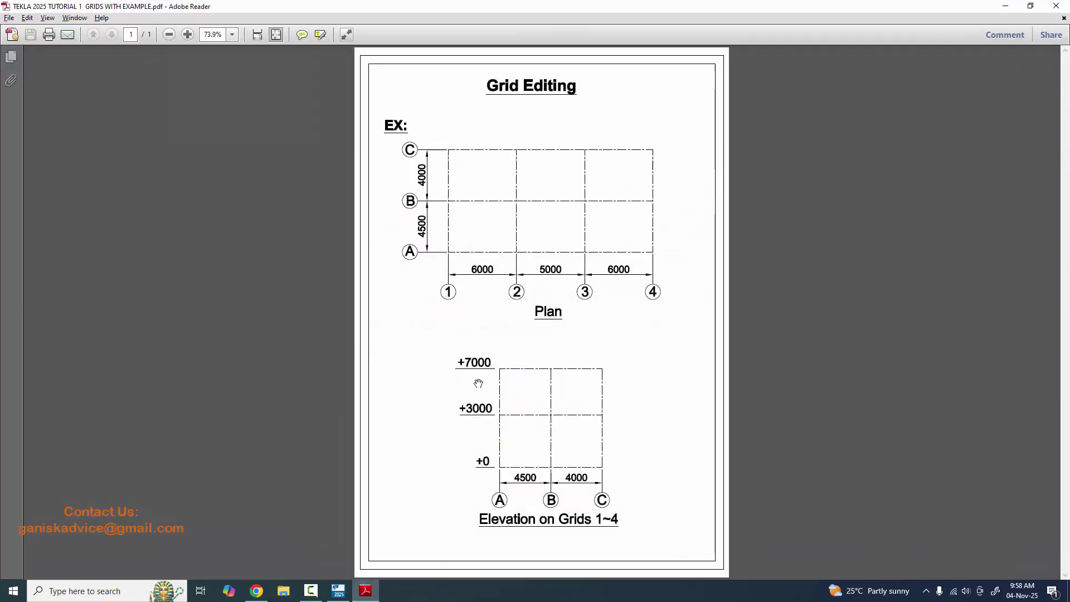